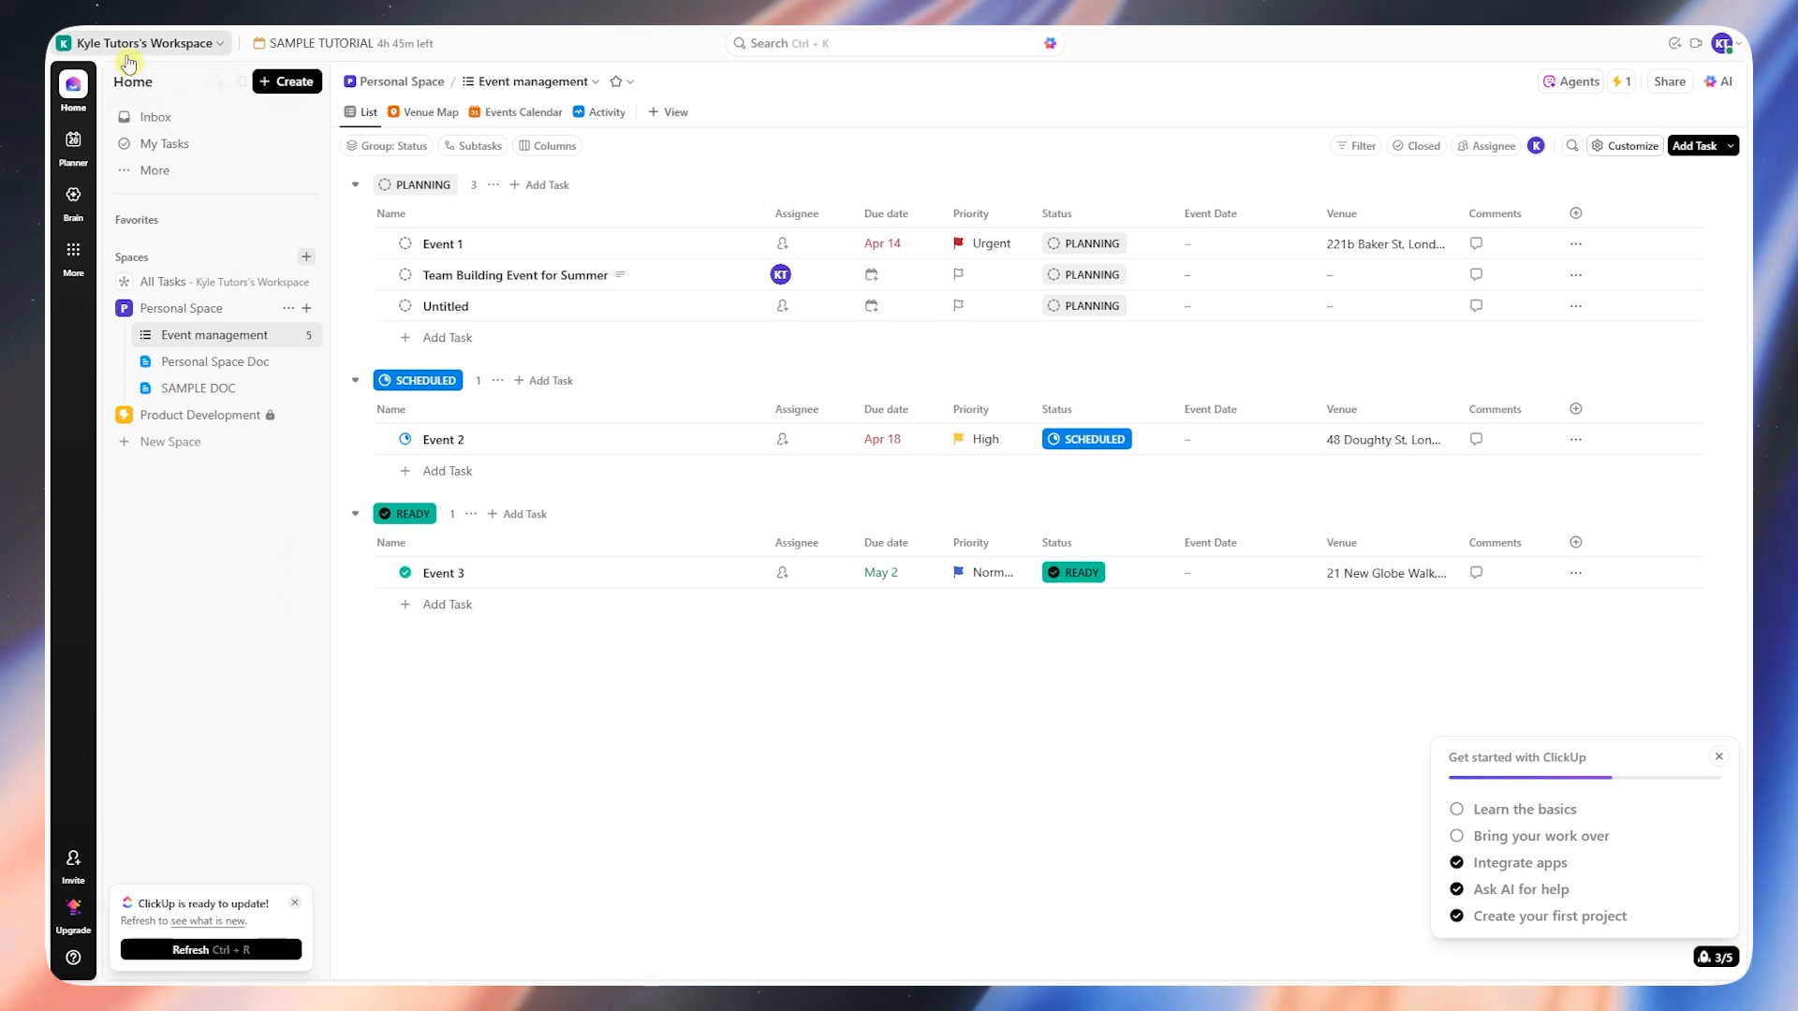
Set up a new Workspace for Work to manage HR & Recruiting, skipping the invitations, tools and features questions
click(179, 49)
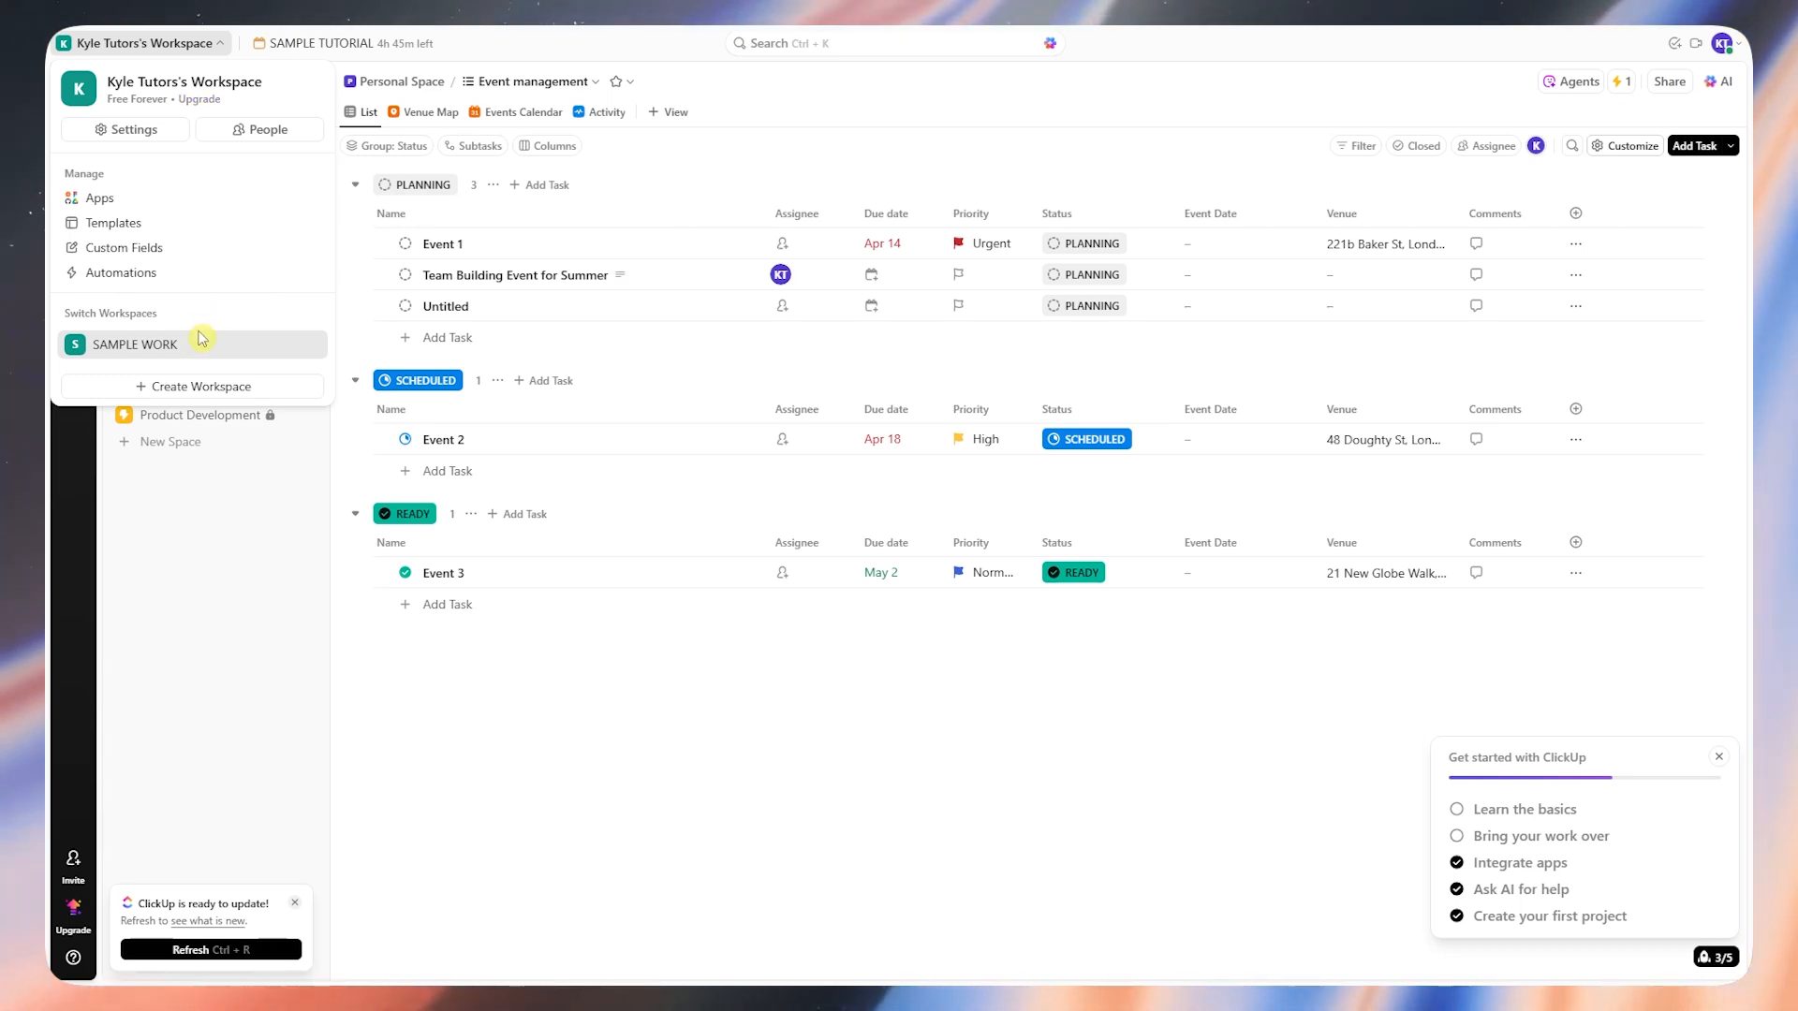
click(182, 392)
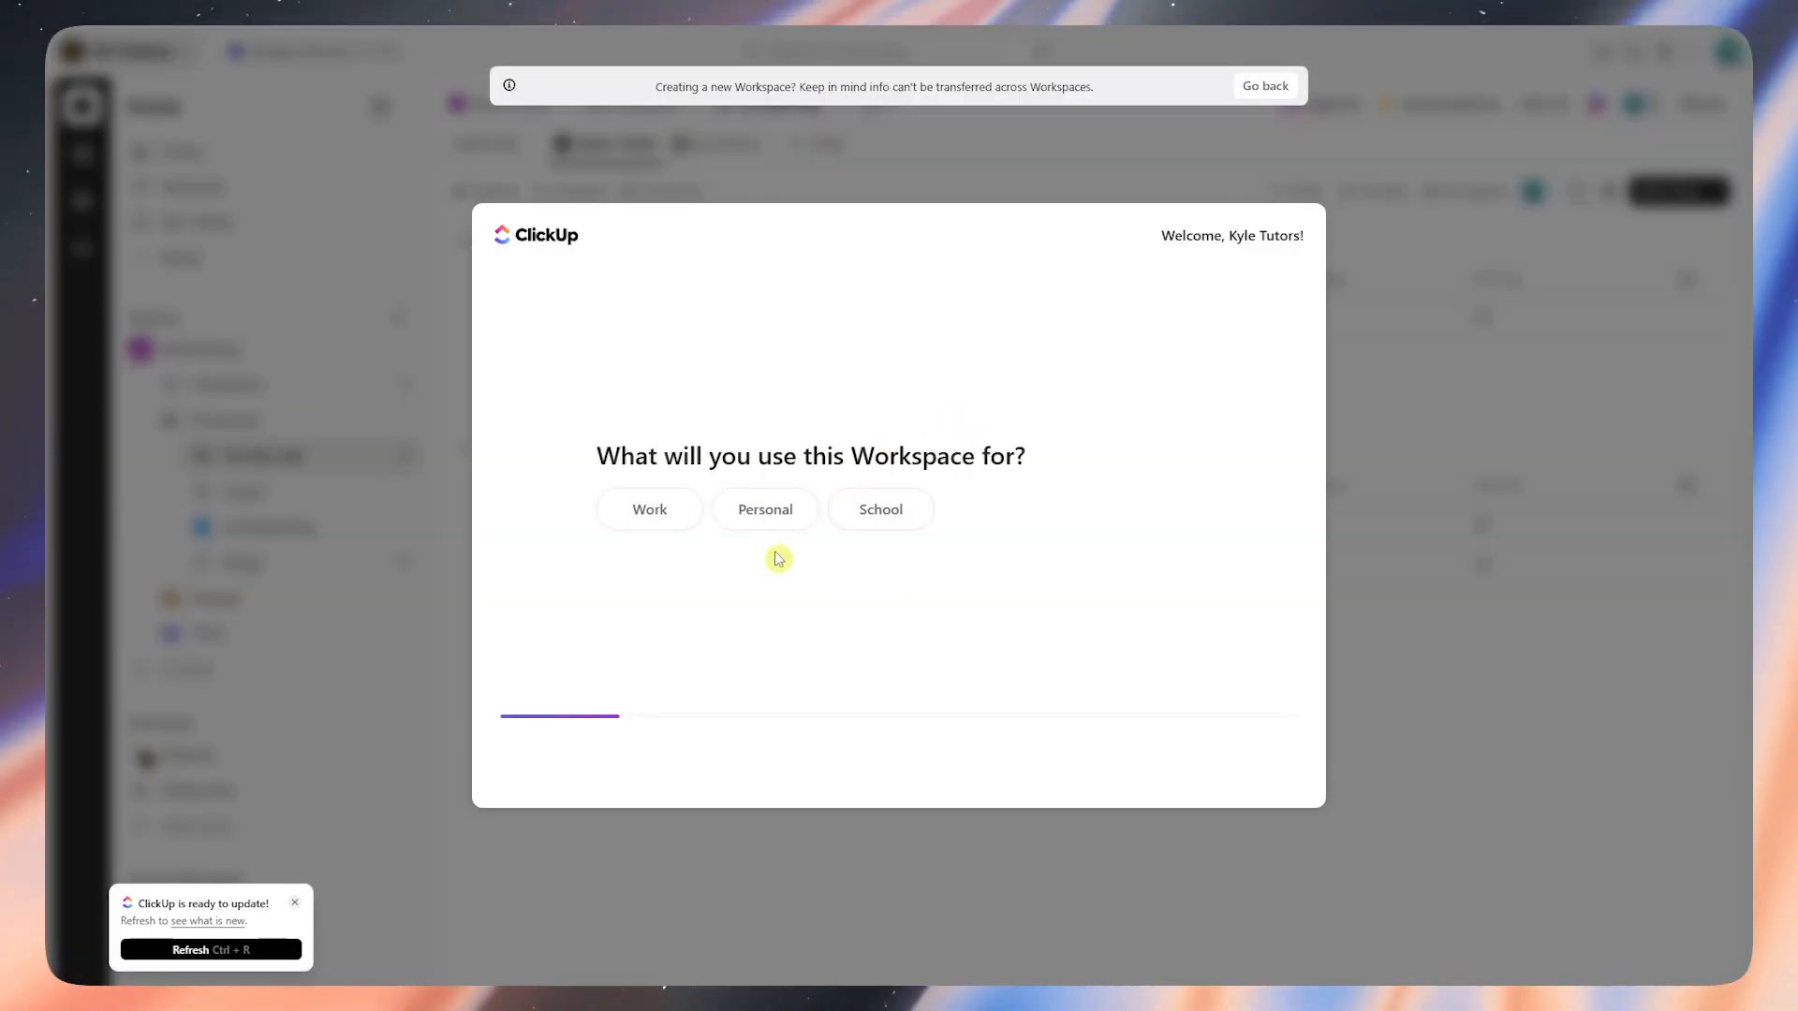
click(665, 518)
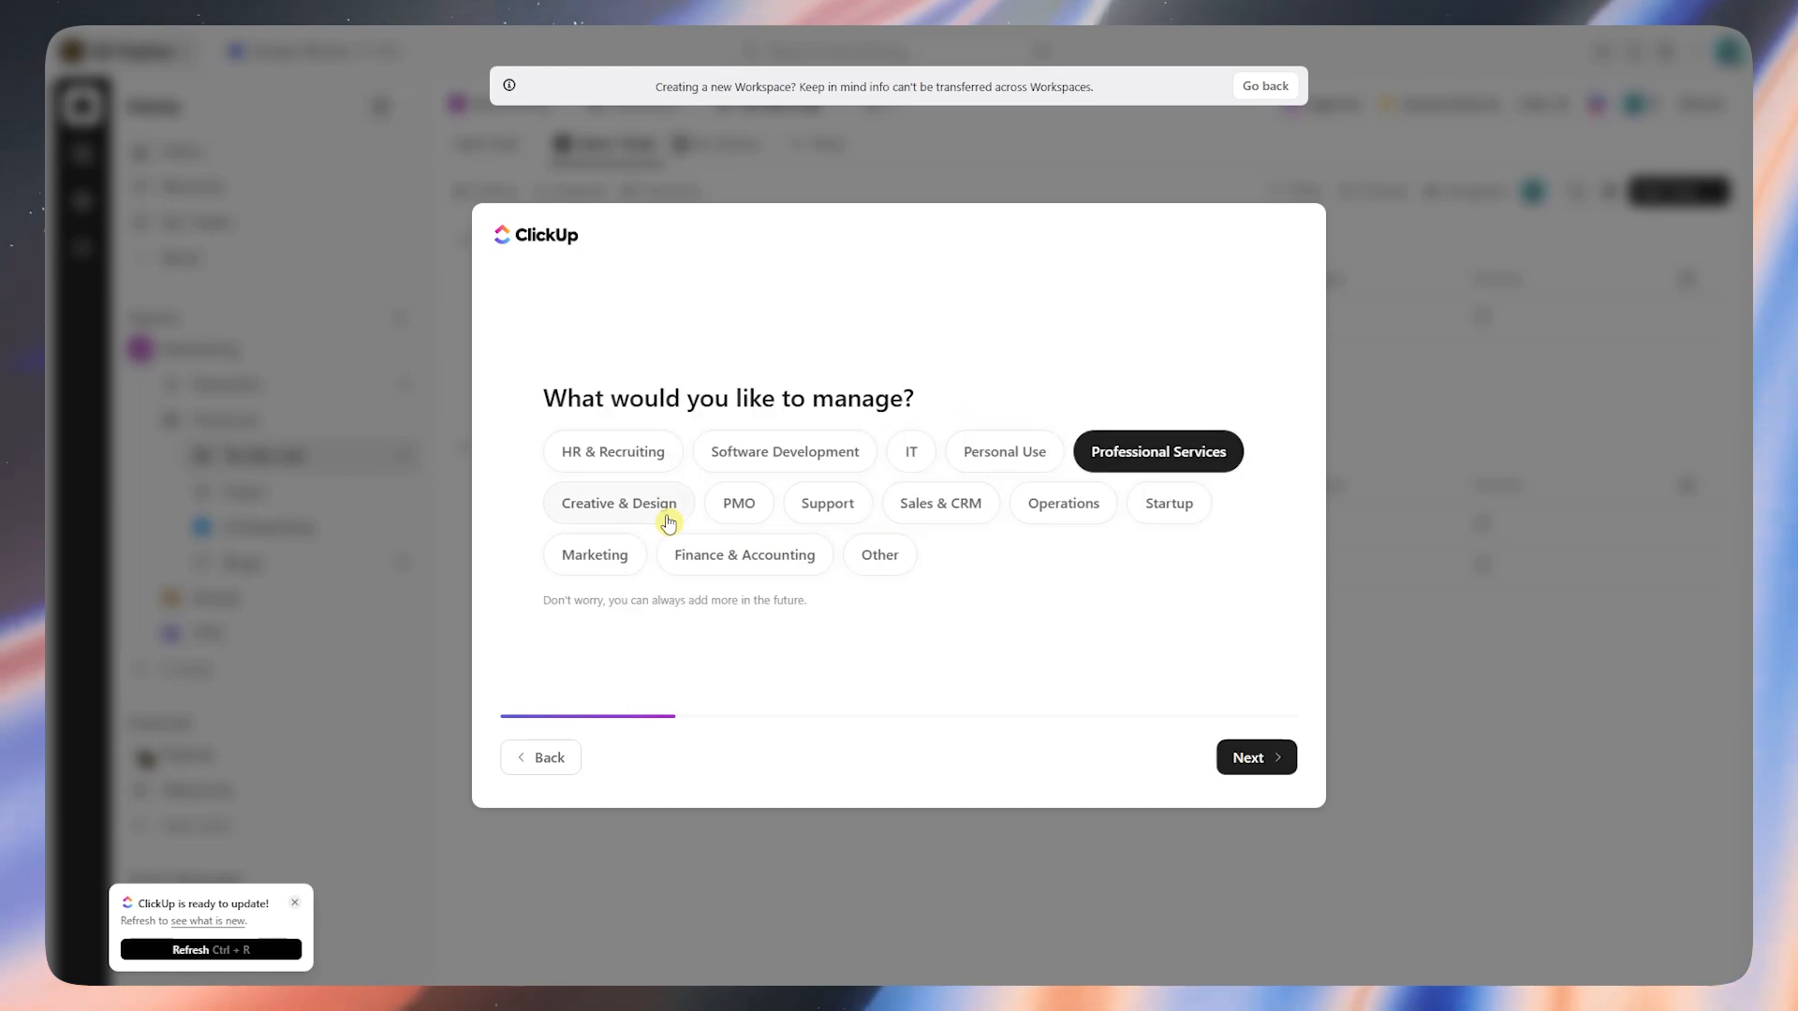
click(646, 456)
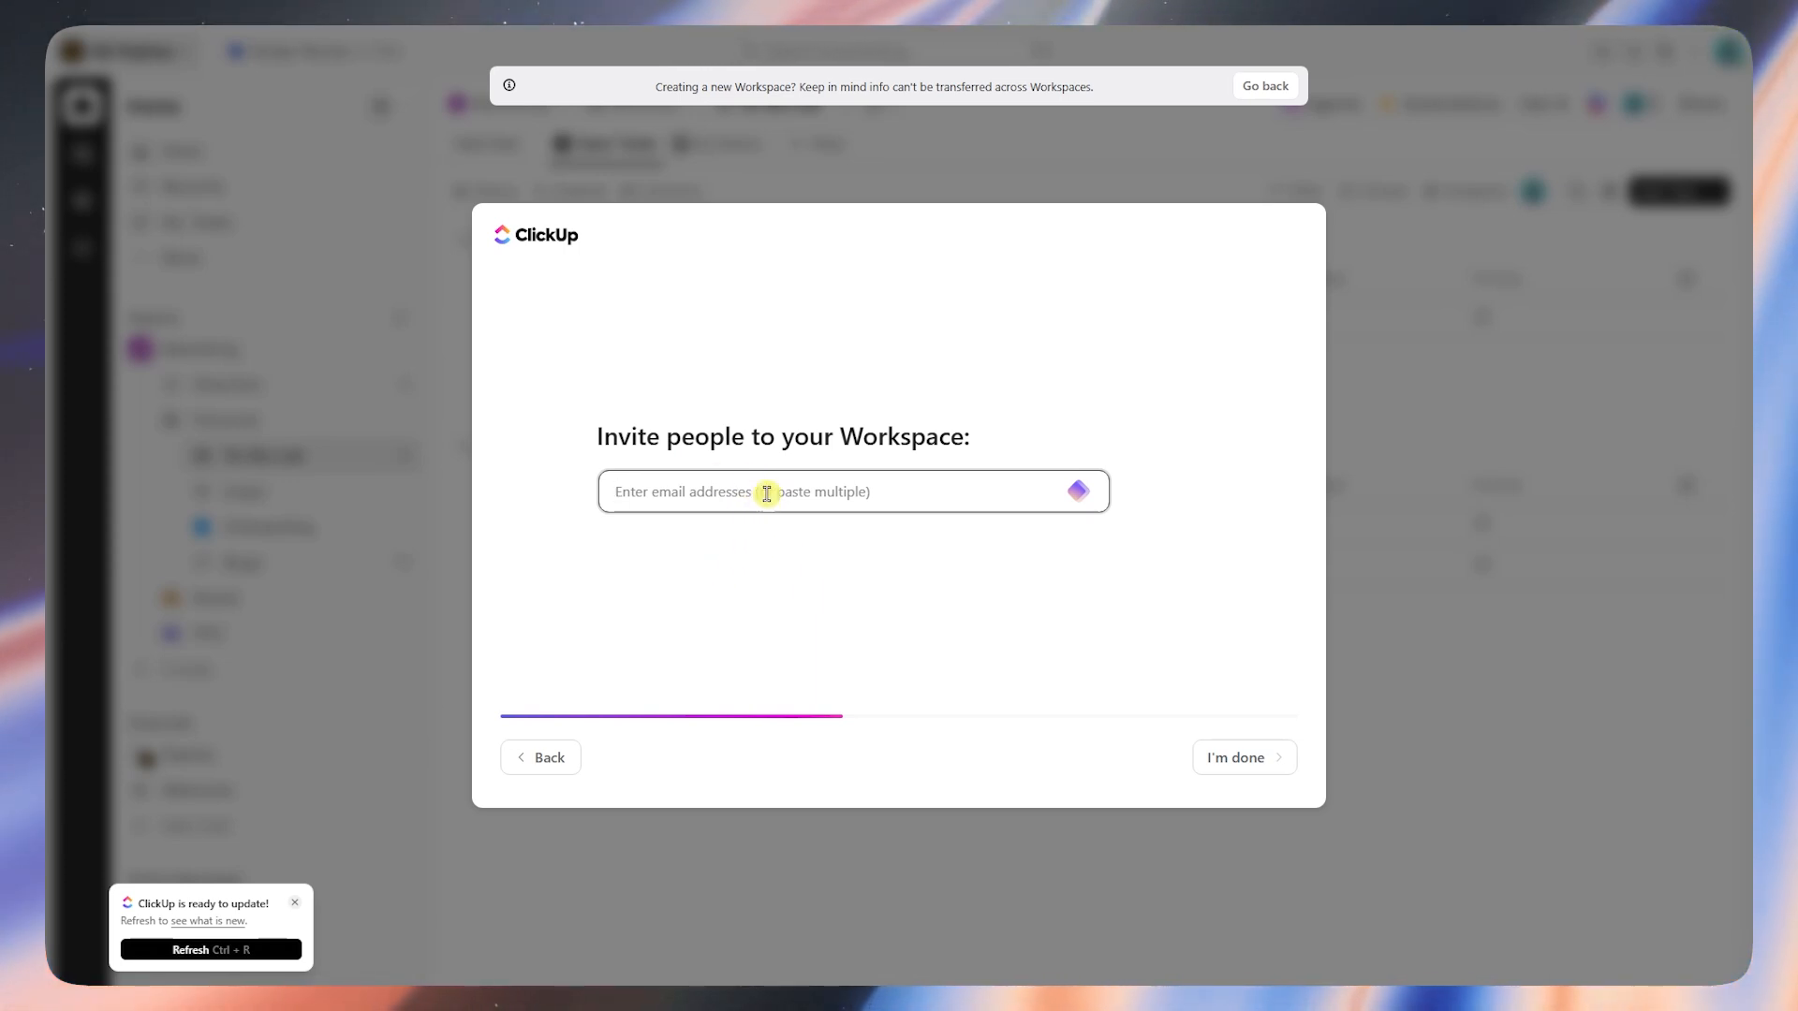
click(1217, 757)
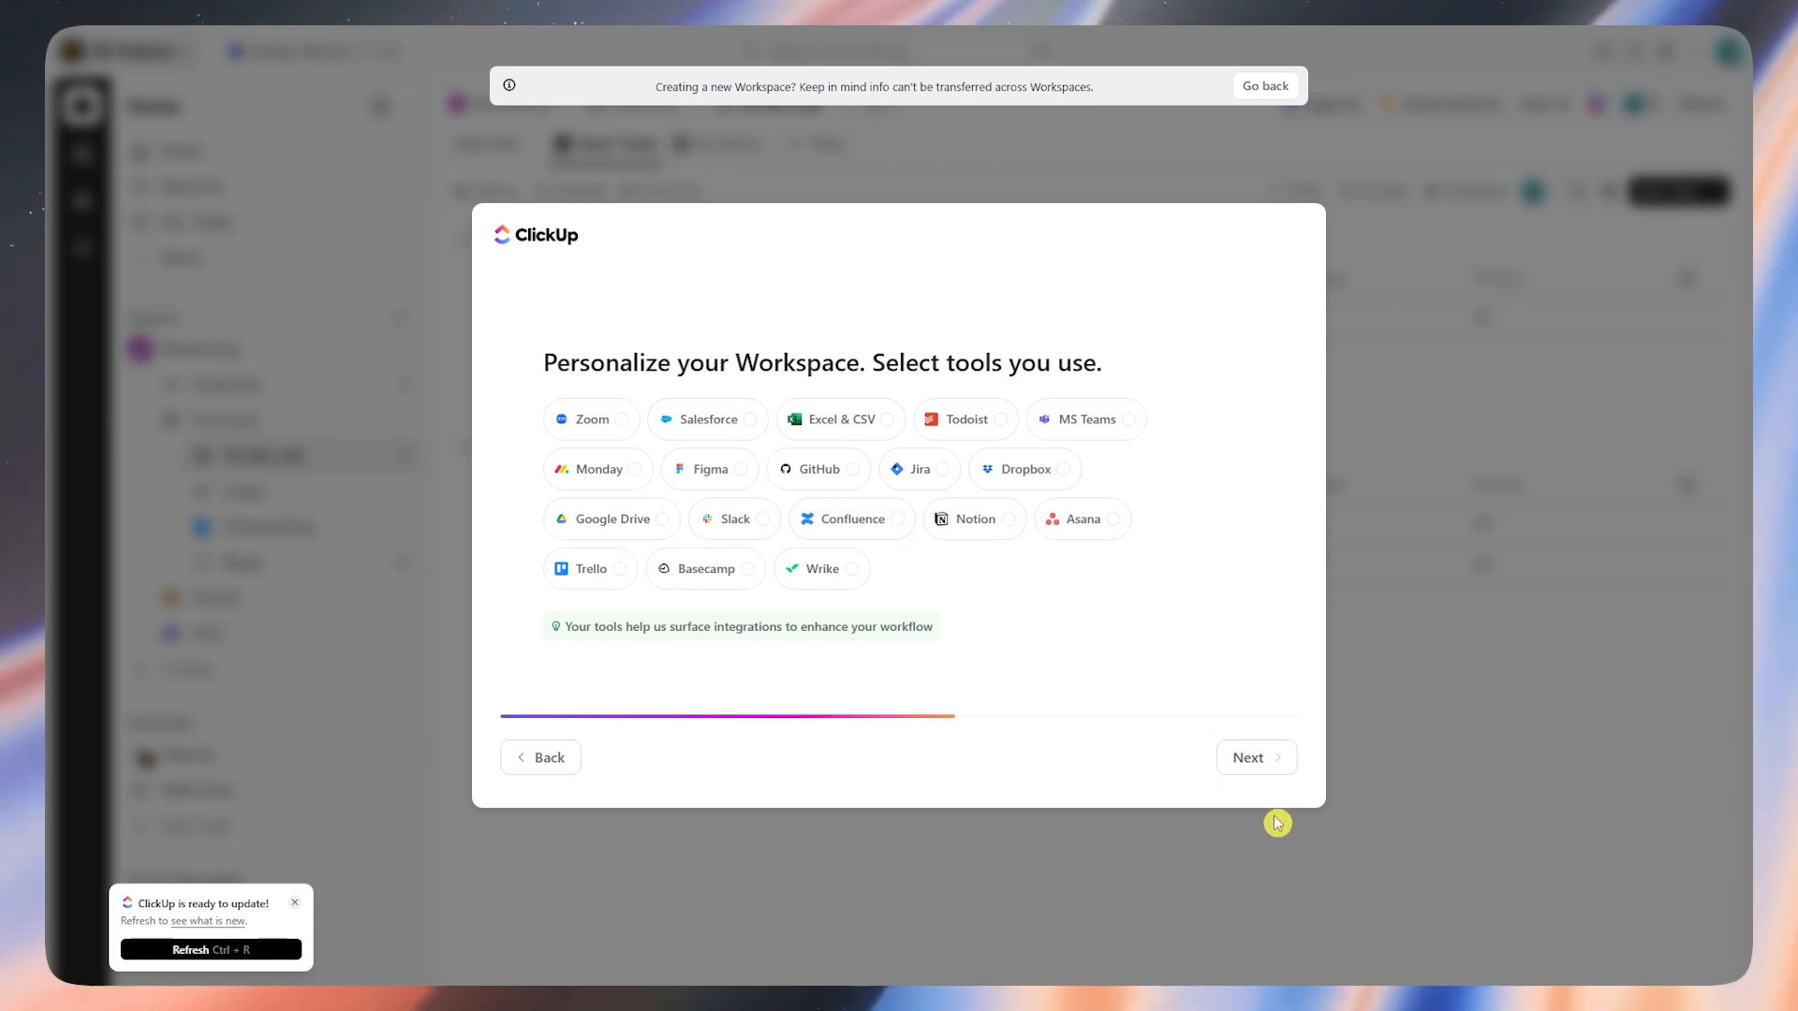
click(1250, 757)
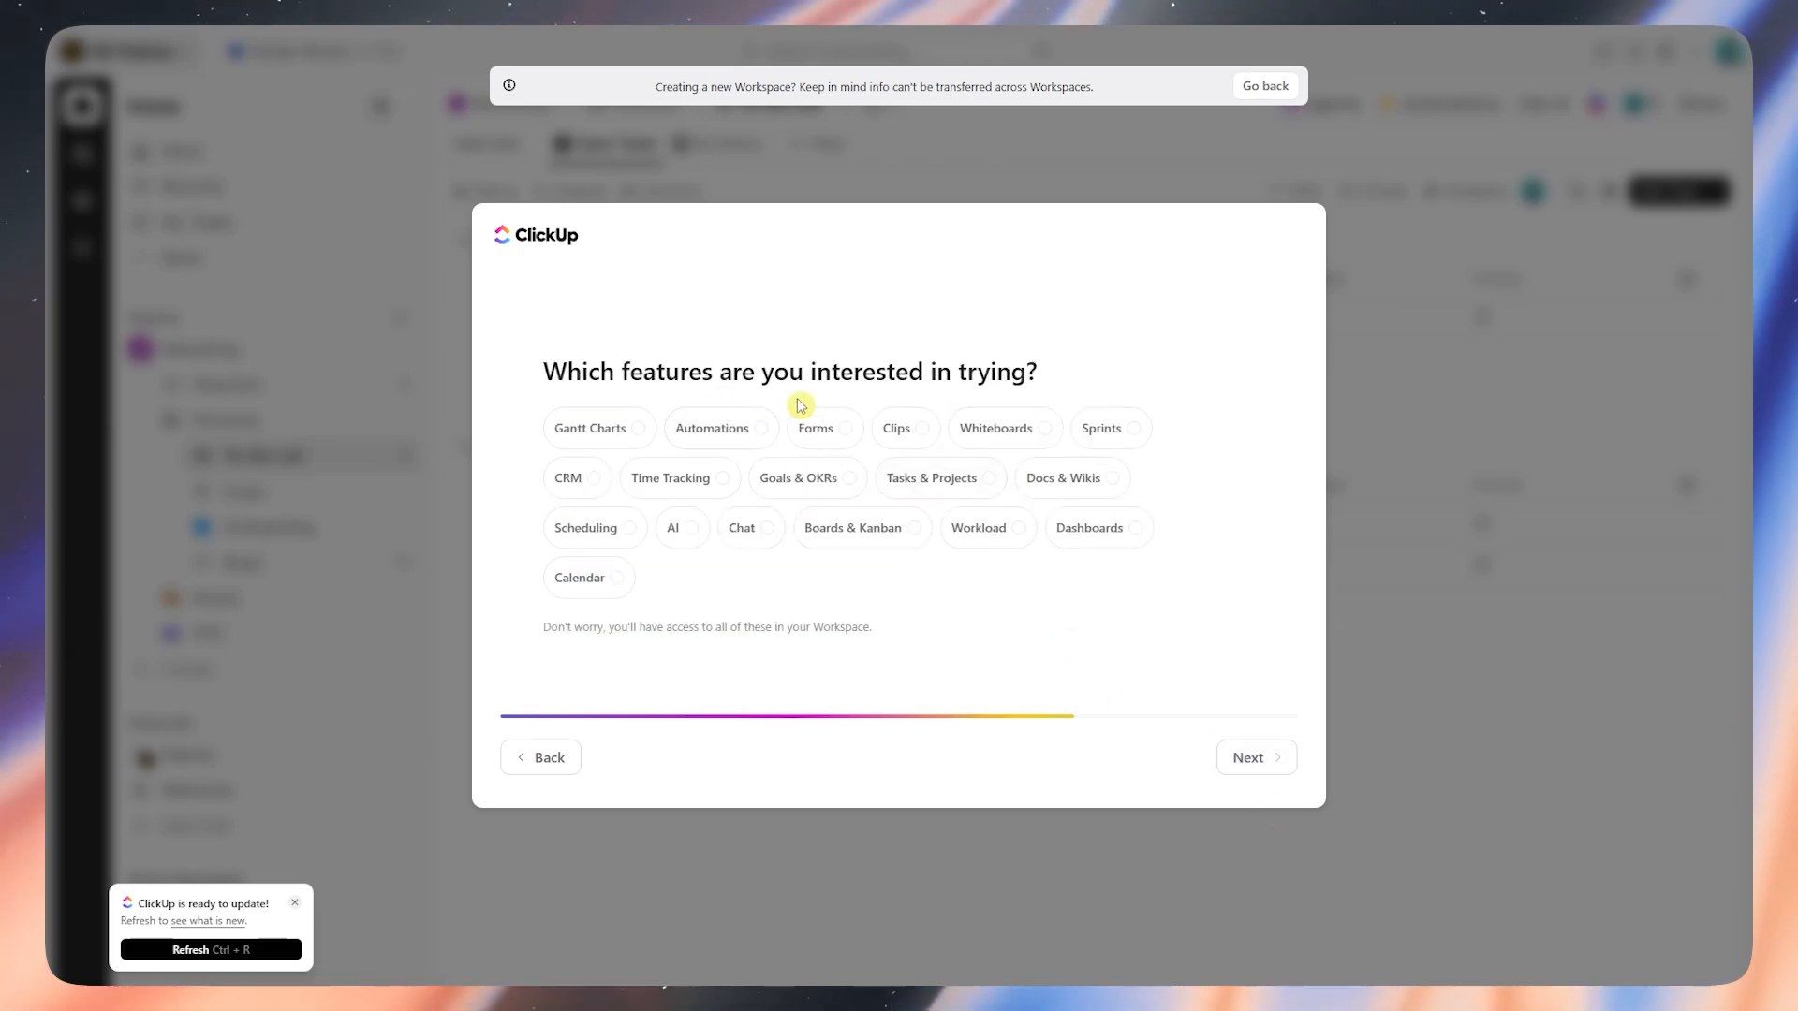
click(1257, 760)
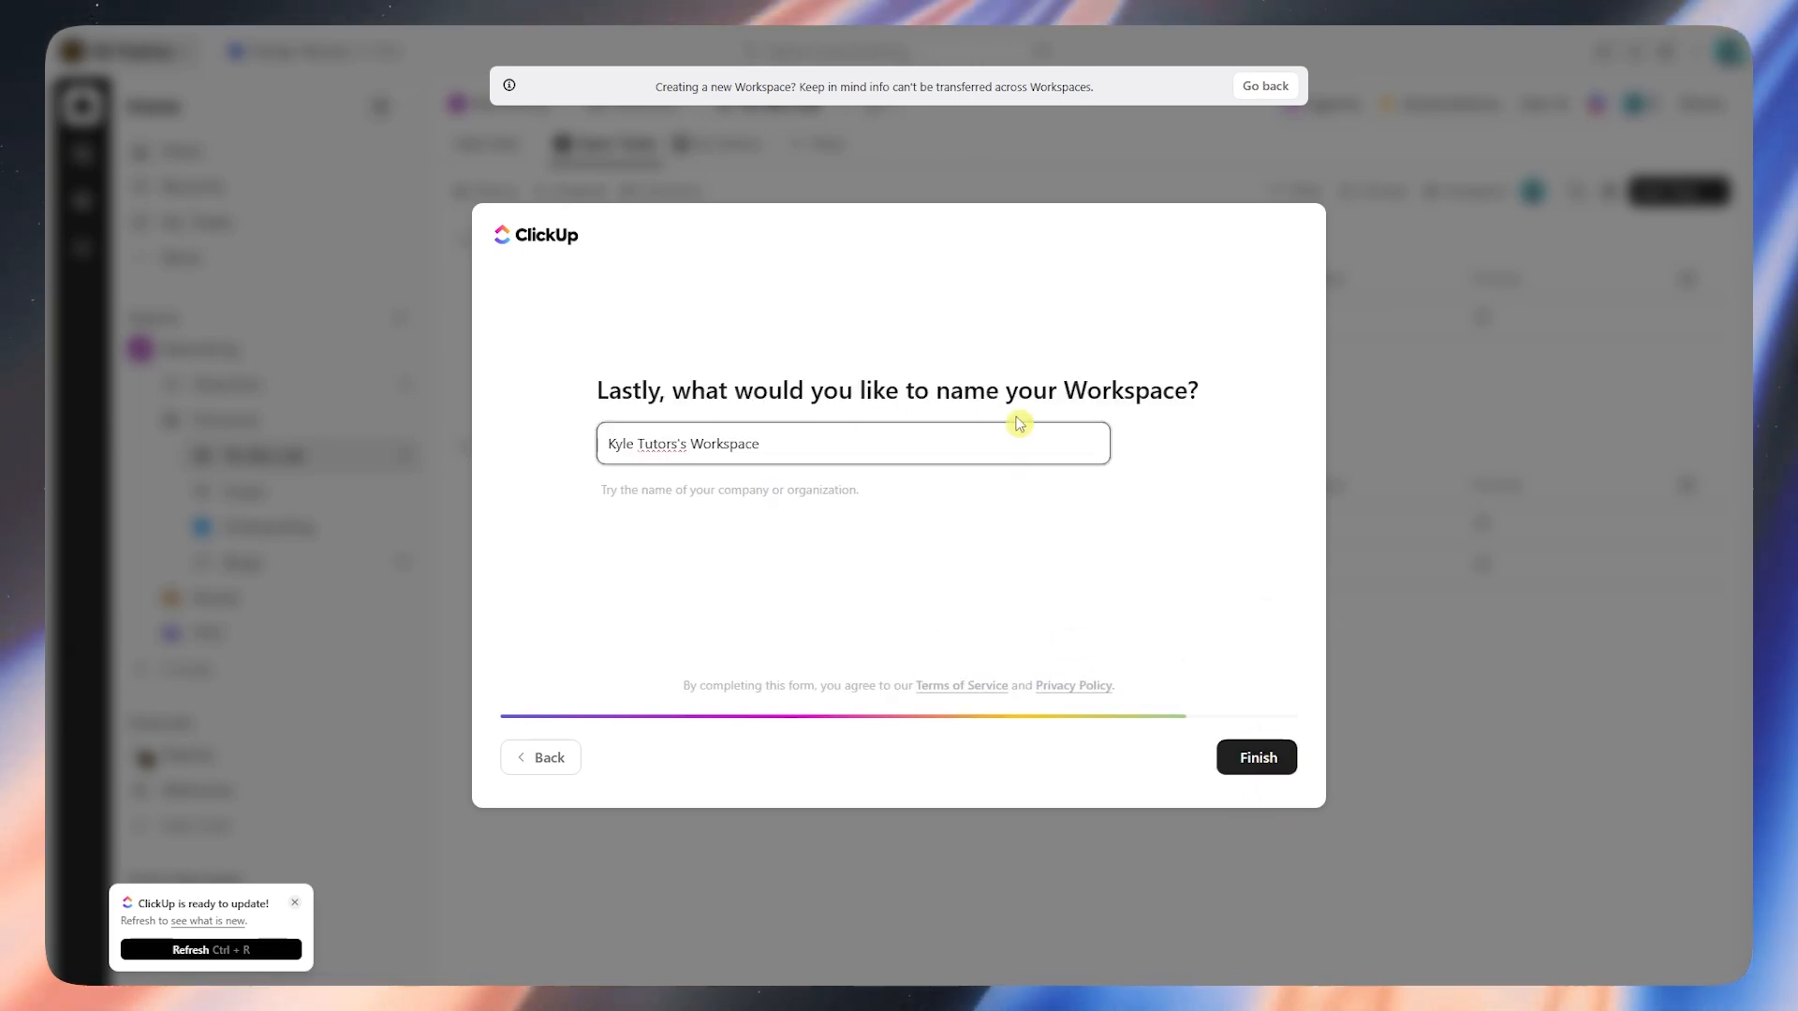
Name the new Workspace TUTORIAL WORK and finish creating it
drag(686, 443, 441, 406)
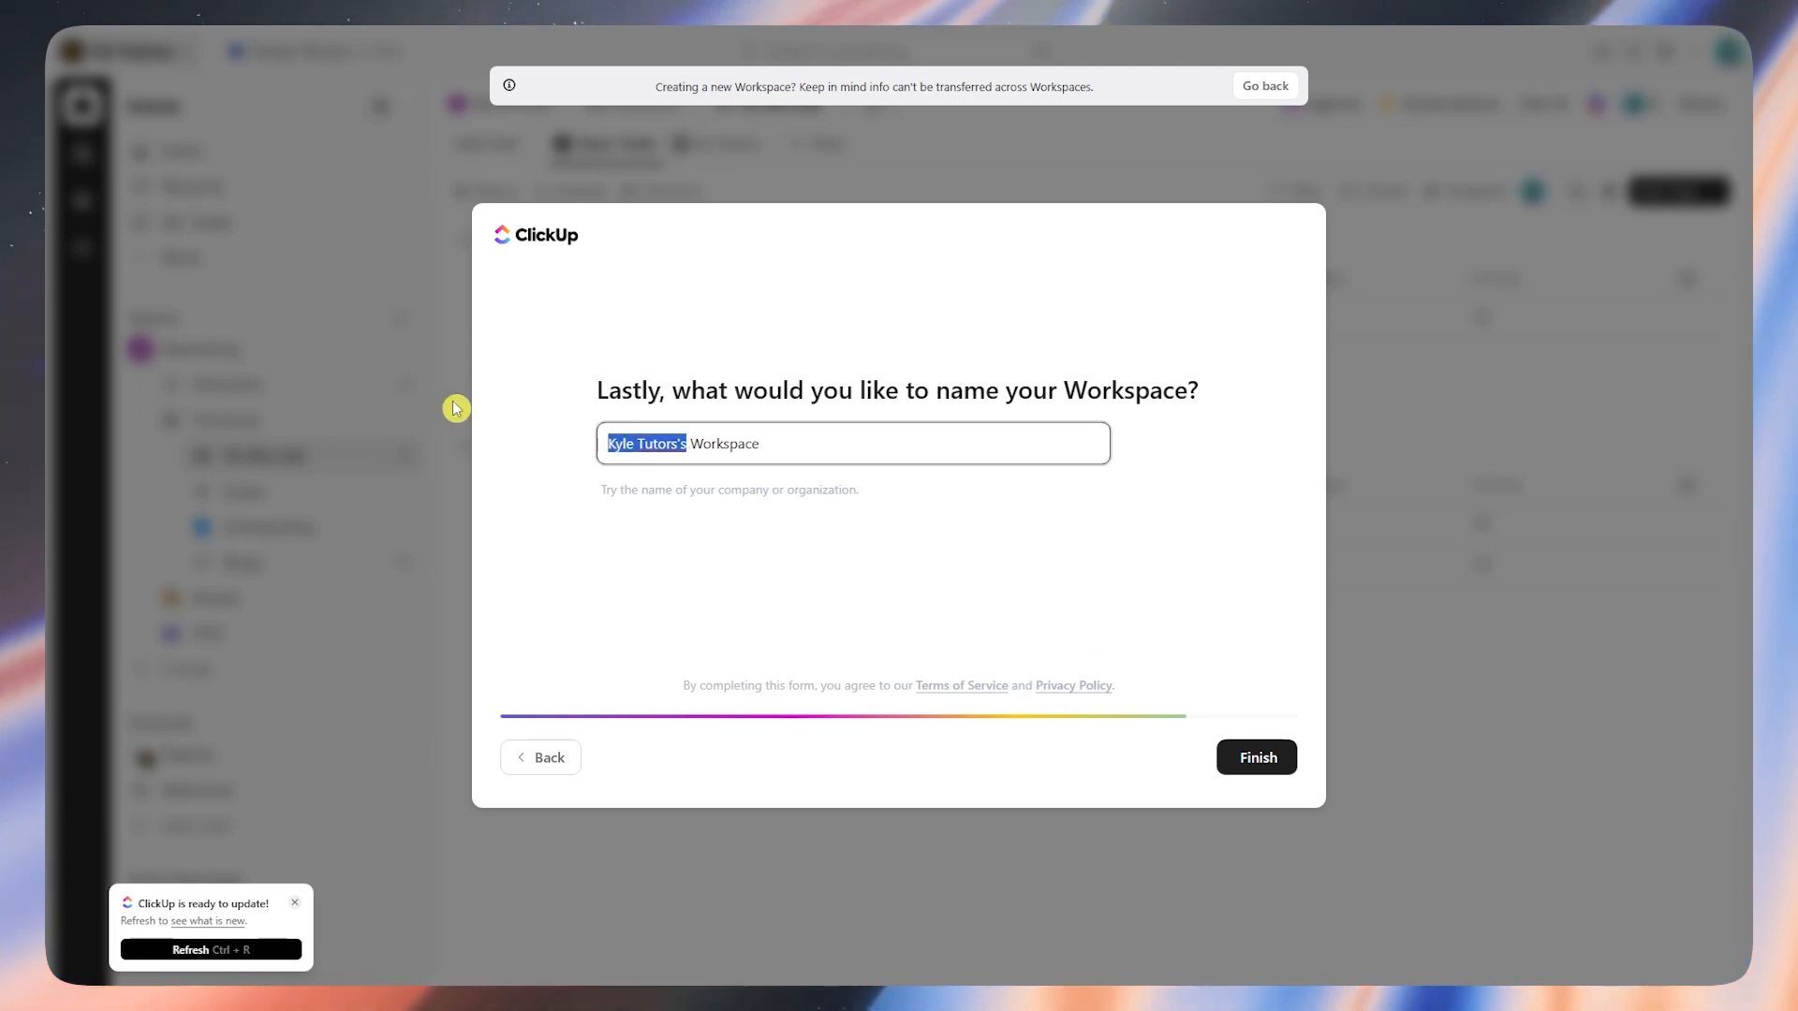
key(BackSpace)
text(tutoir)
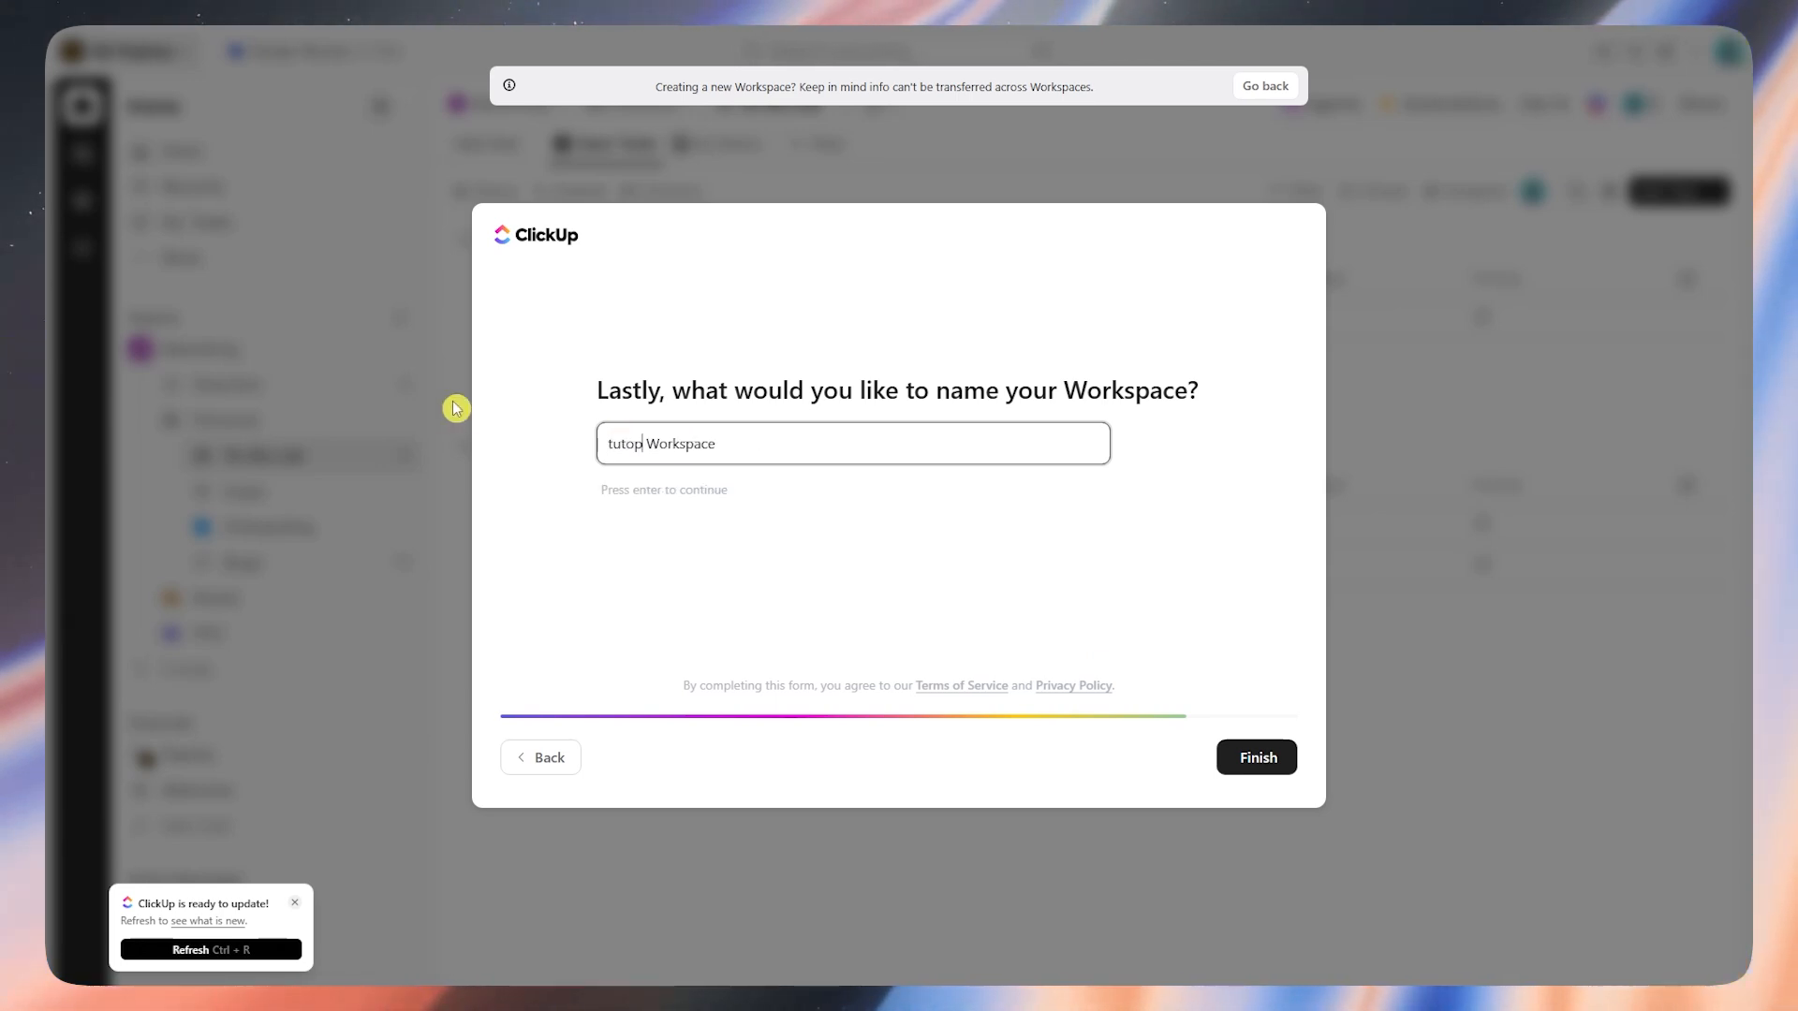
key(BackSpace)
key(BackSpace)
text(rial)
key(ctrl+a)
text(TUT)
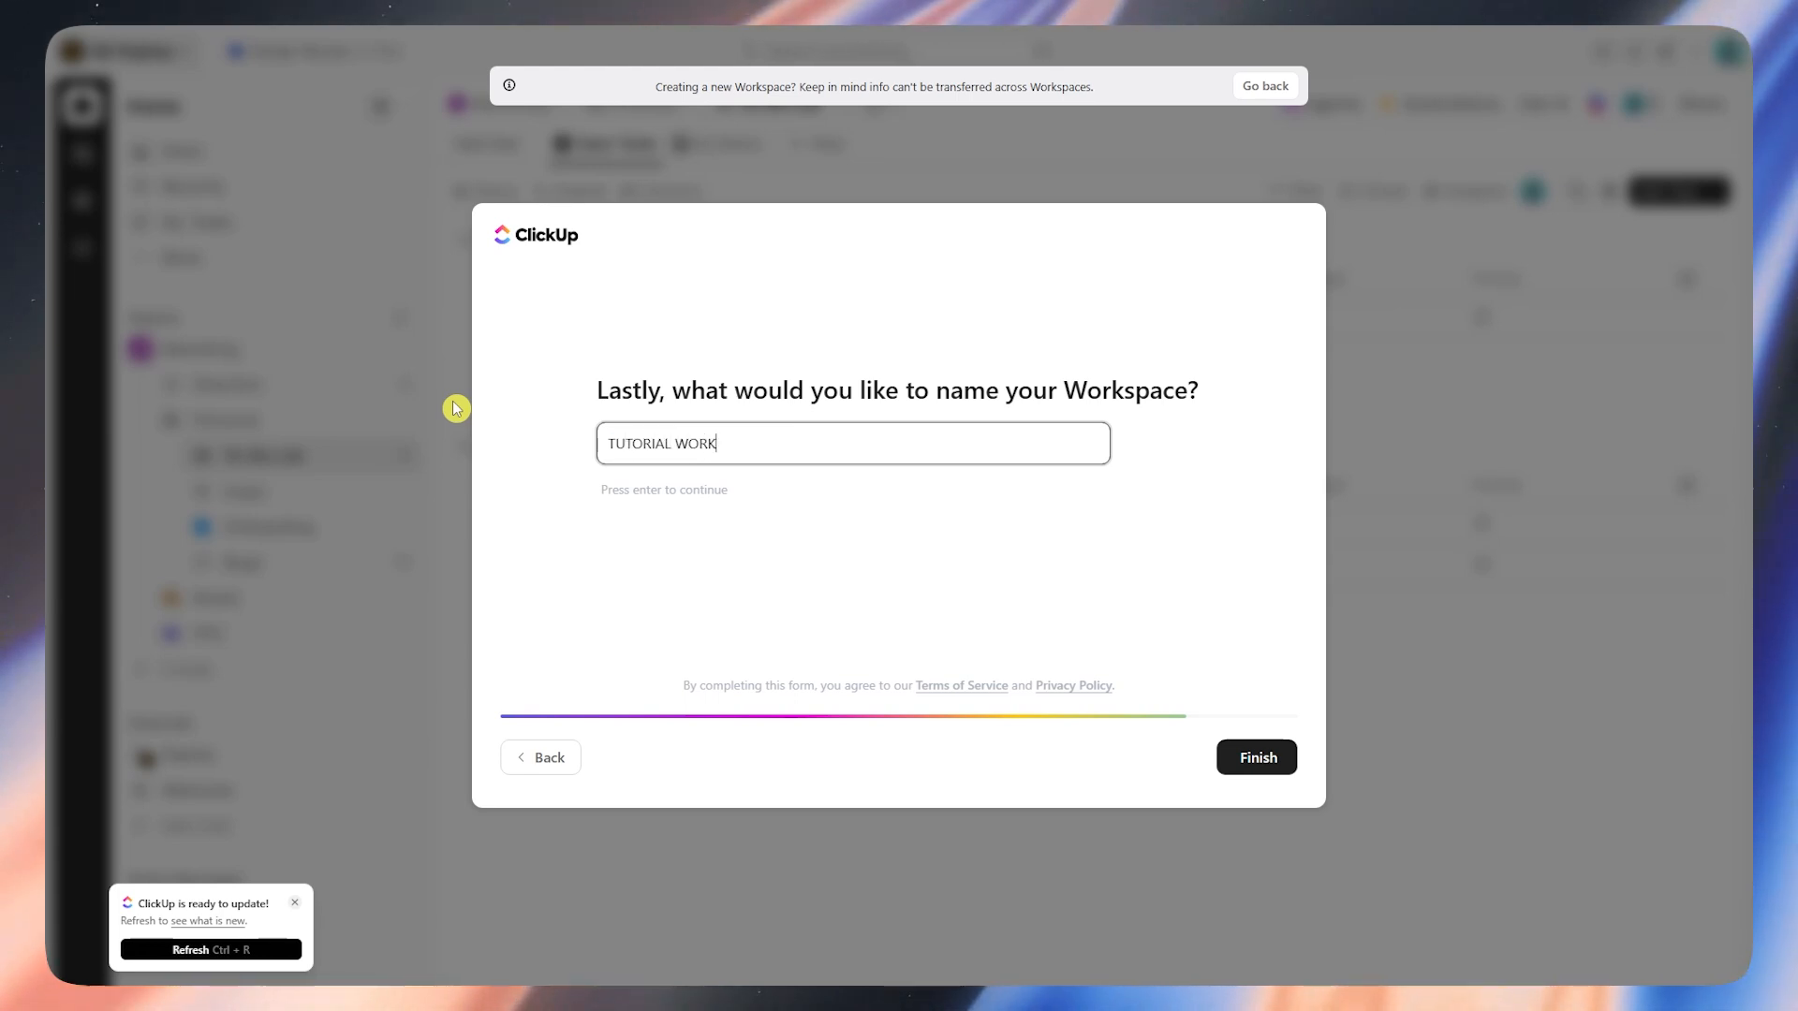
click(1244, 754)
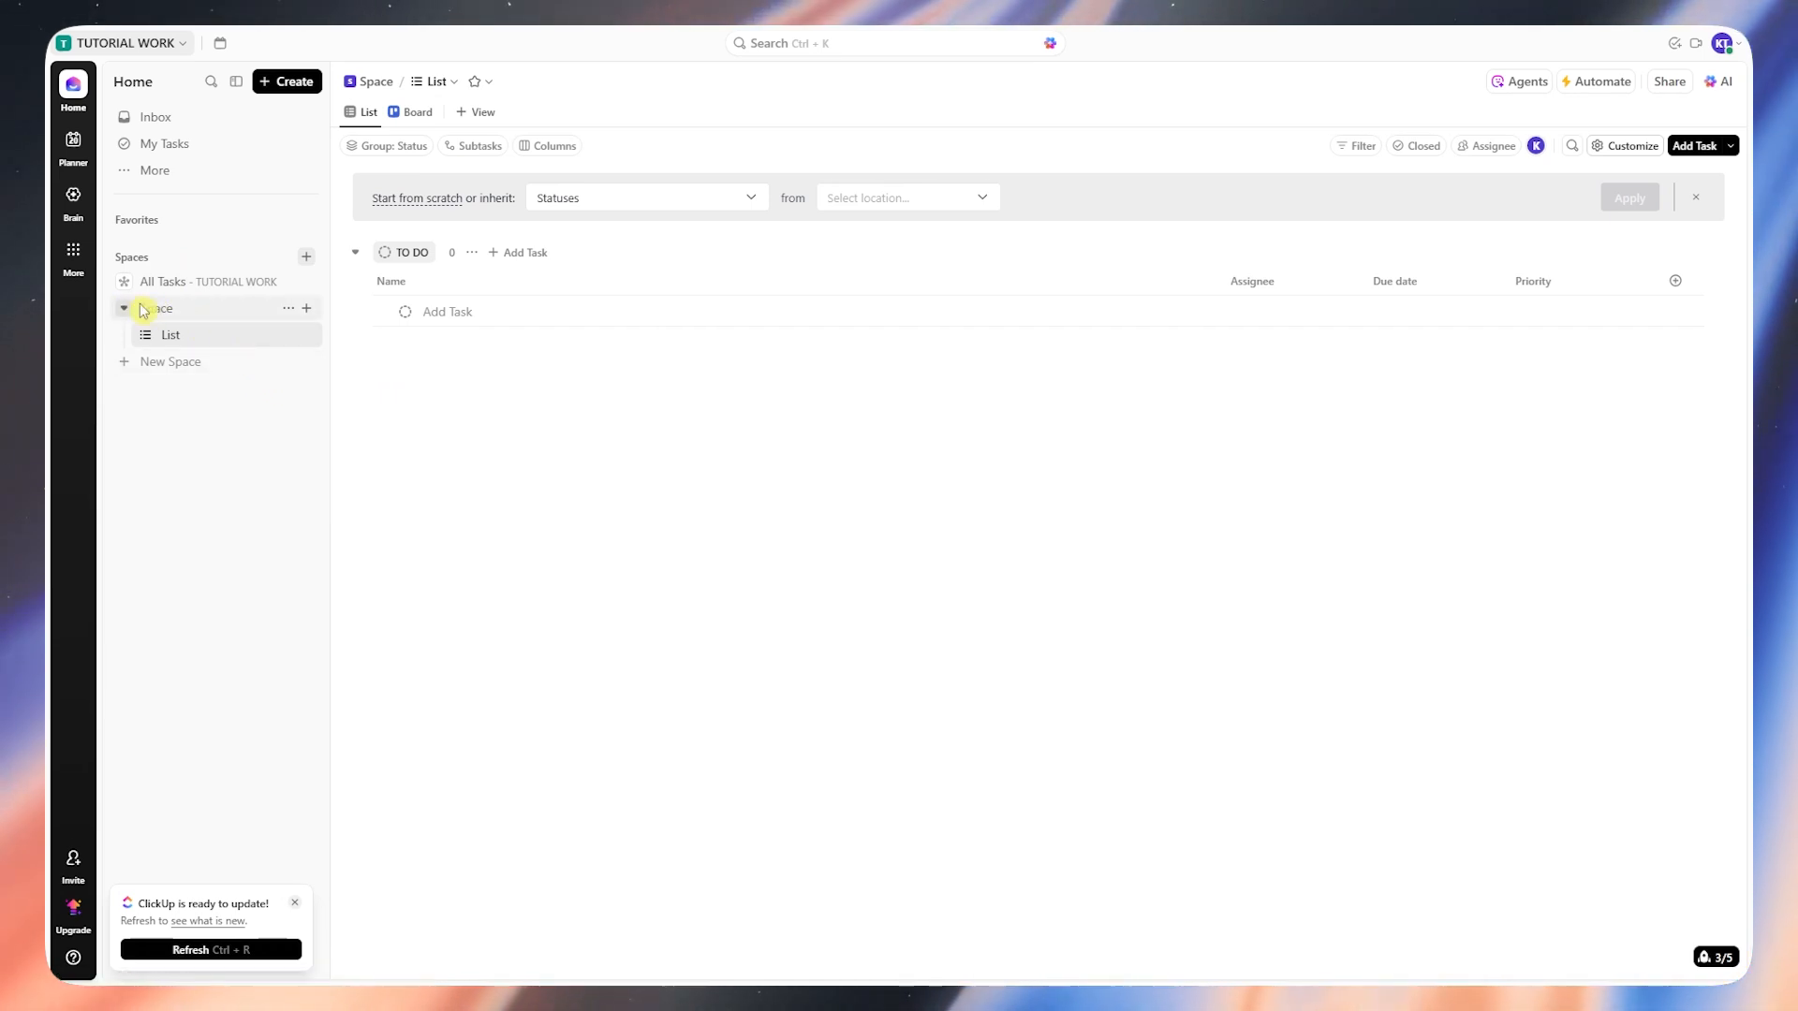
Start creating a new Space and name it App Development
click(165, 365)
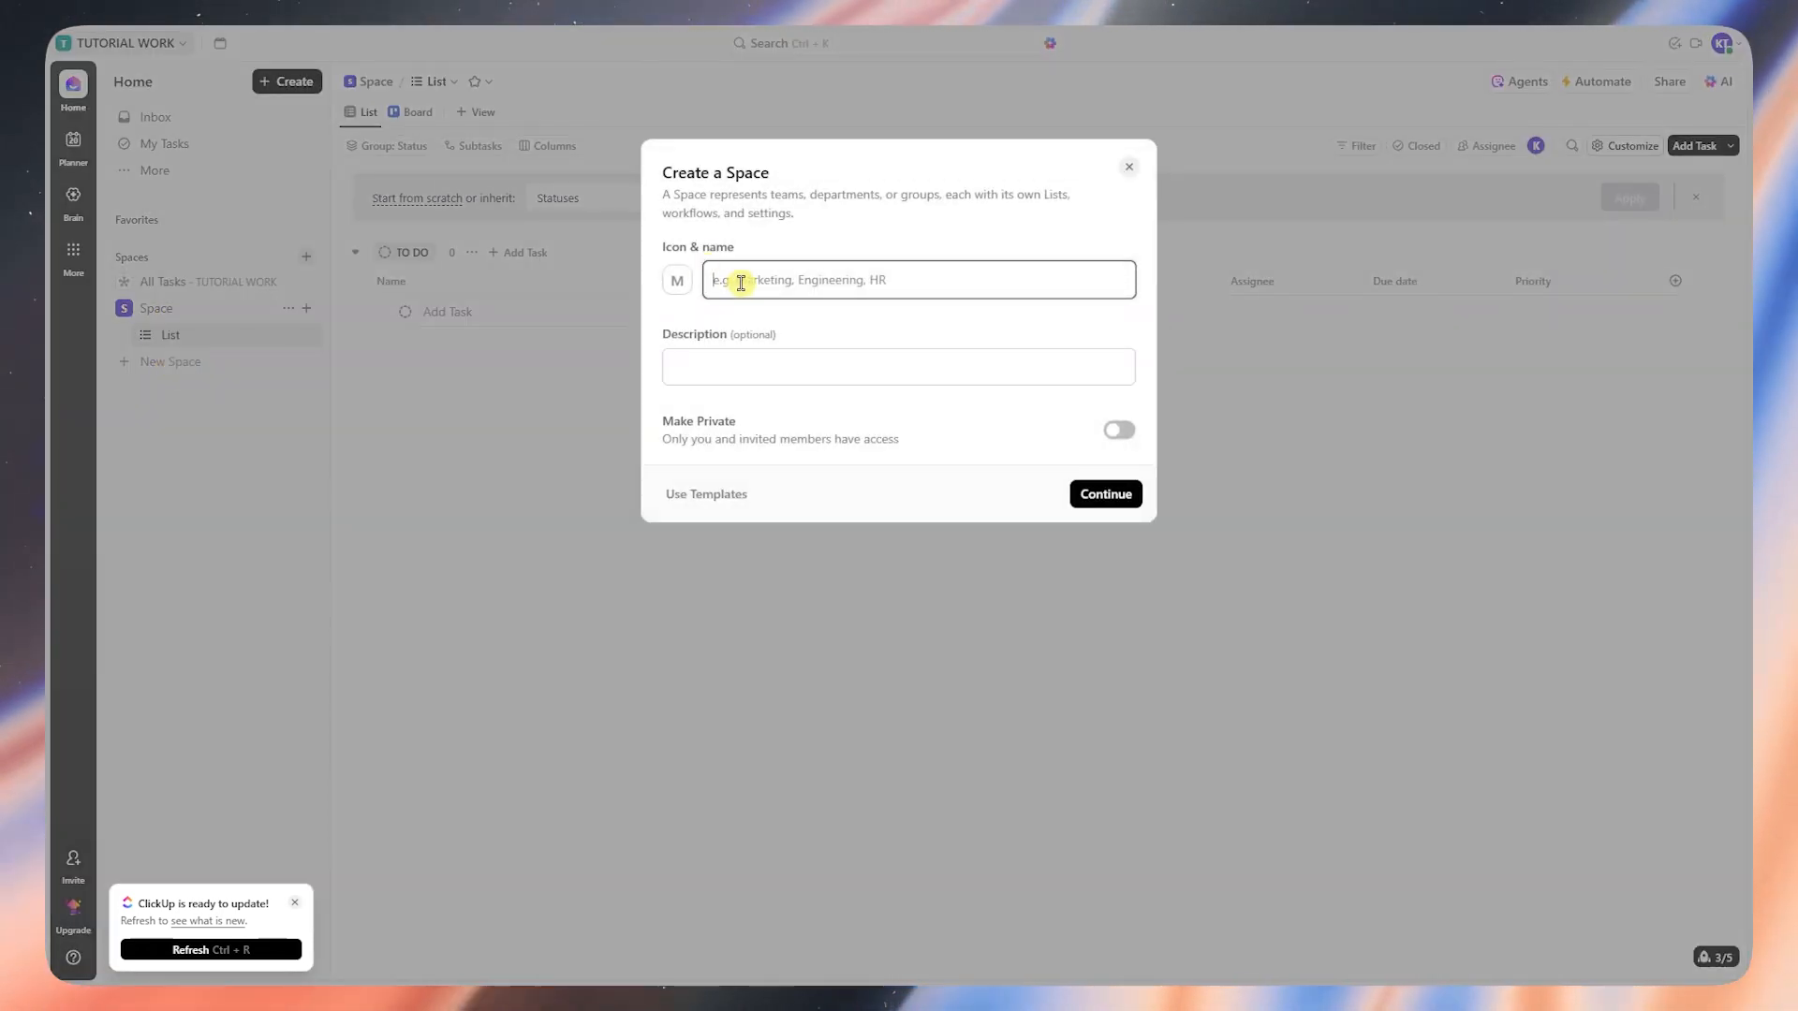
text(P)
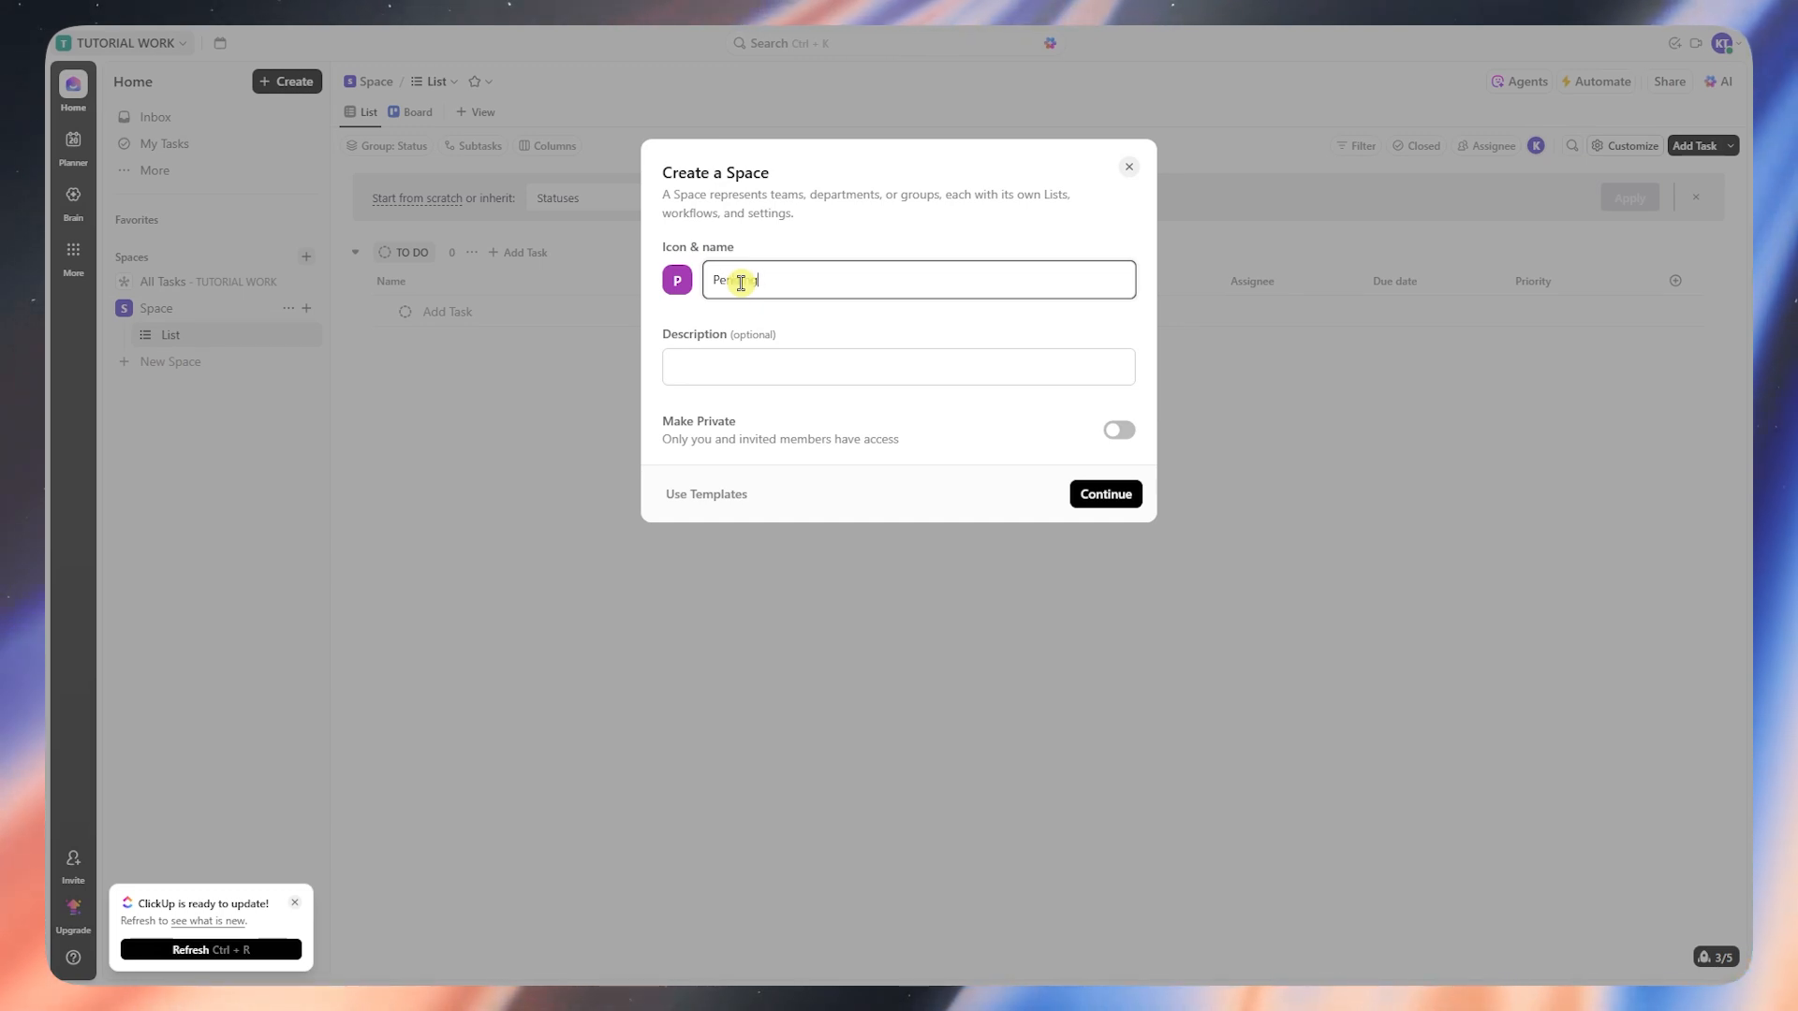
text(er)
key(BackSpace)
key(BackSpace)
key(BackSpace)
text(TAS)
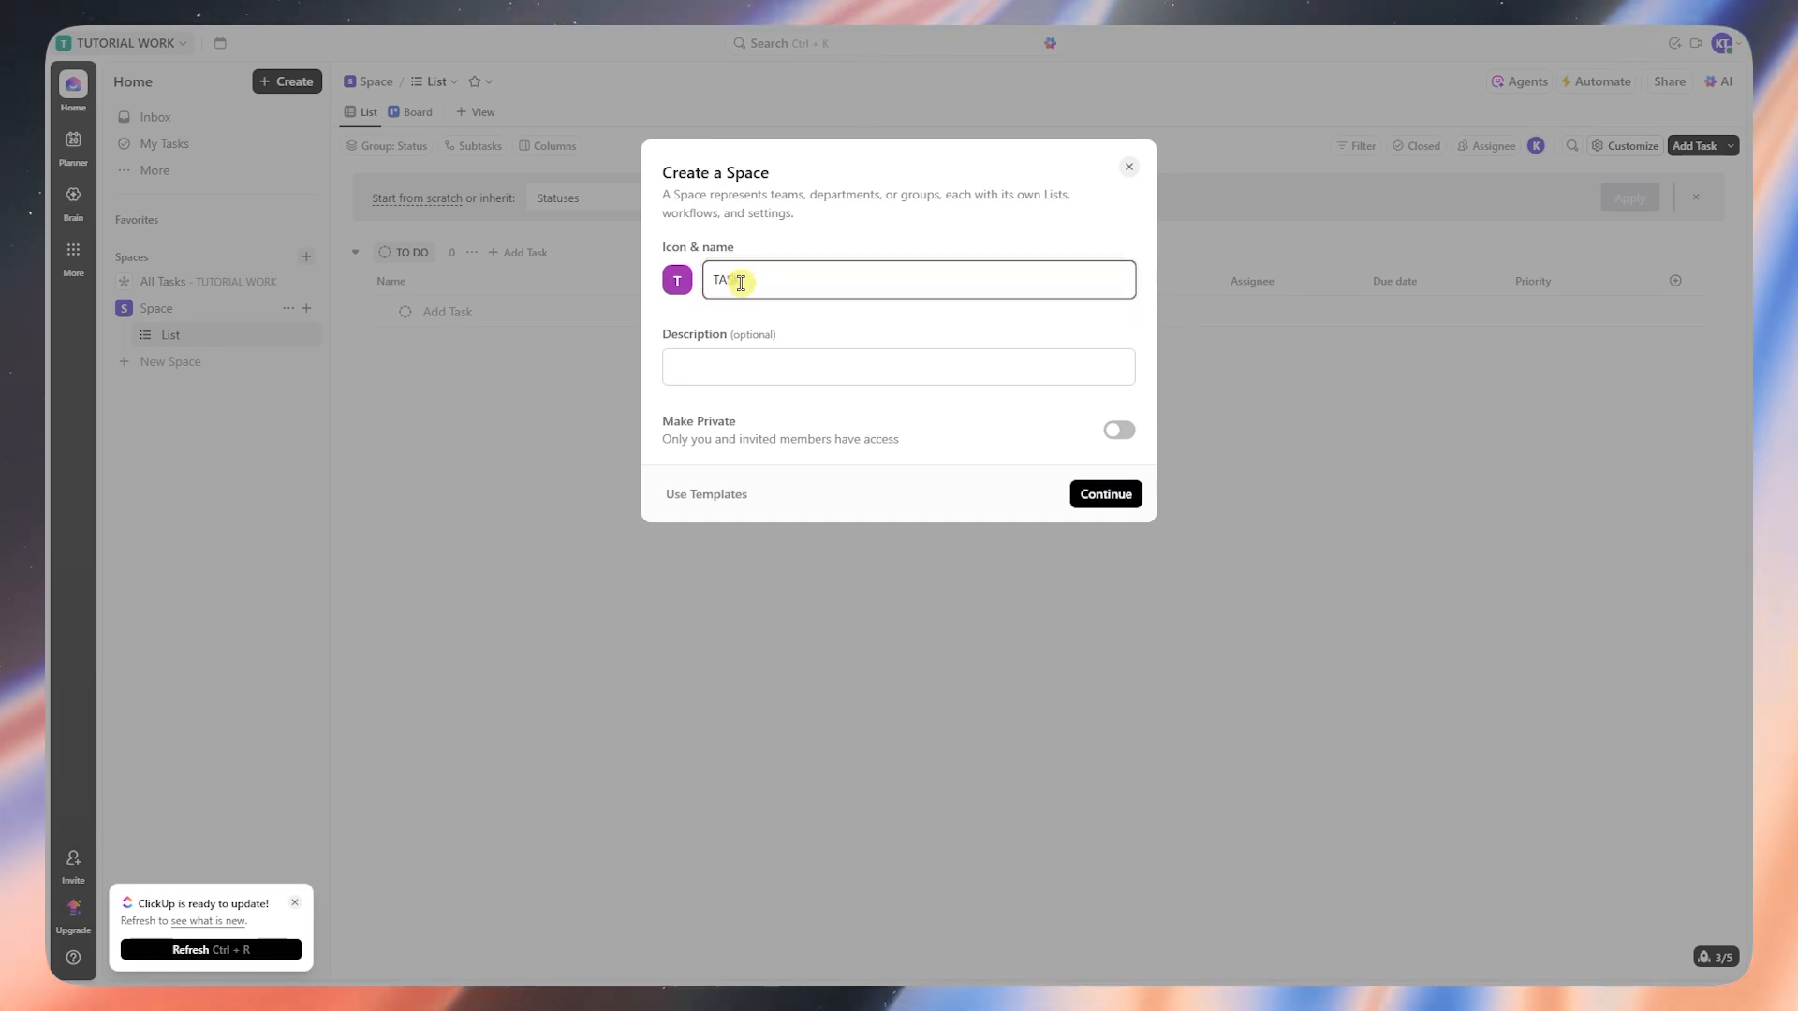
key(BackSpace)
key(BackSpace)
key(BackSpace)
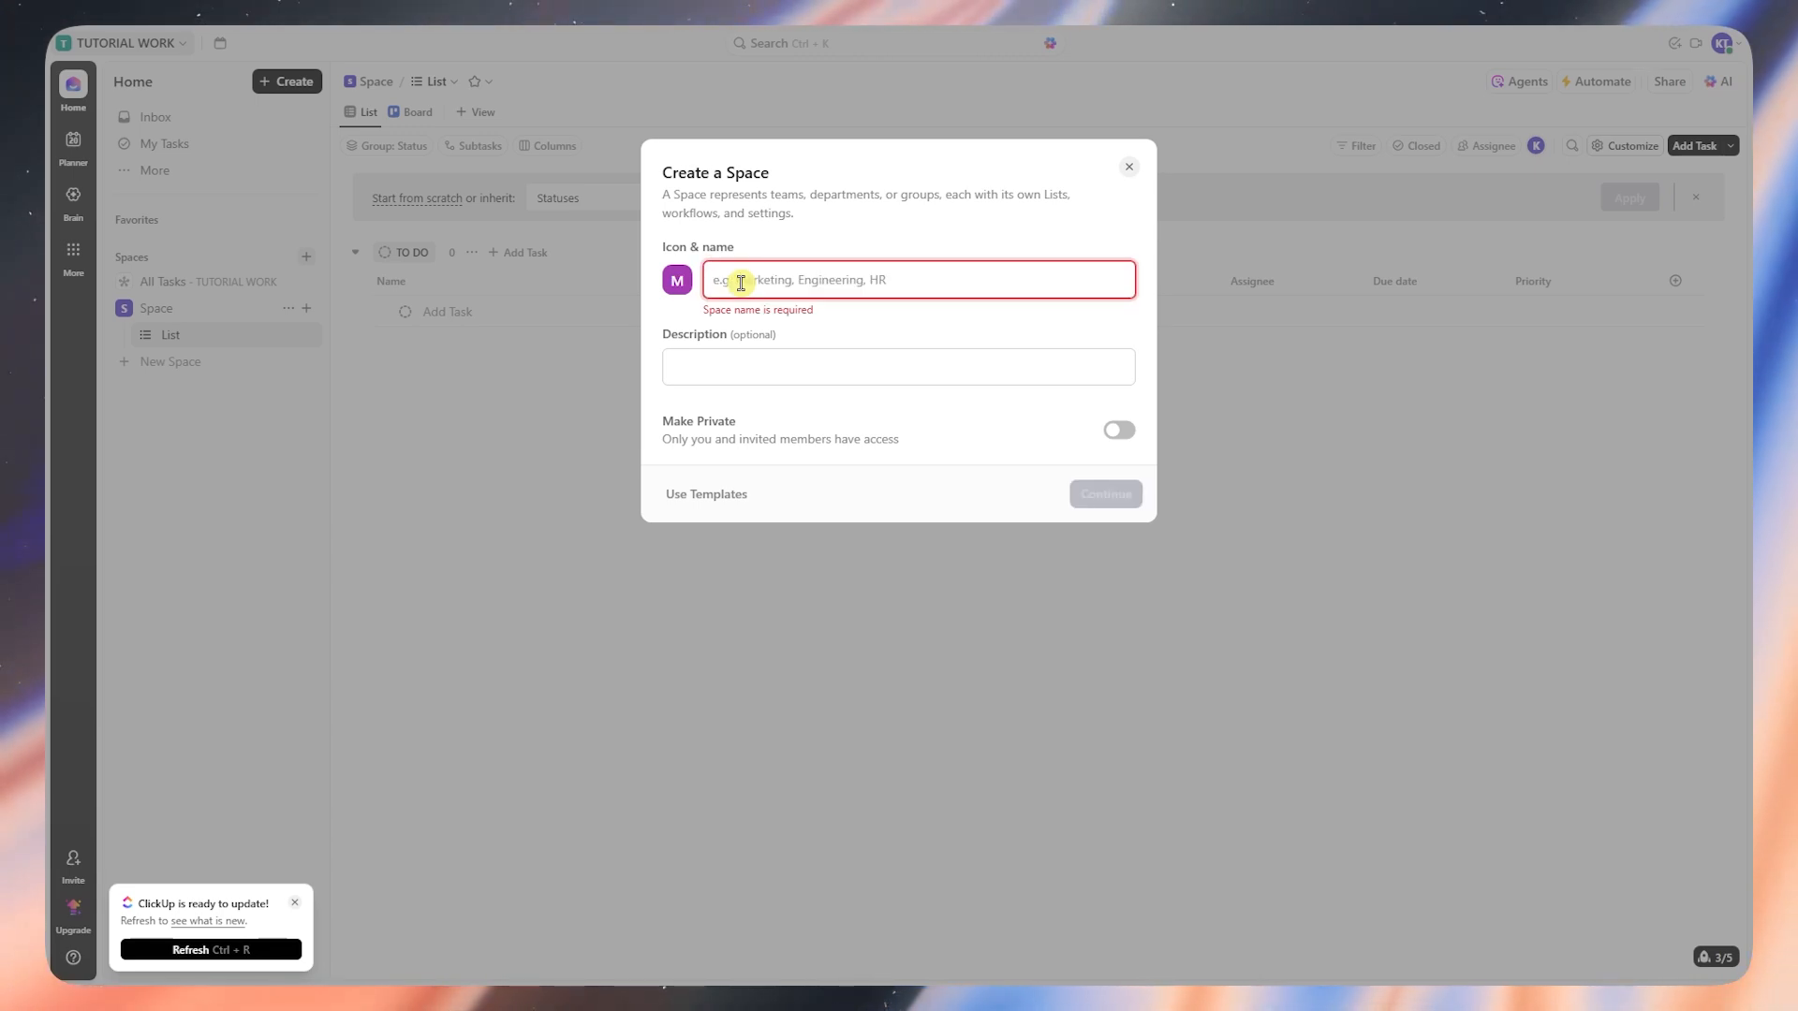
text(A)
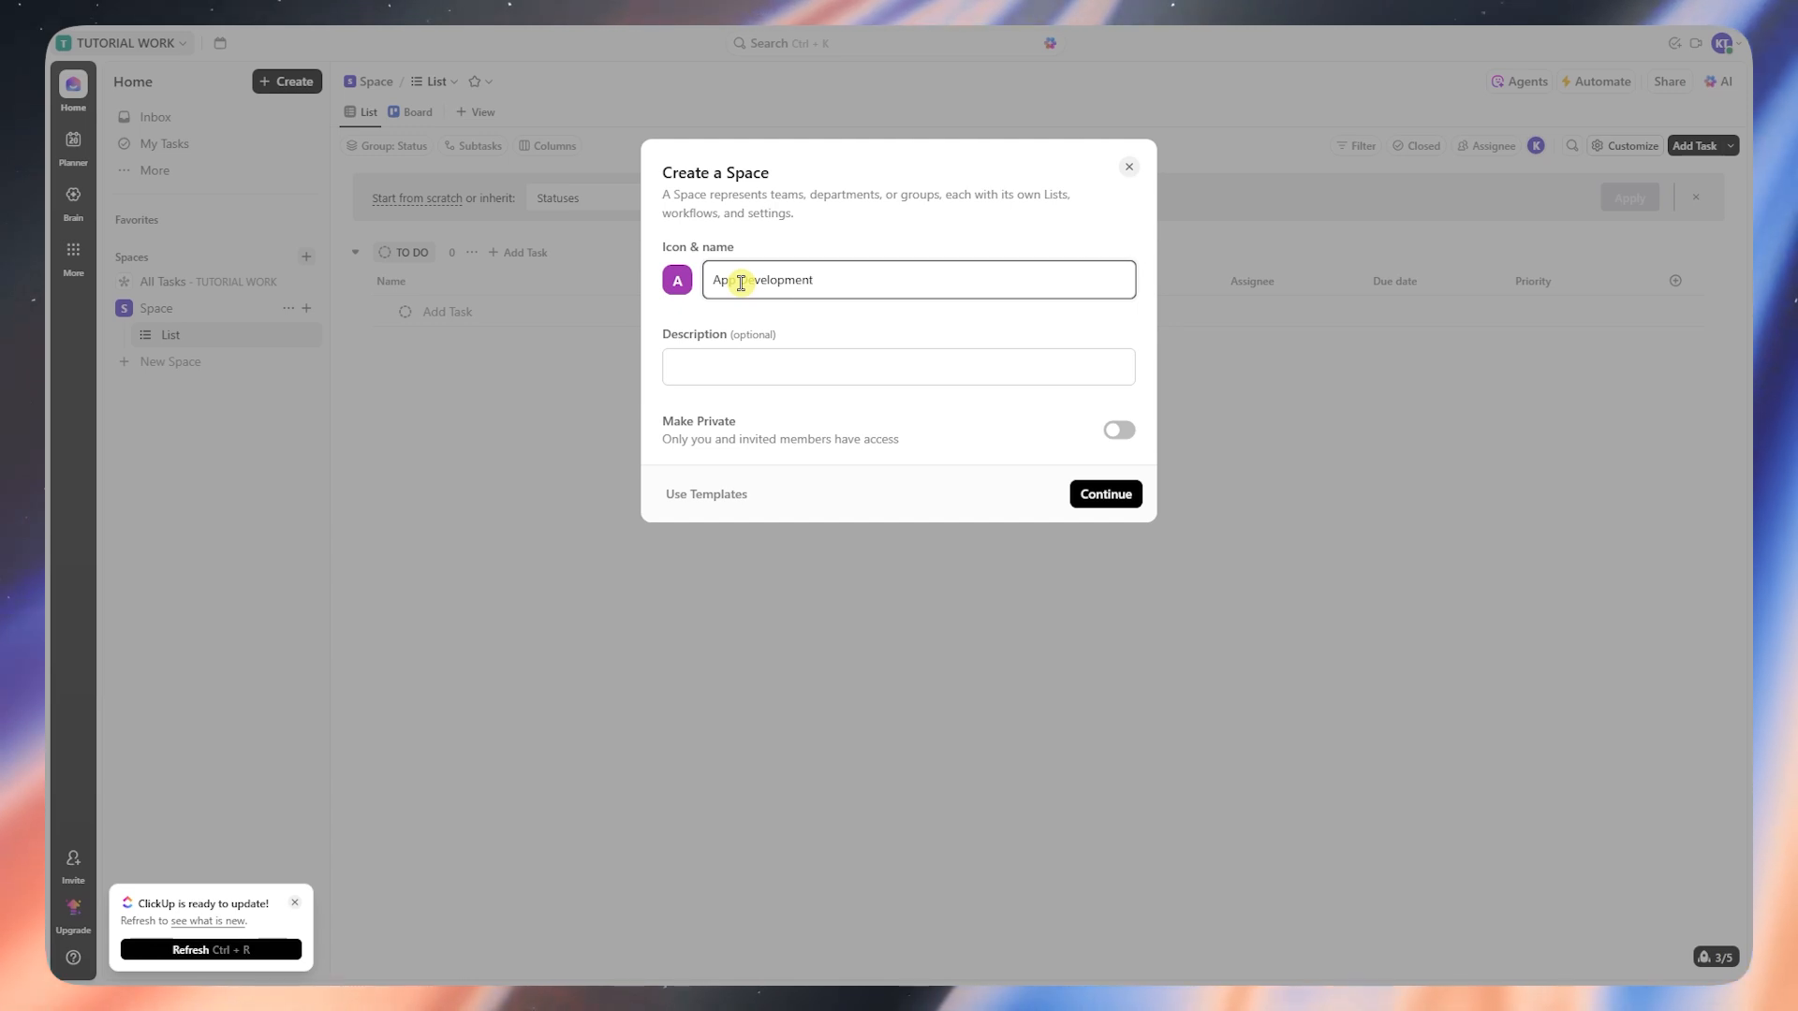
text(pp Development)
Enter the Space description "This is for the app development progress"
click(693, 364)
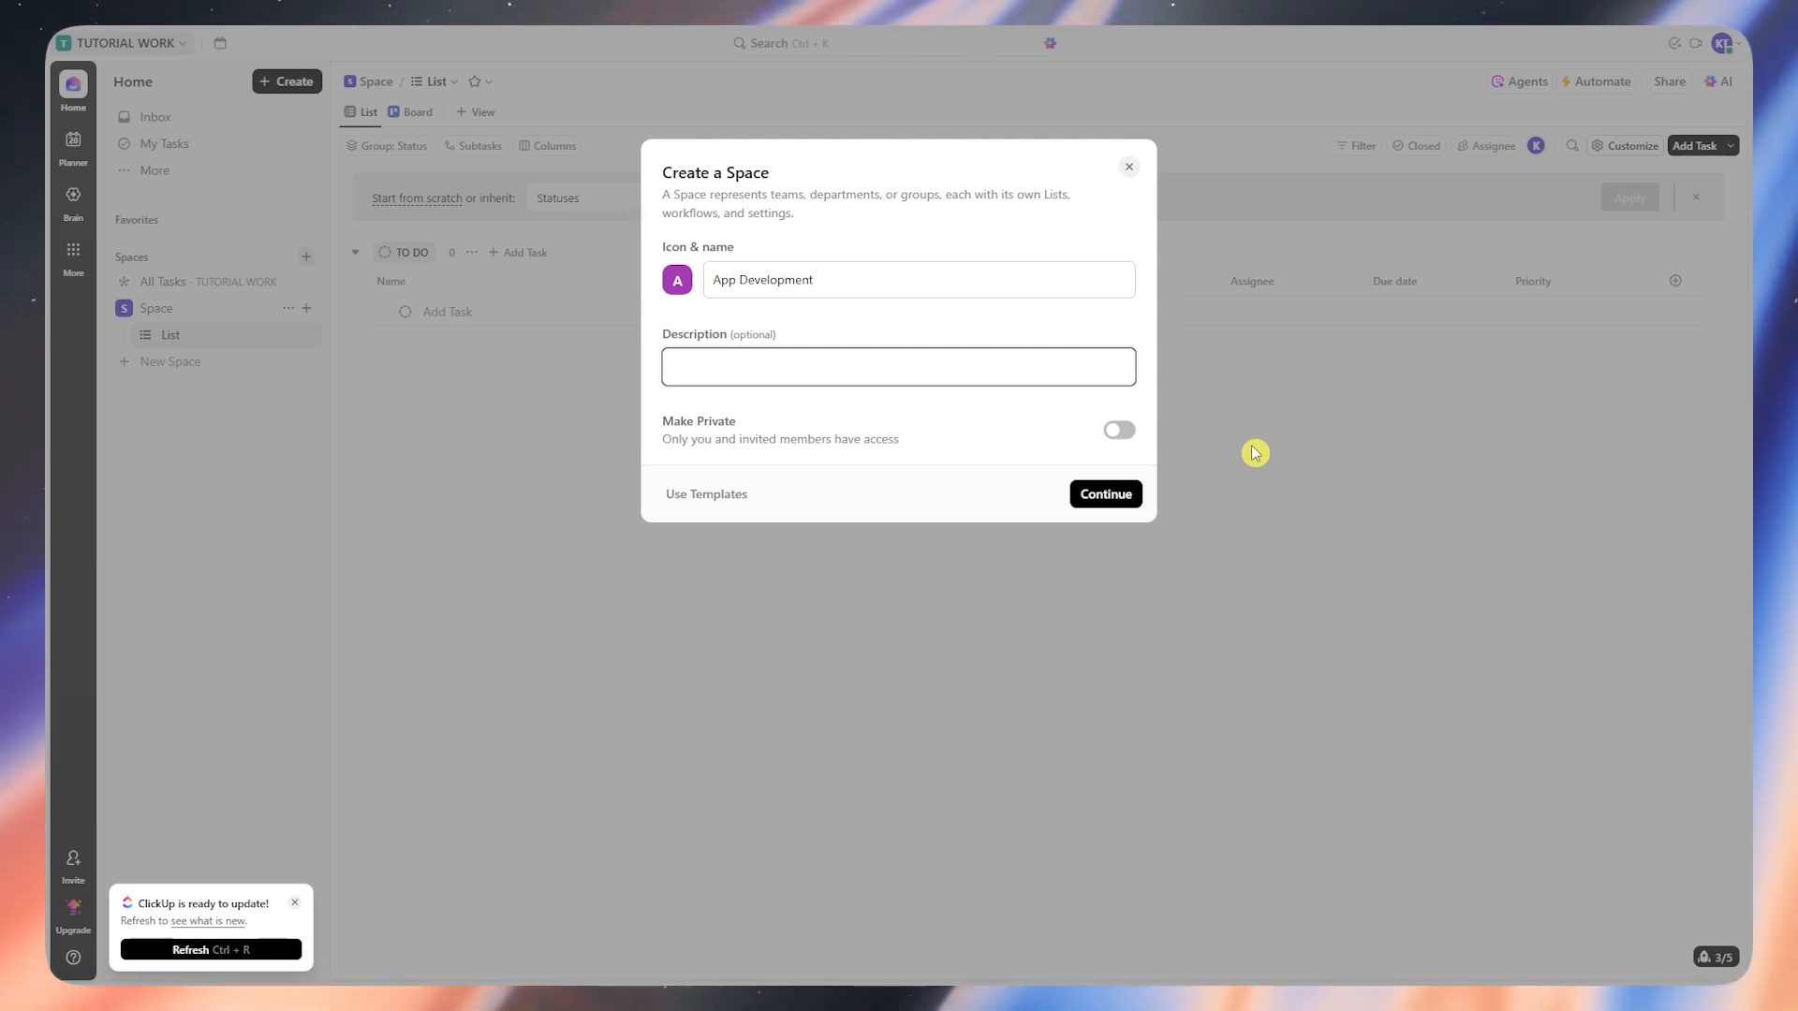
text(i)
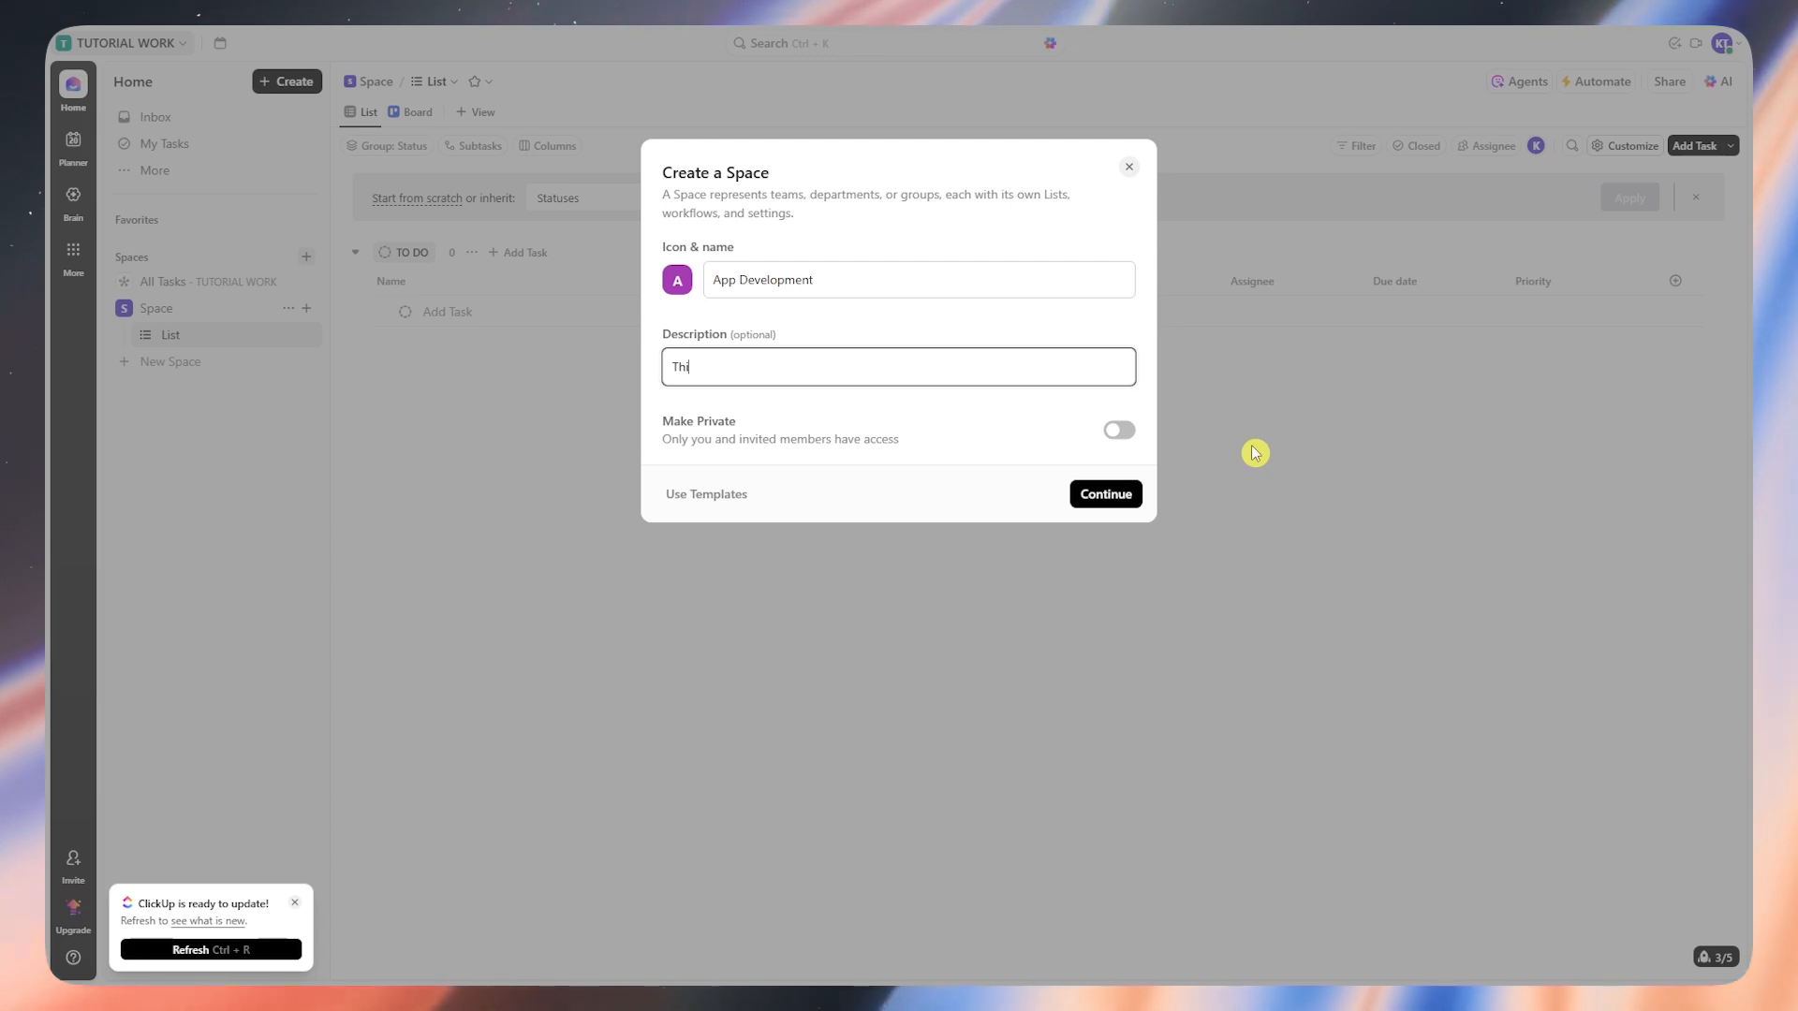
text(s if o)
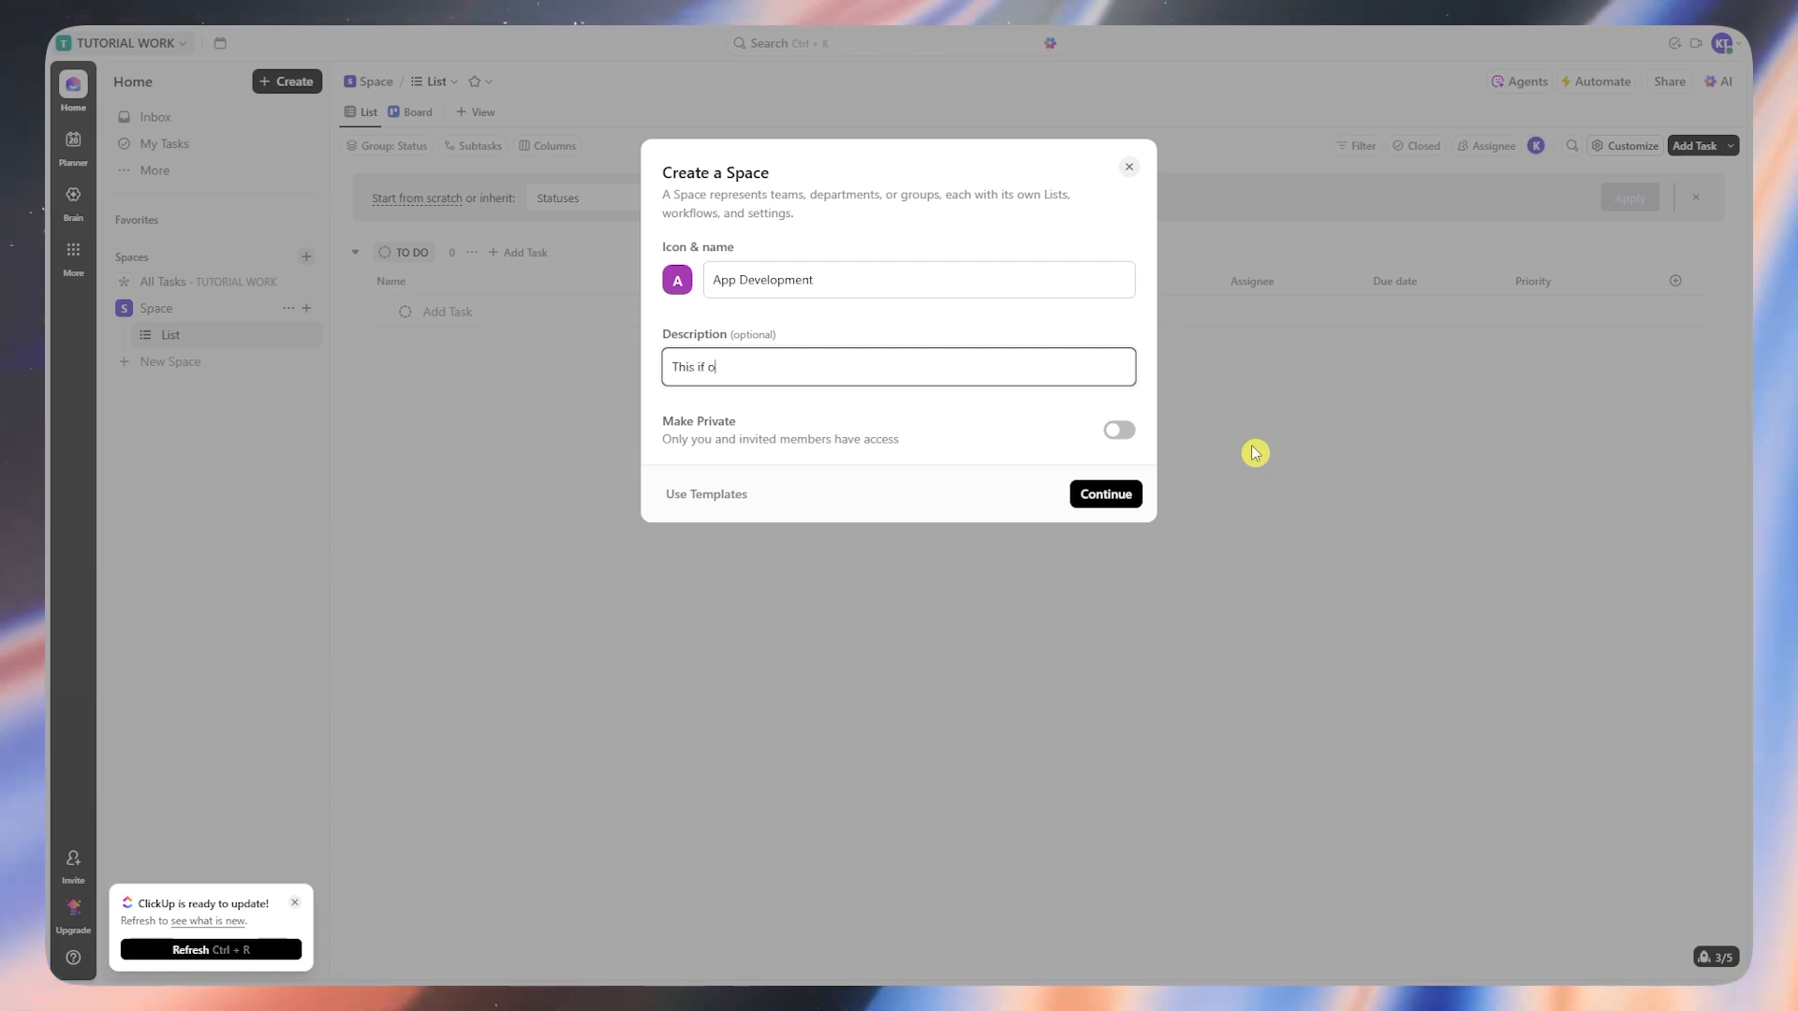
key(BackSpace)
key(BackSpace)
key(BackSpace)
key(BackSpace)
text(is f)
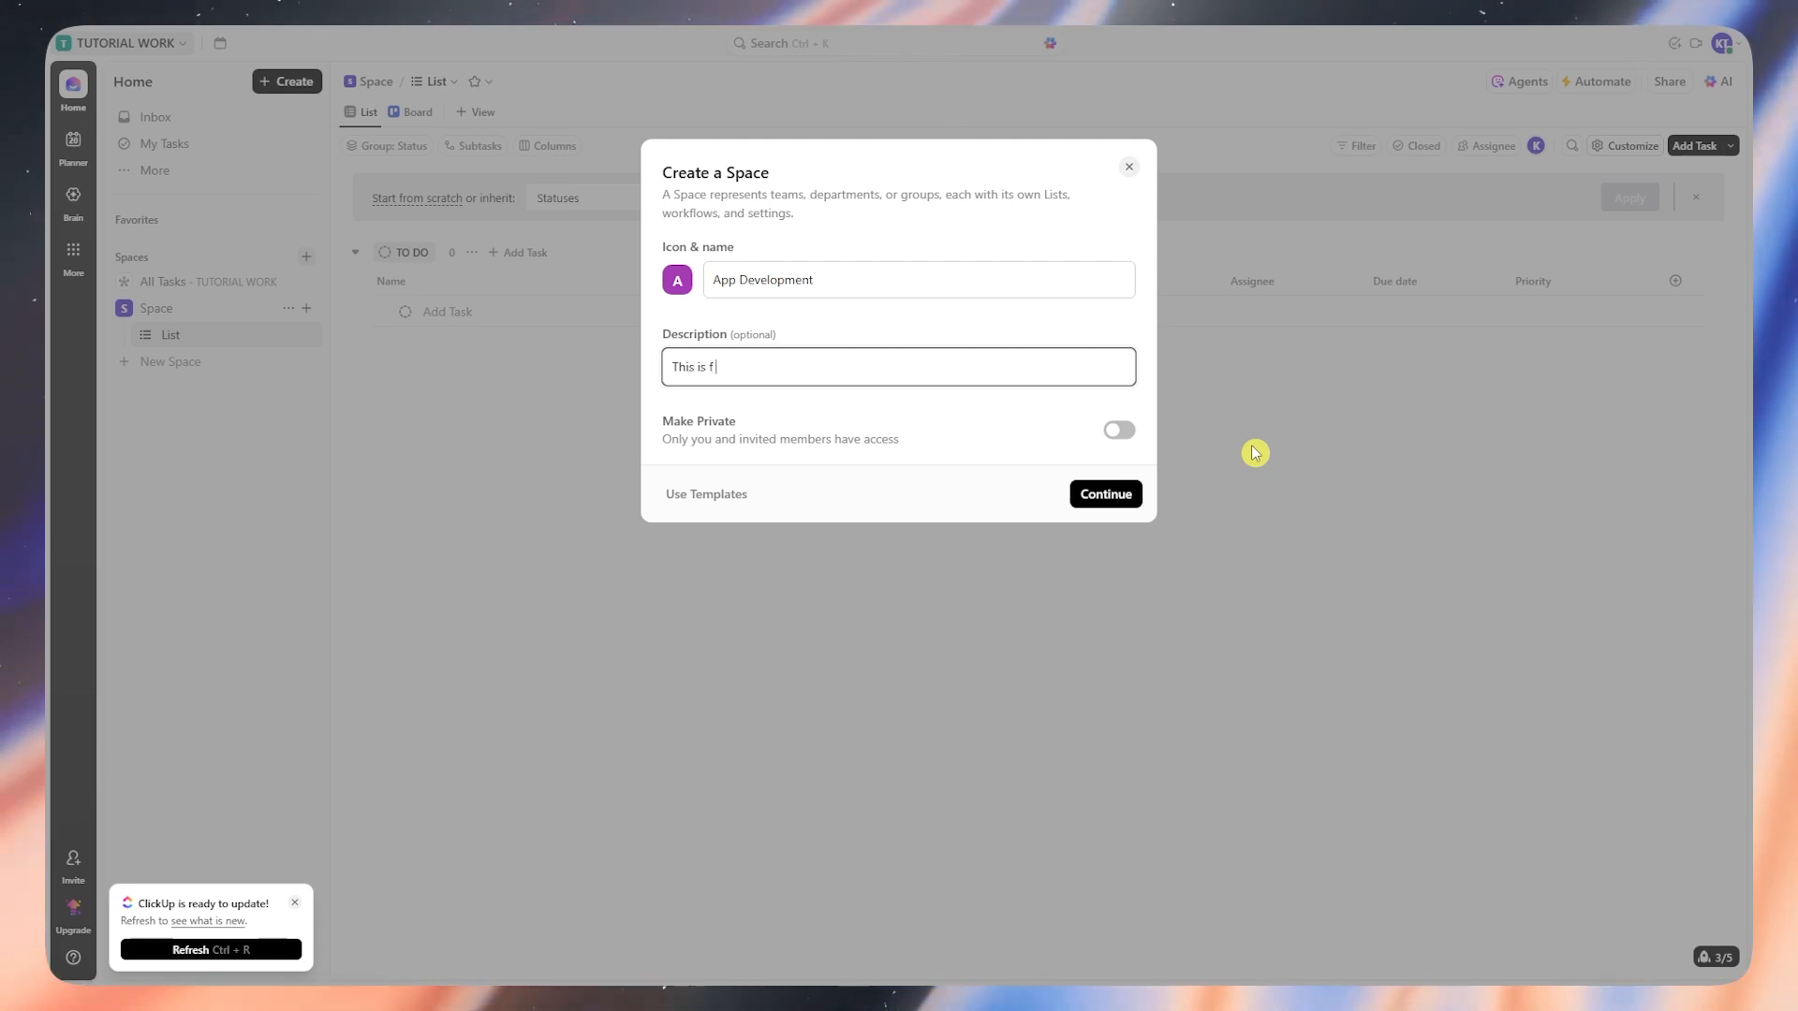
text(or the app deve)
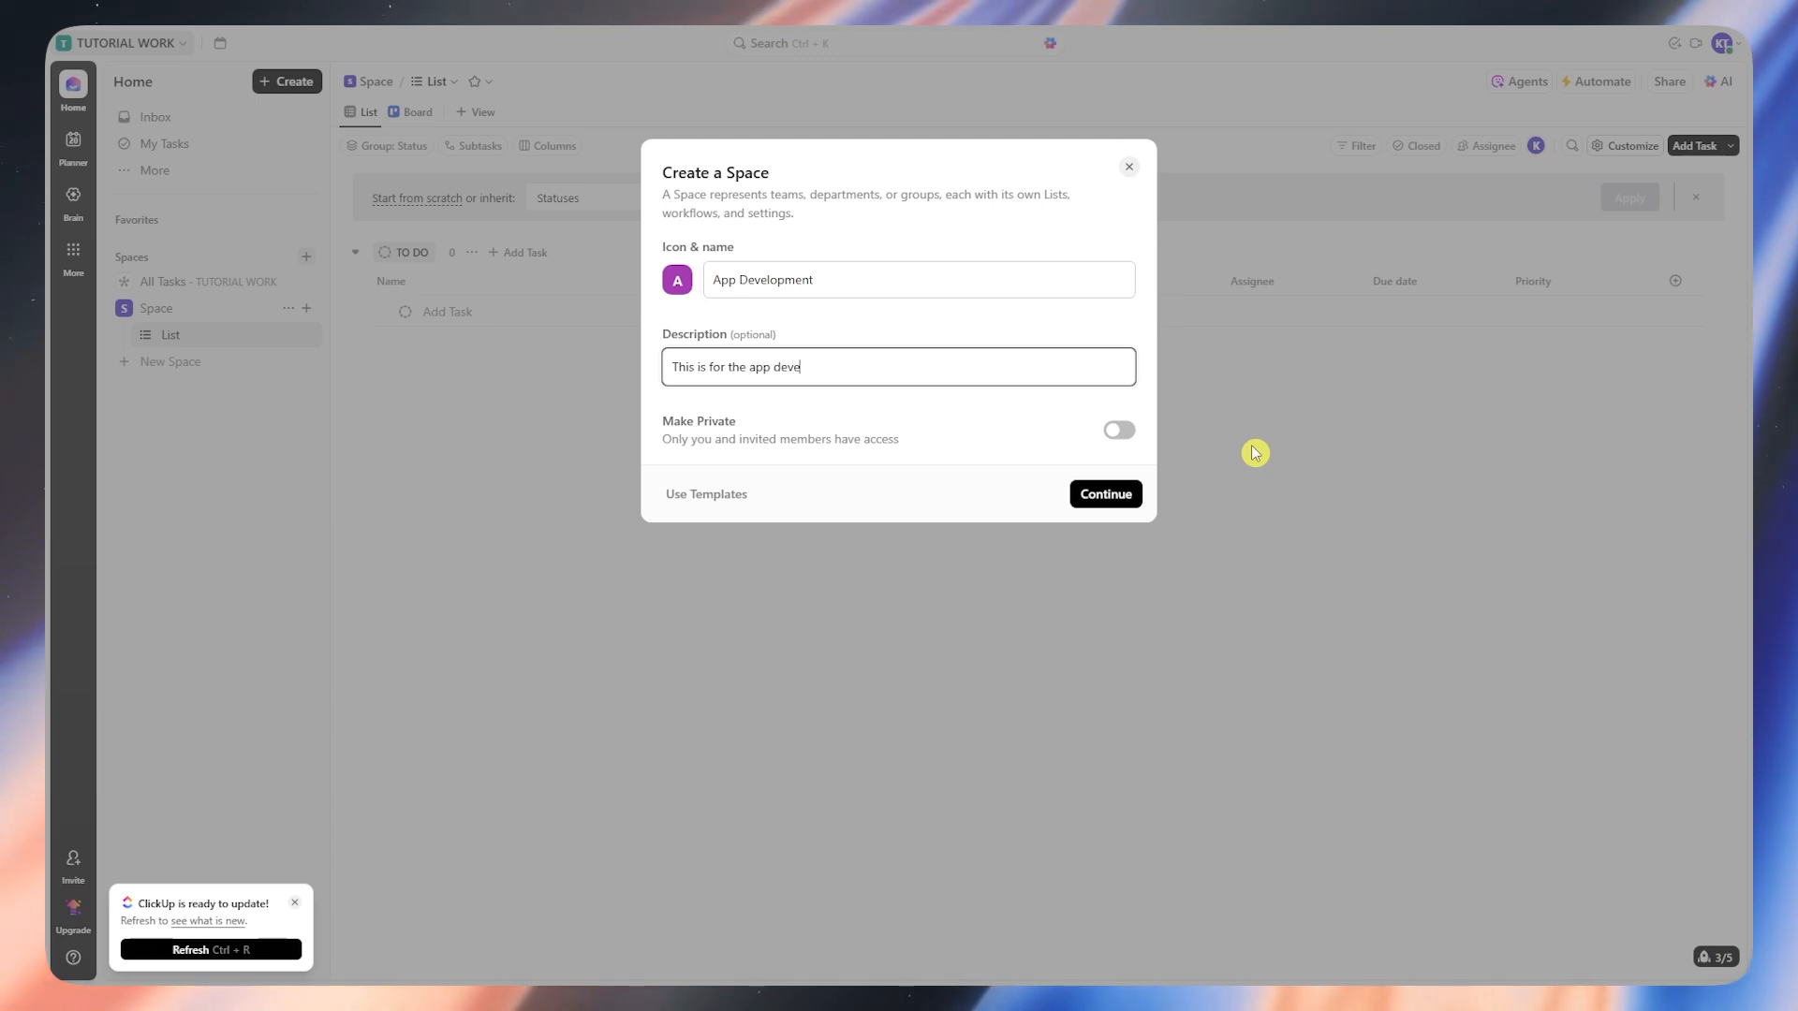
text(lopment)
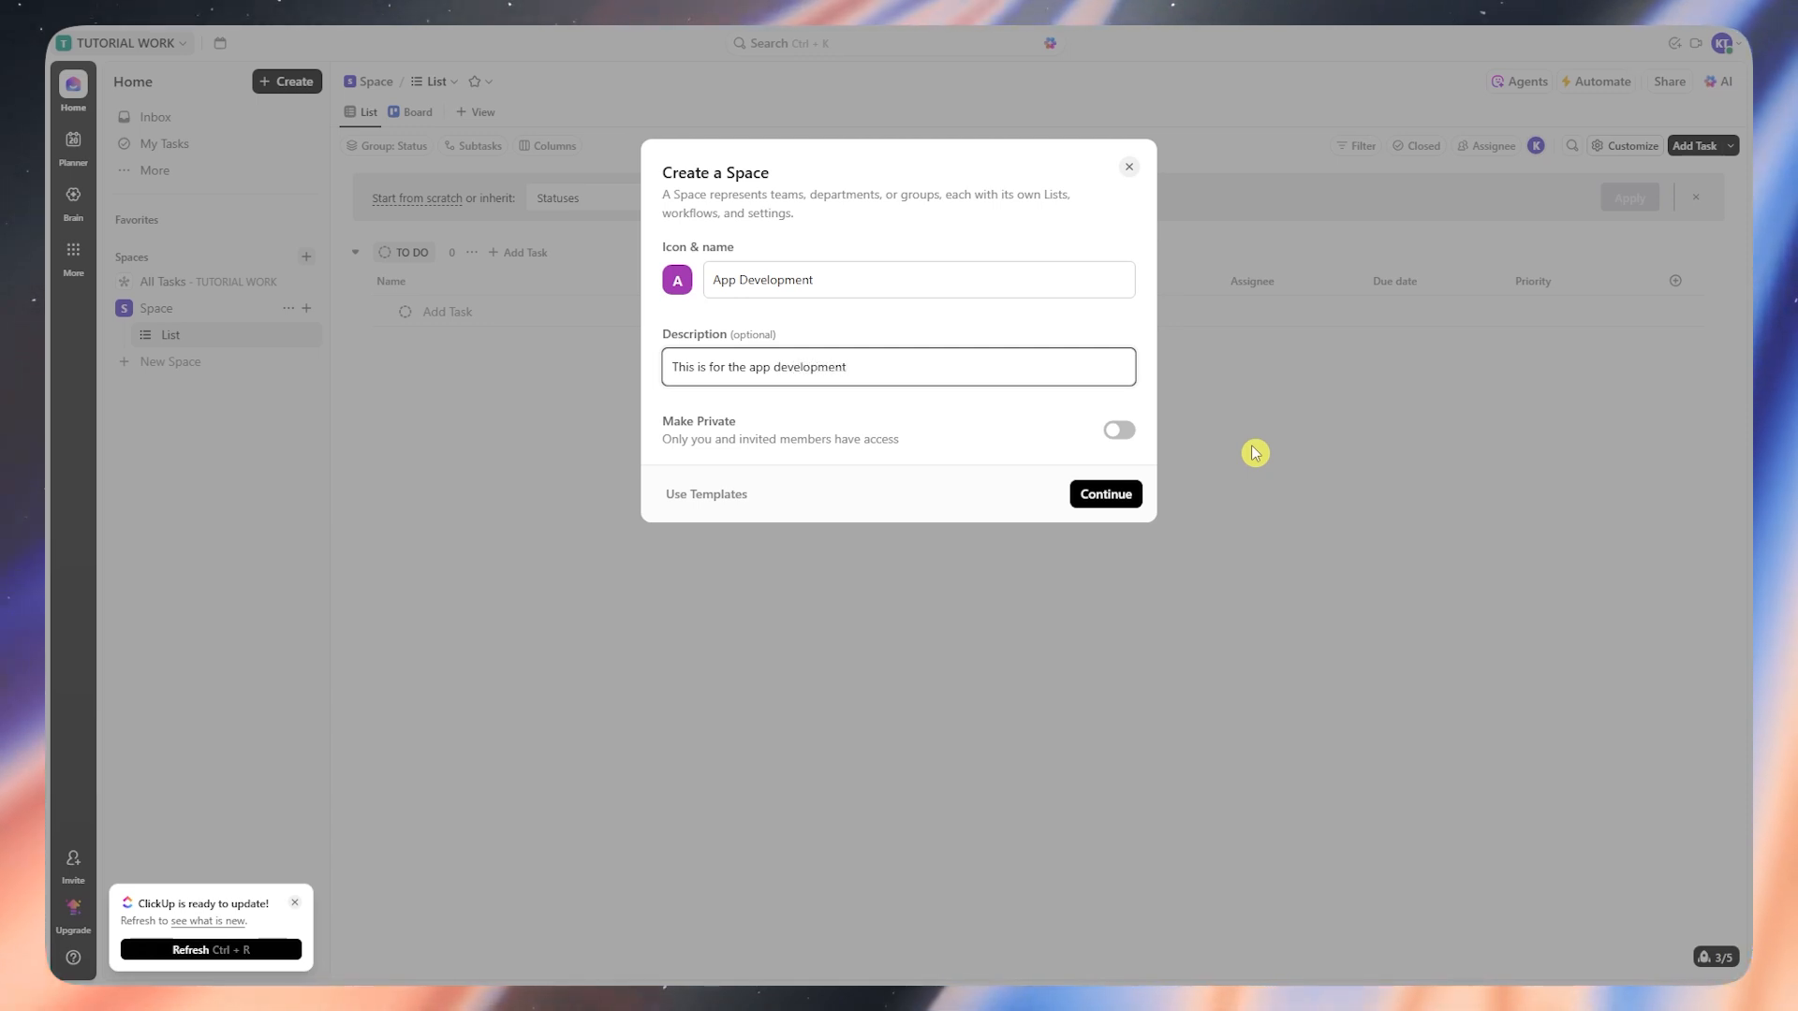
text( progress)
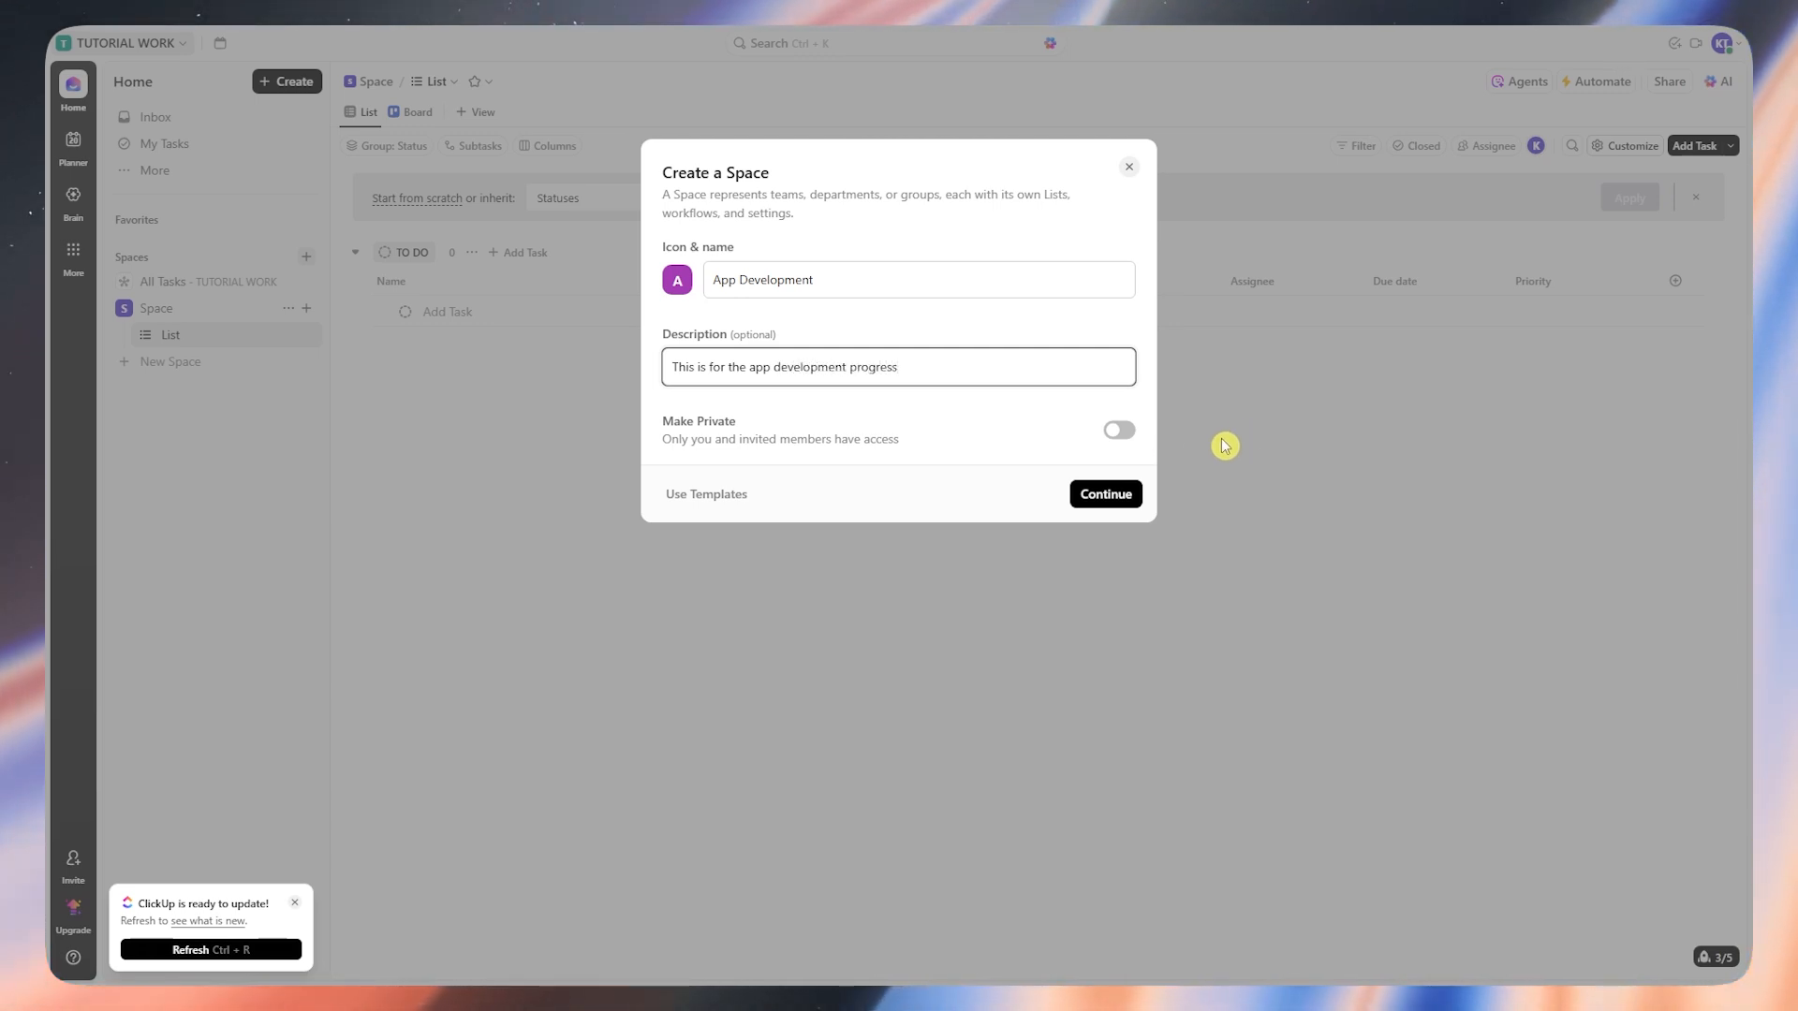
Make the Space private, keep it shared only with yourself, and continue to the workflow definition
click(1116, 430)
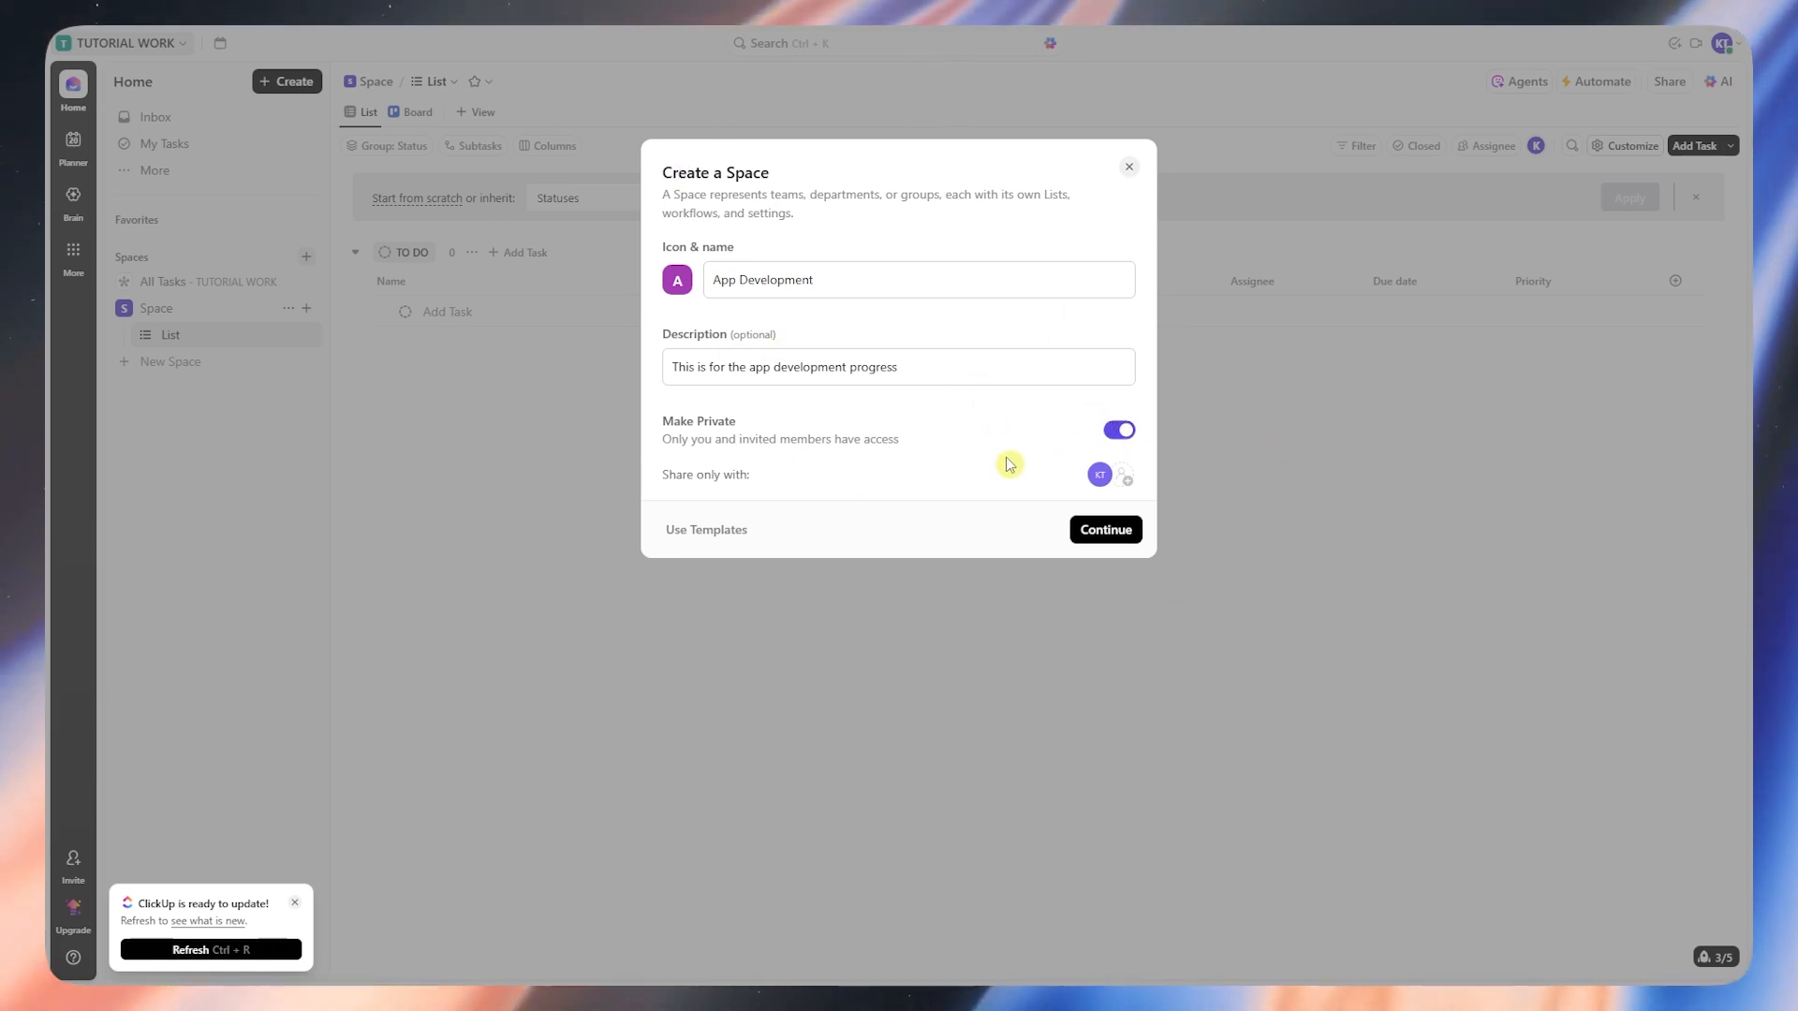
click(1125, 478)
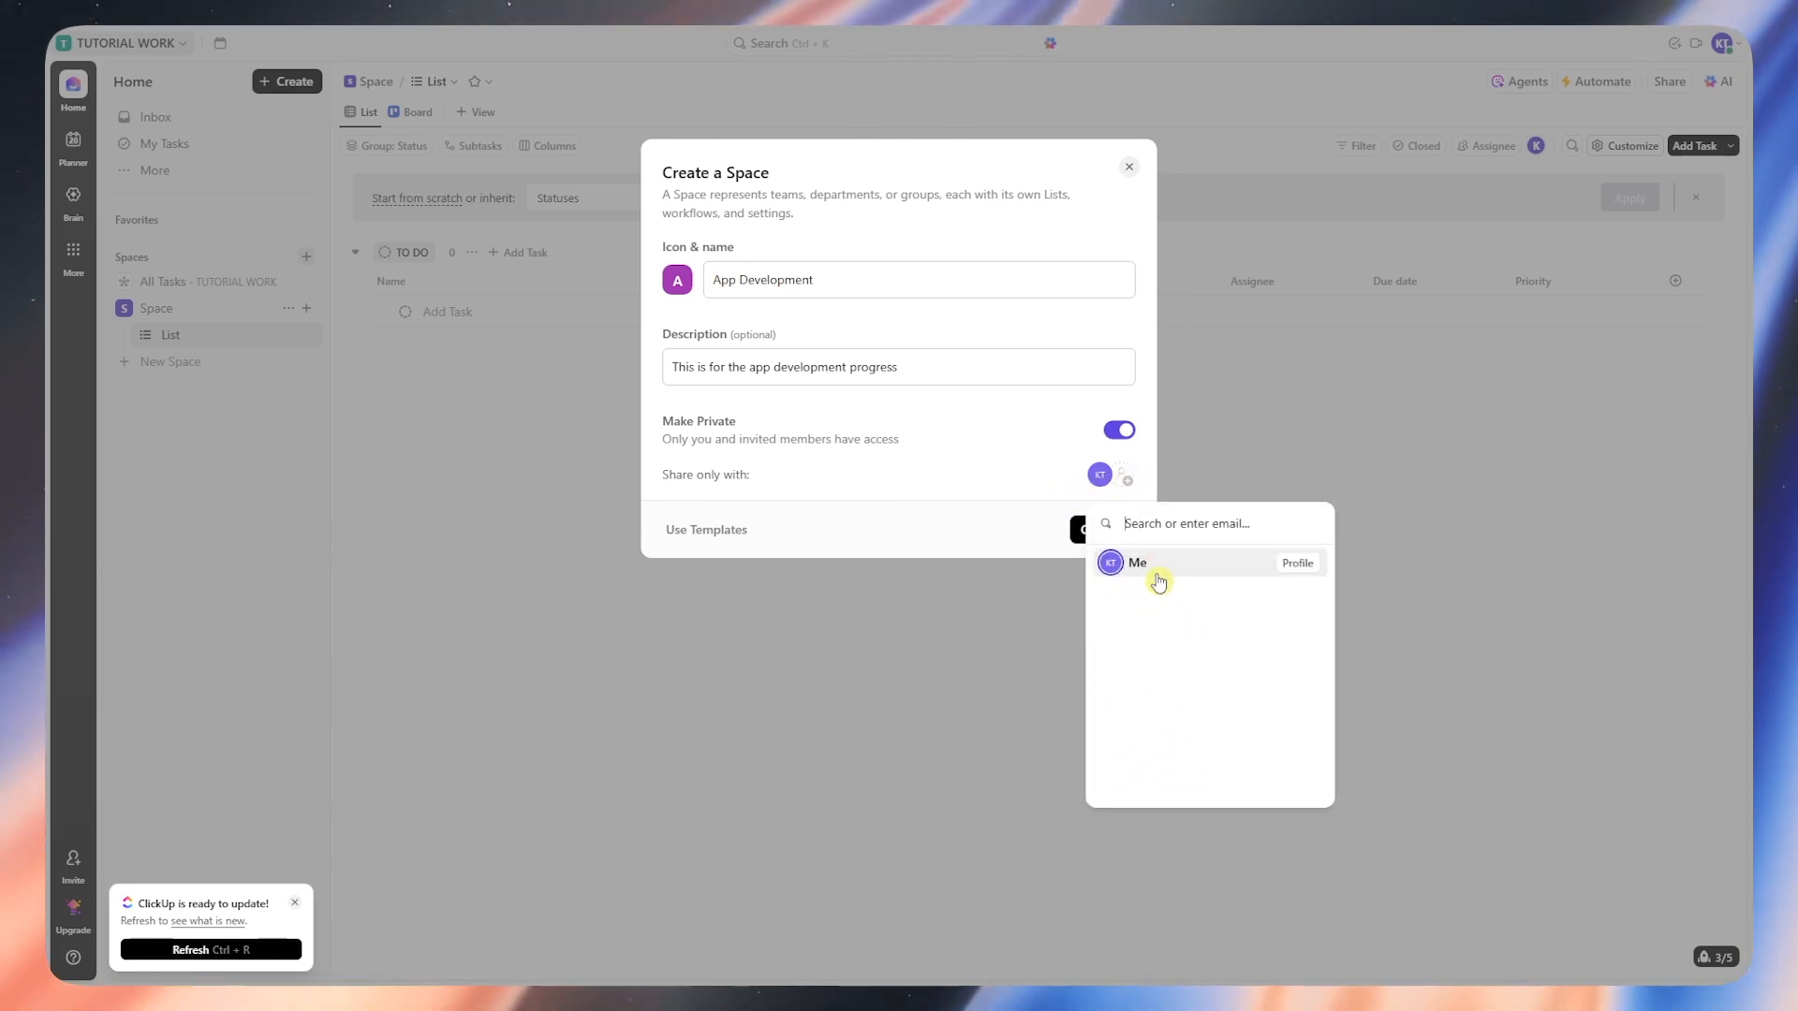
click(946, 521)
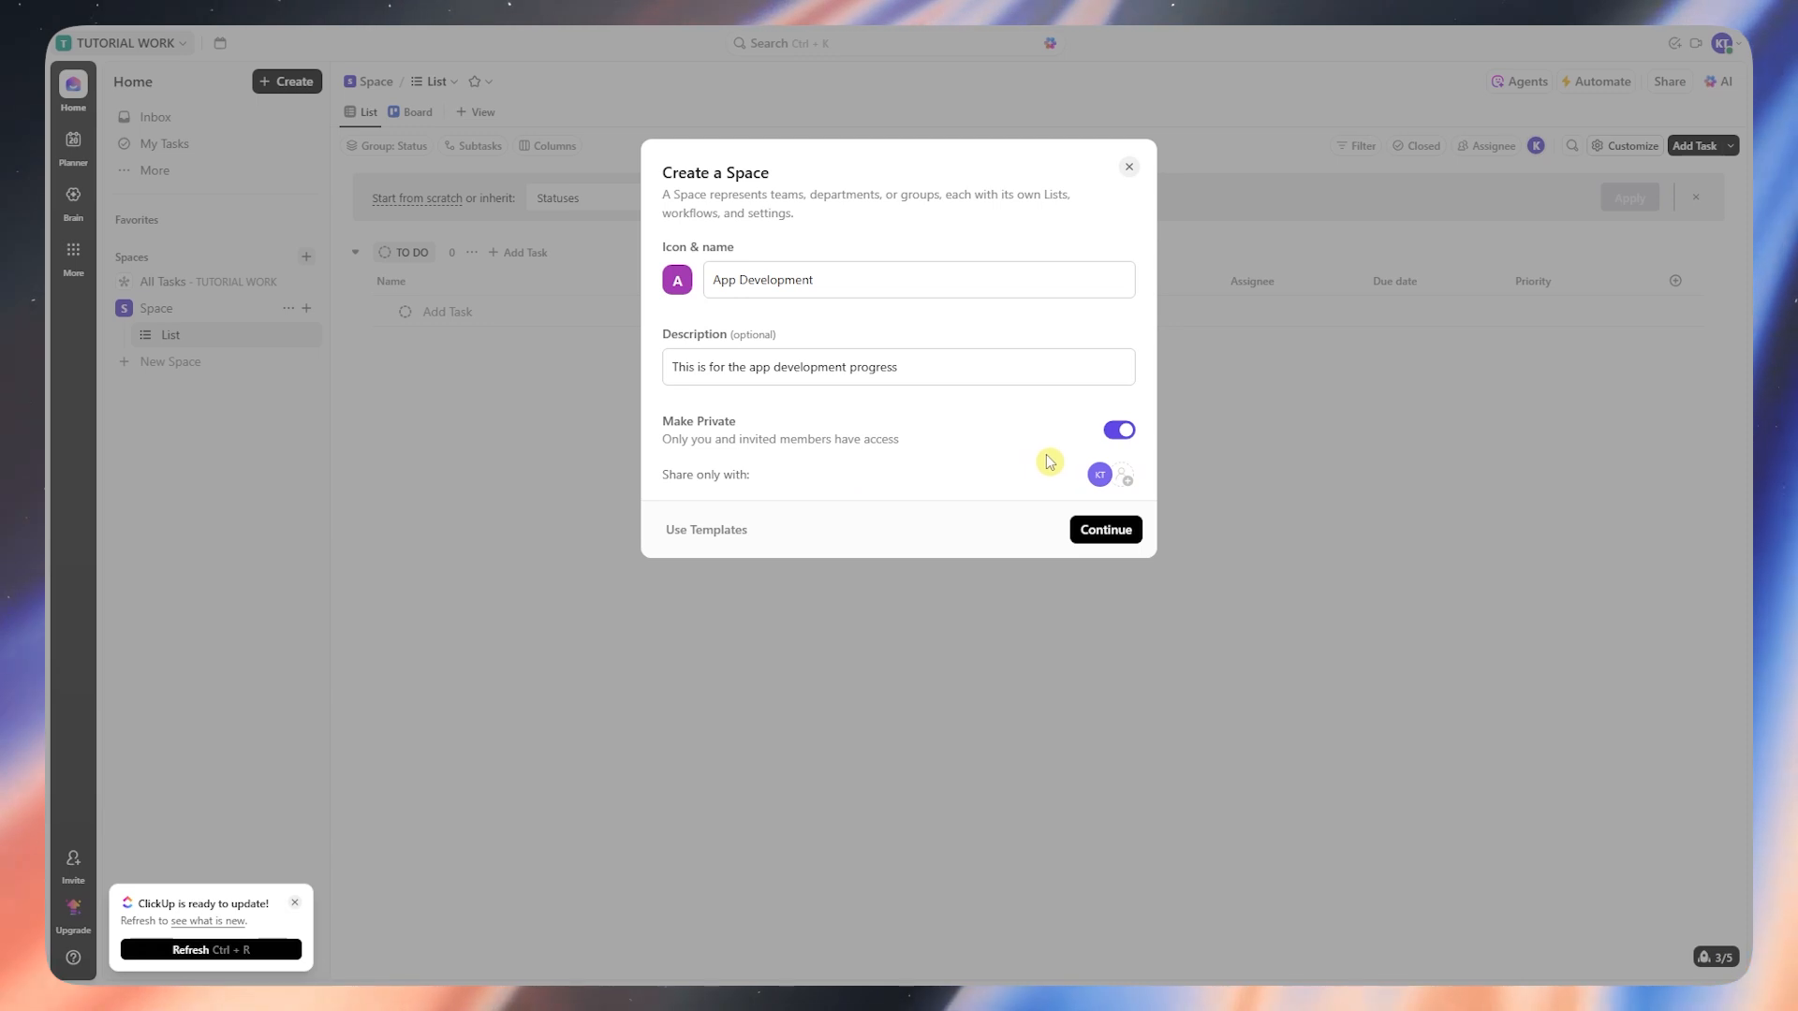
click(1093, 529)
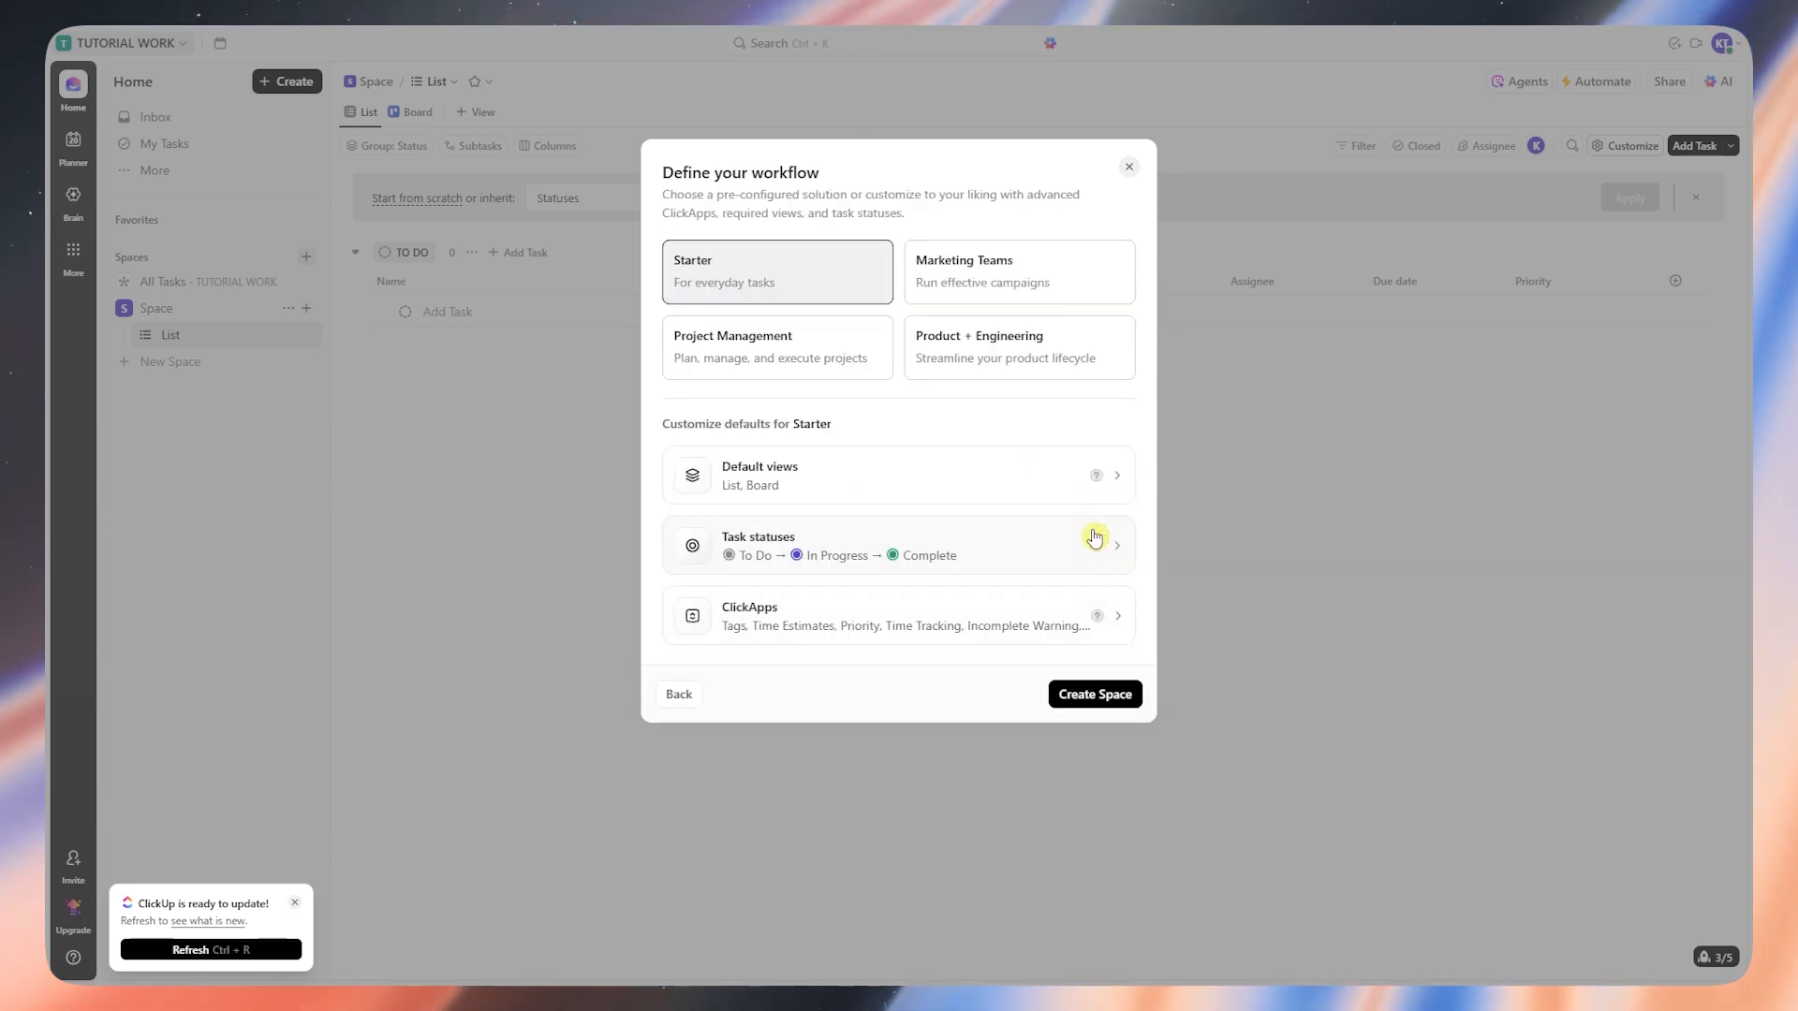
Choose the Project Management workflow with its default settings and create the Space
drag(683, 174, 855, 176)
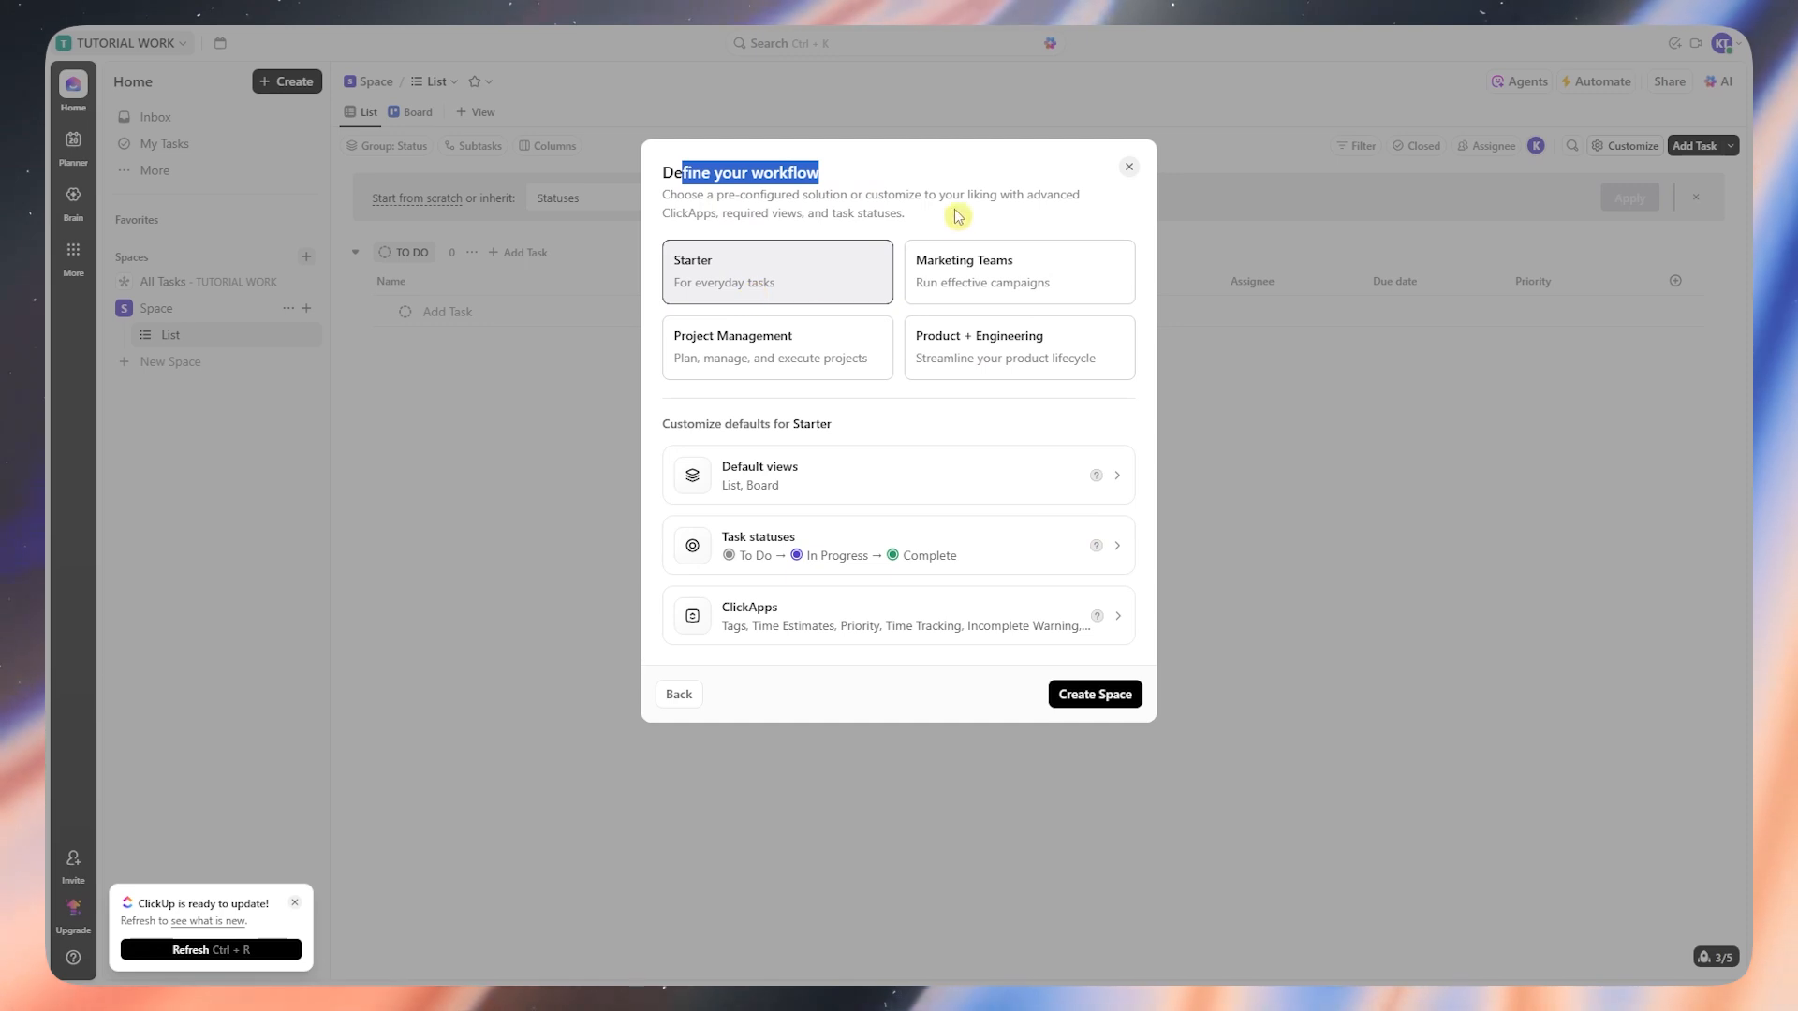
click(815, 300)
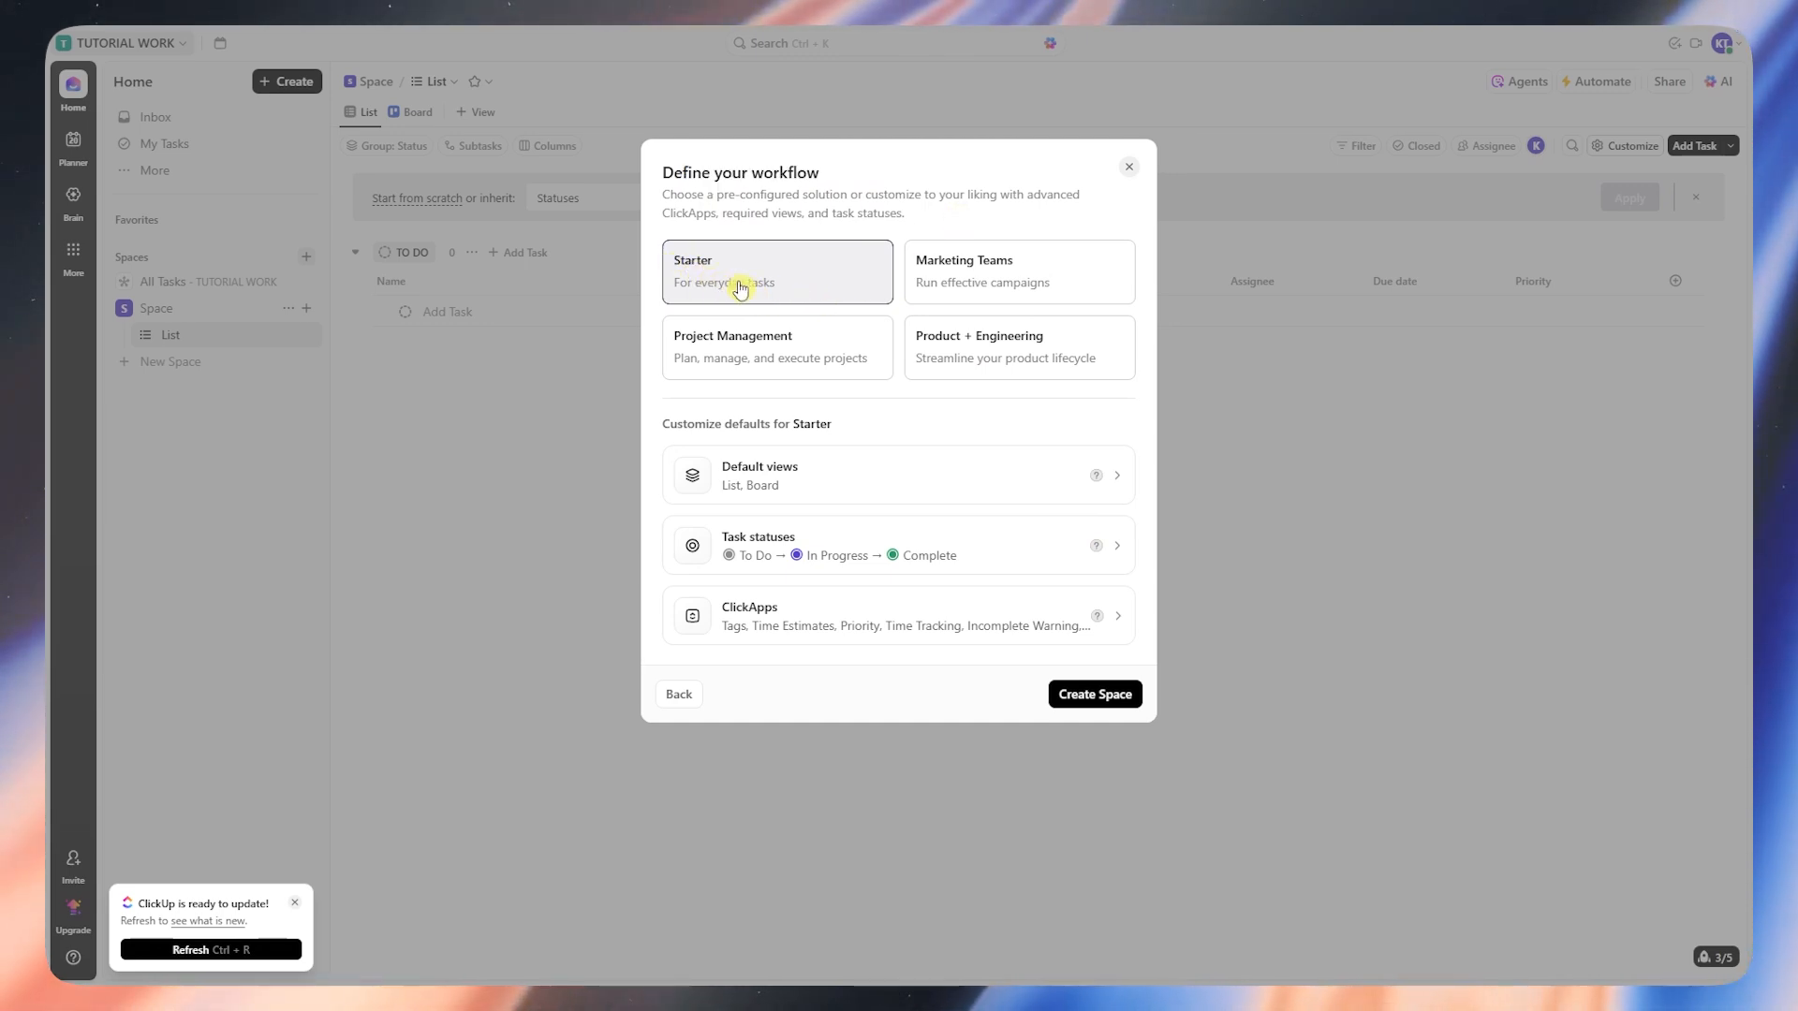
click(955, 292)
click(754, 356)
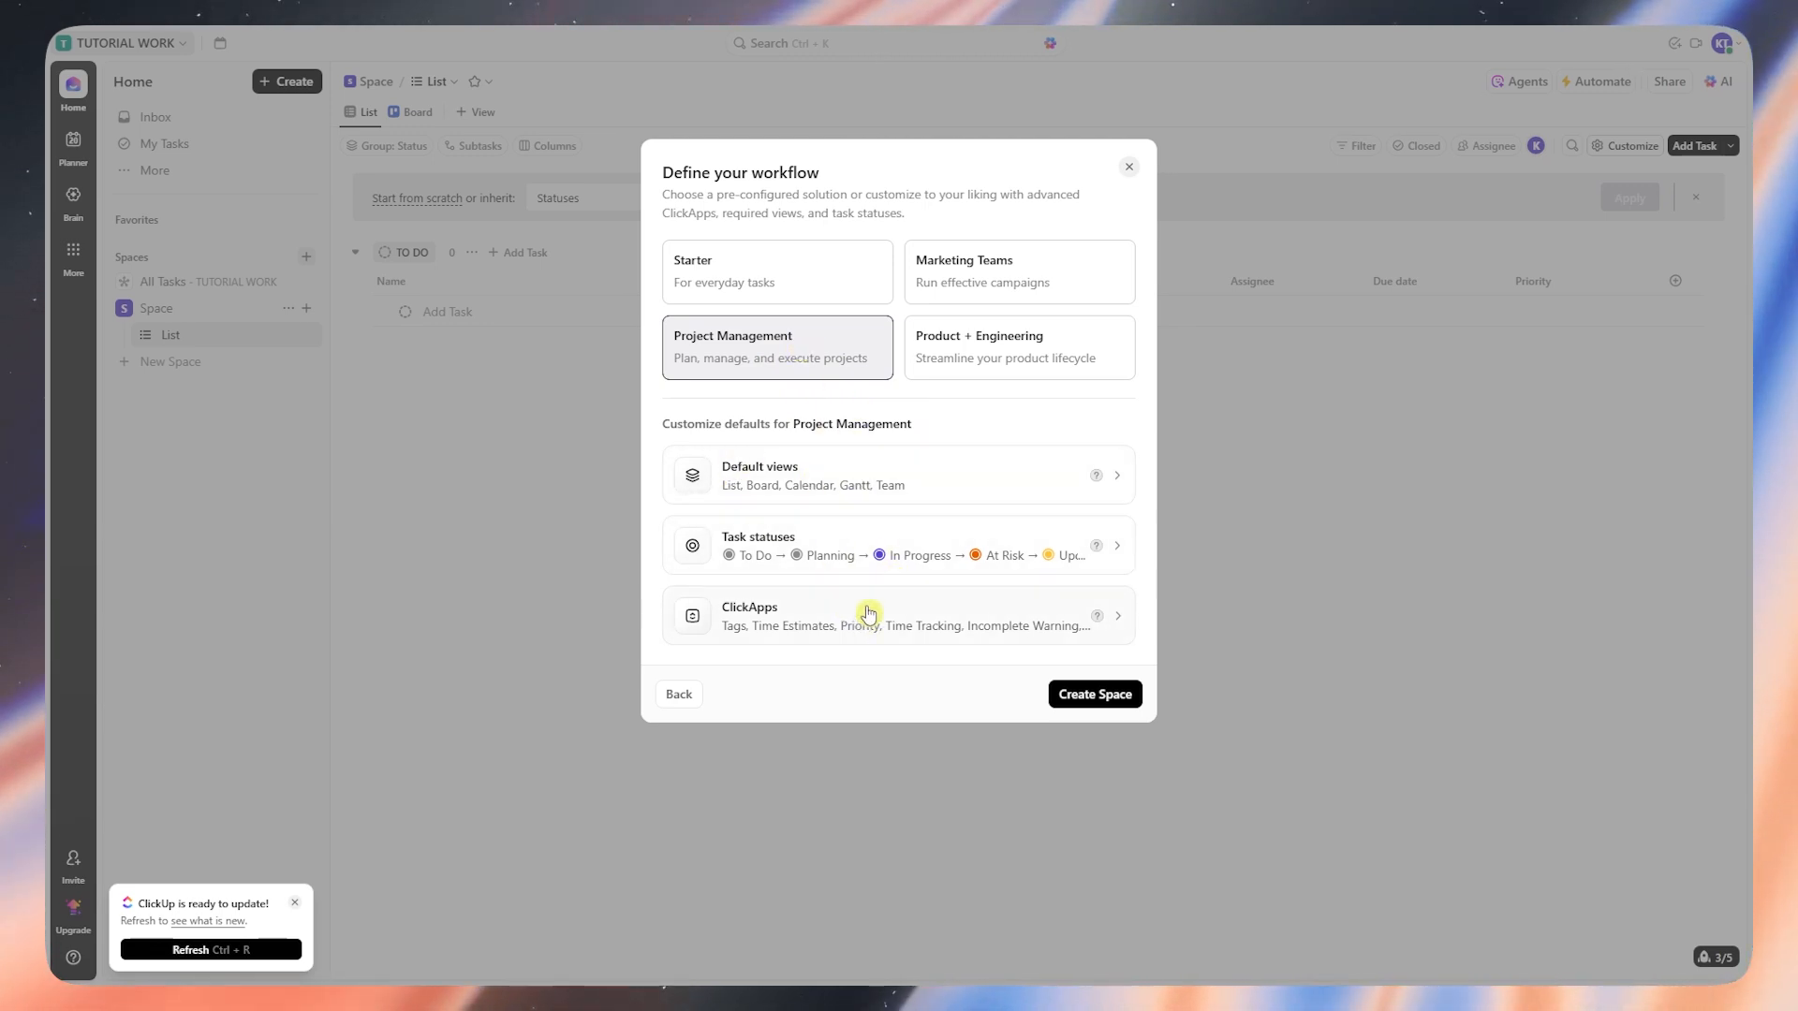
drag(802, 430, 930, 436)
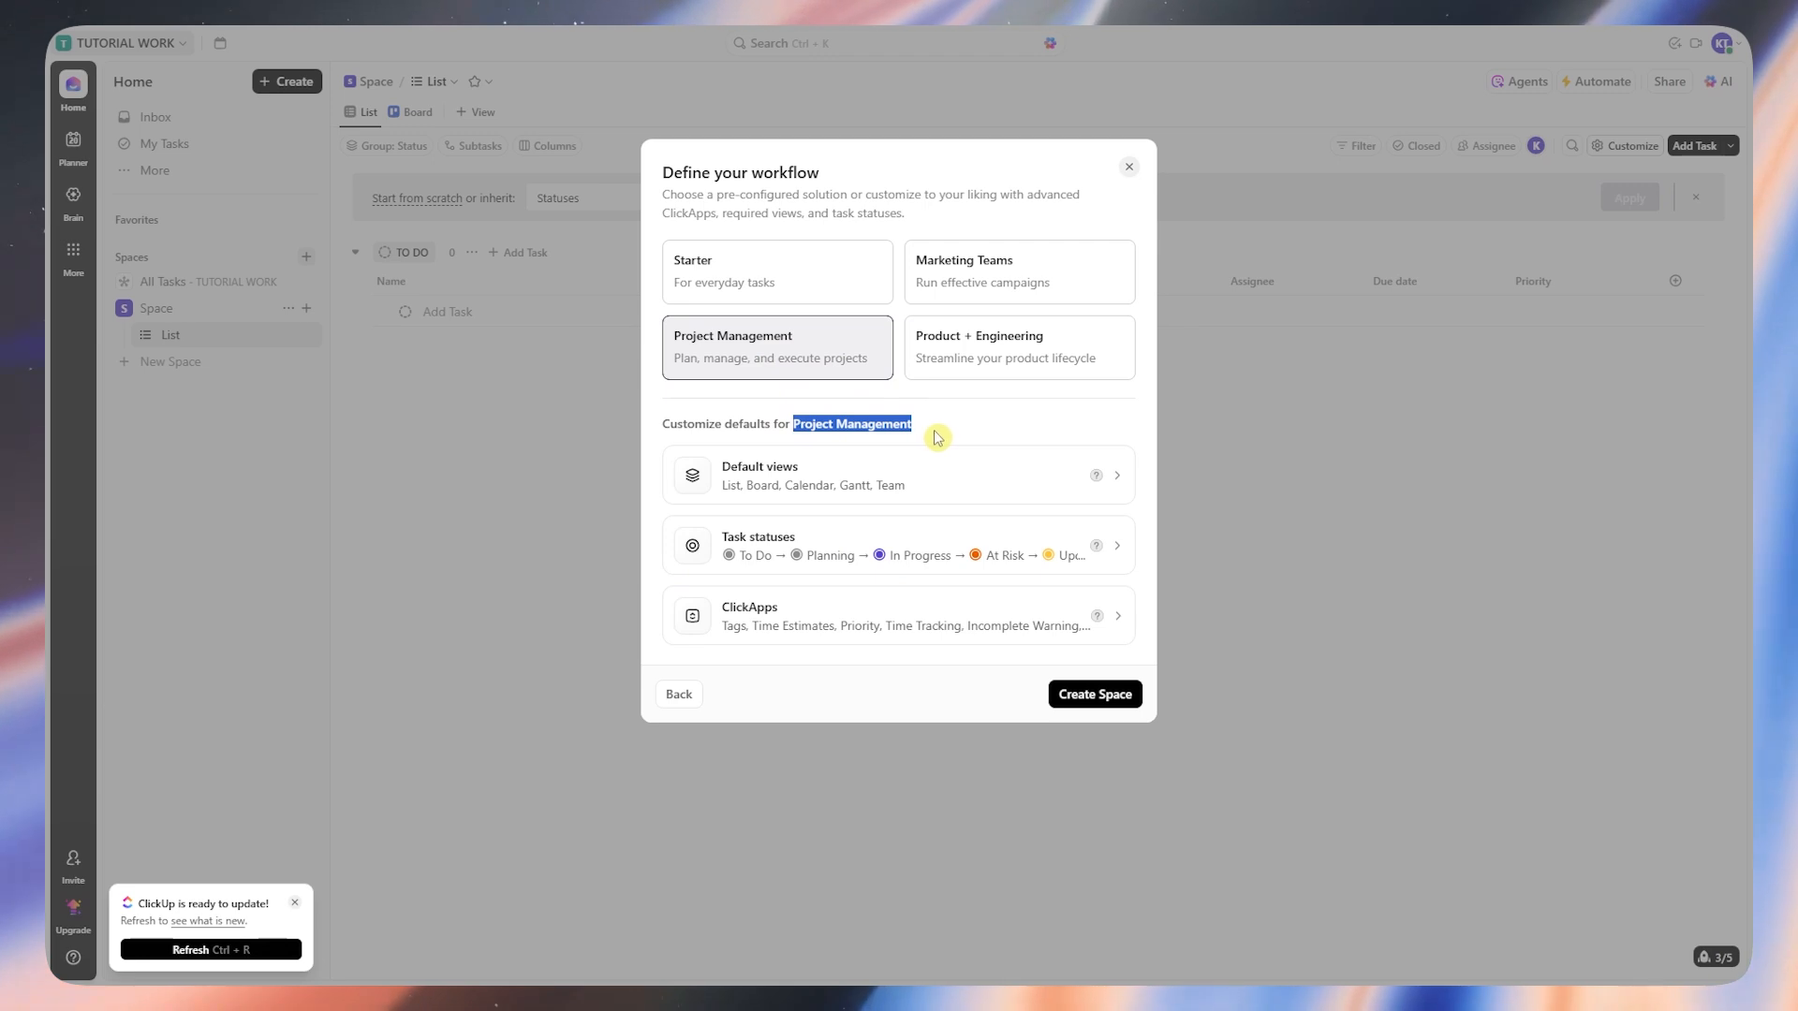
click(937, 437)
click(1091, 695)
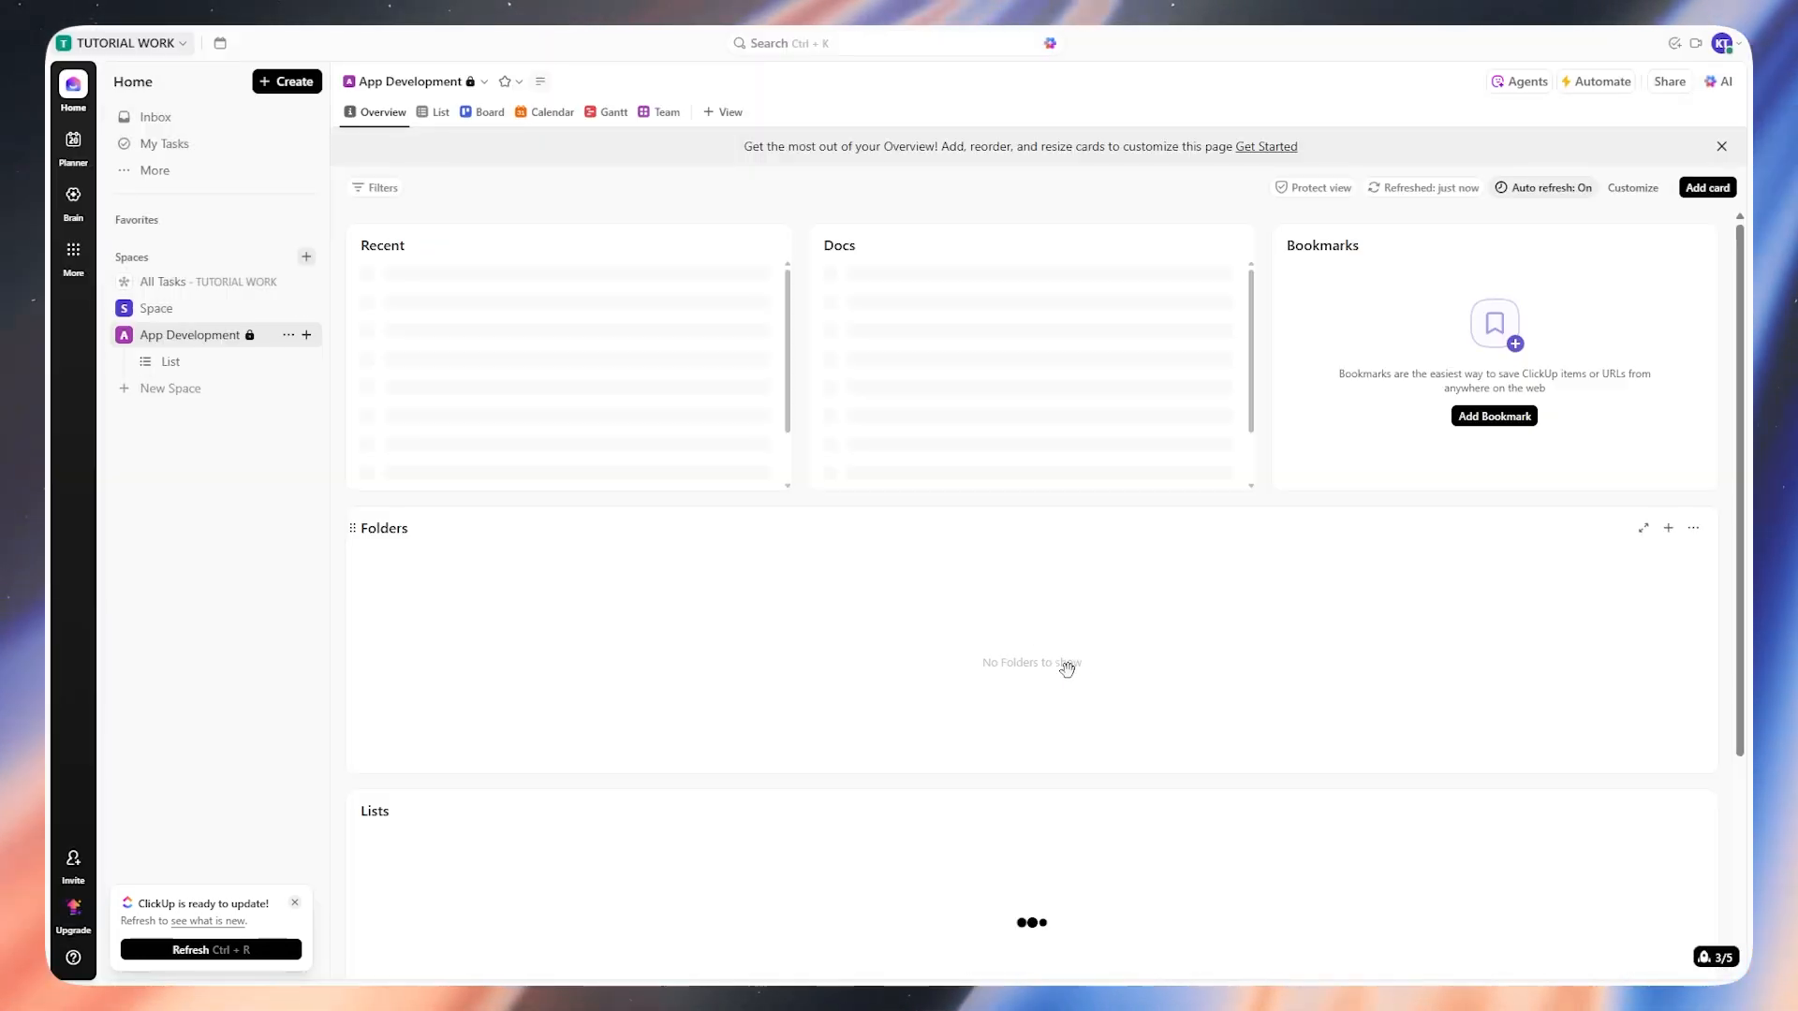
Add a red PENDING TASKS status to the App Development list, applying it to that list only
click(185, 362)
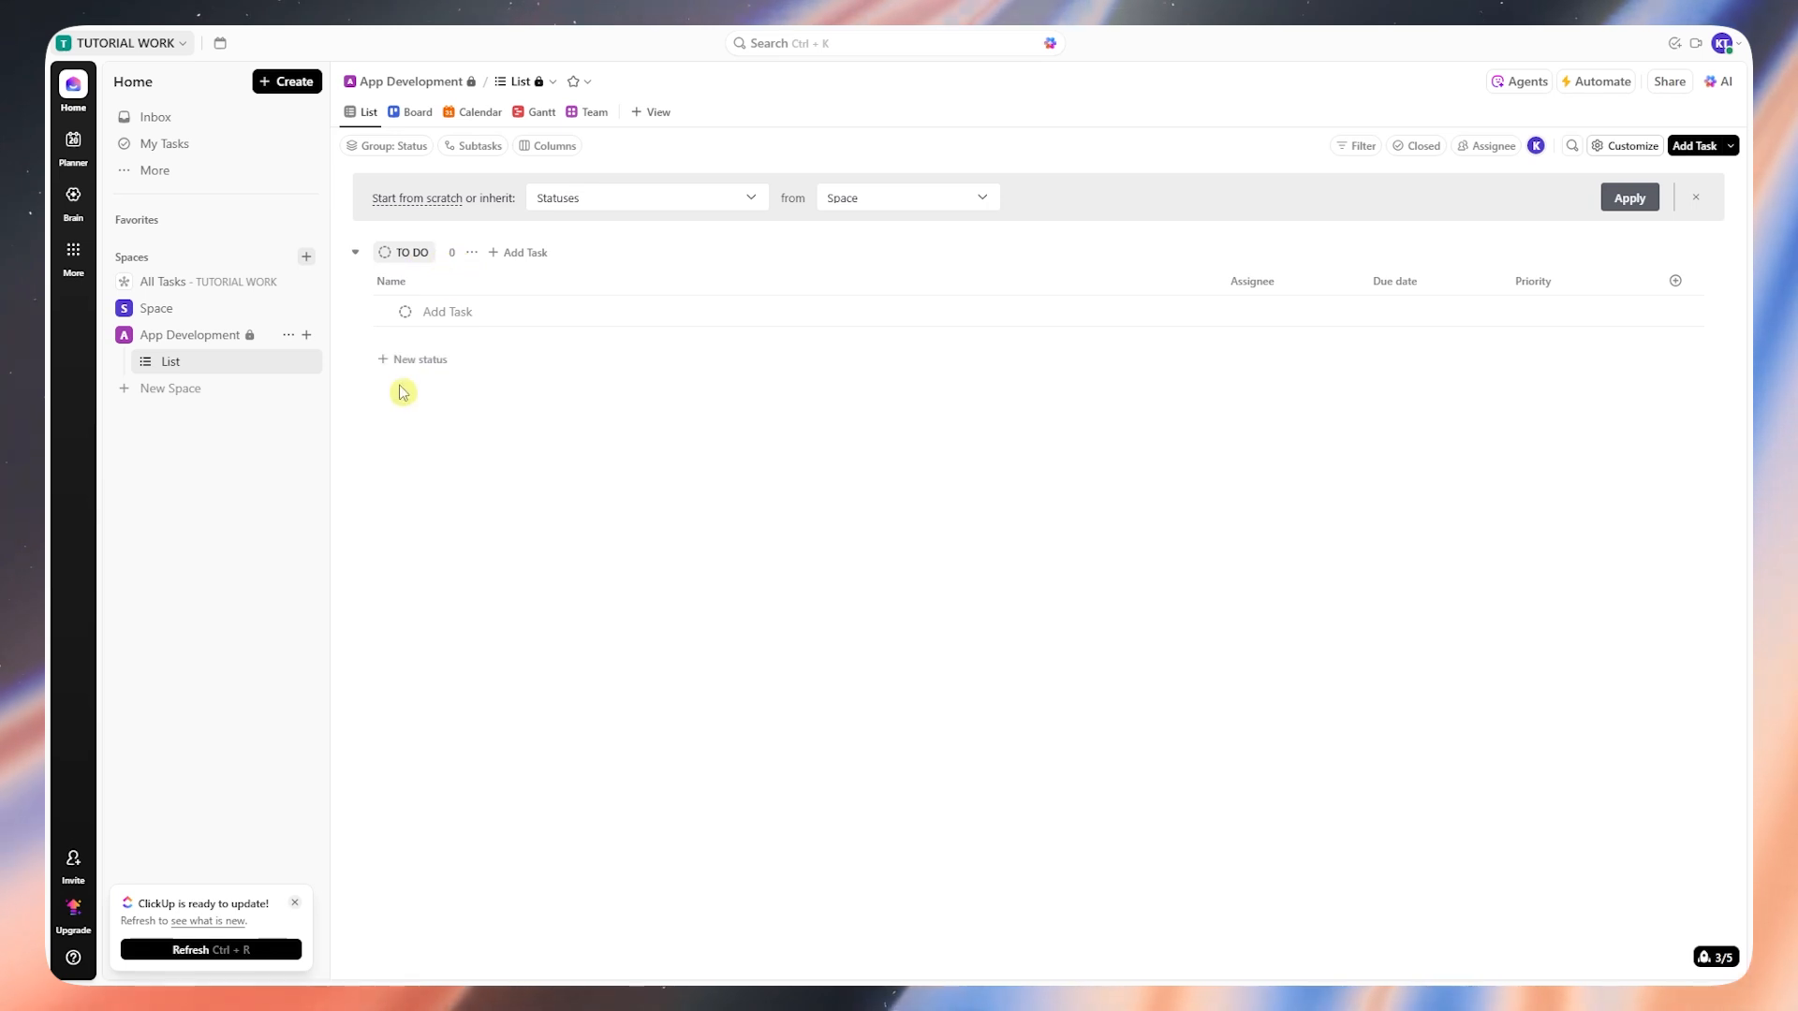
click(418, 360)
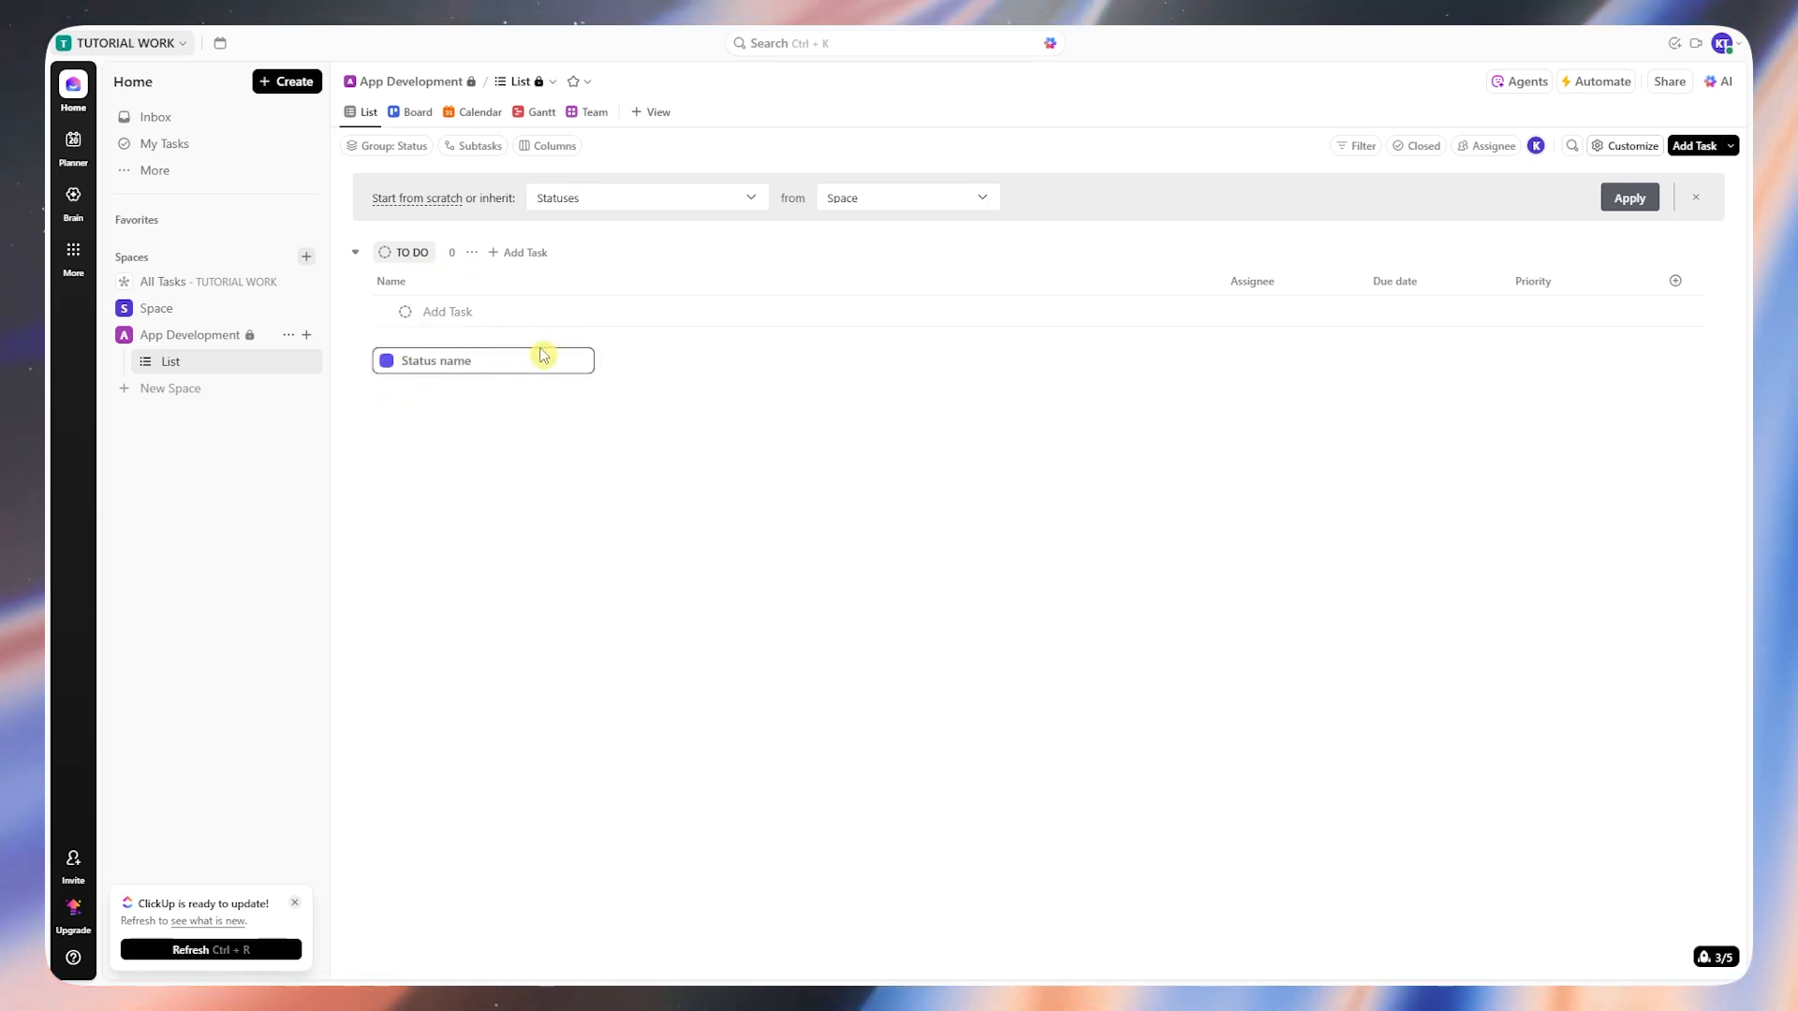
text(PENDING TASKS)
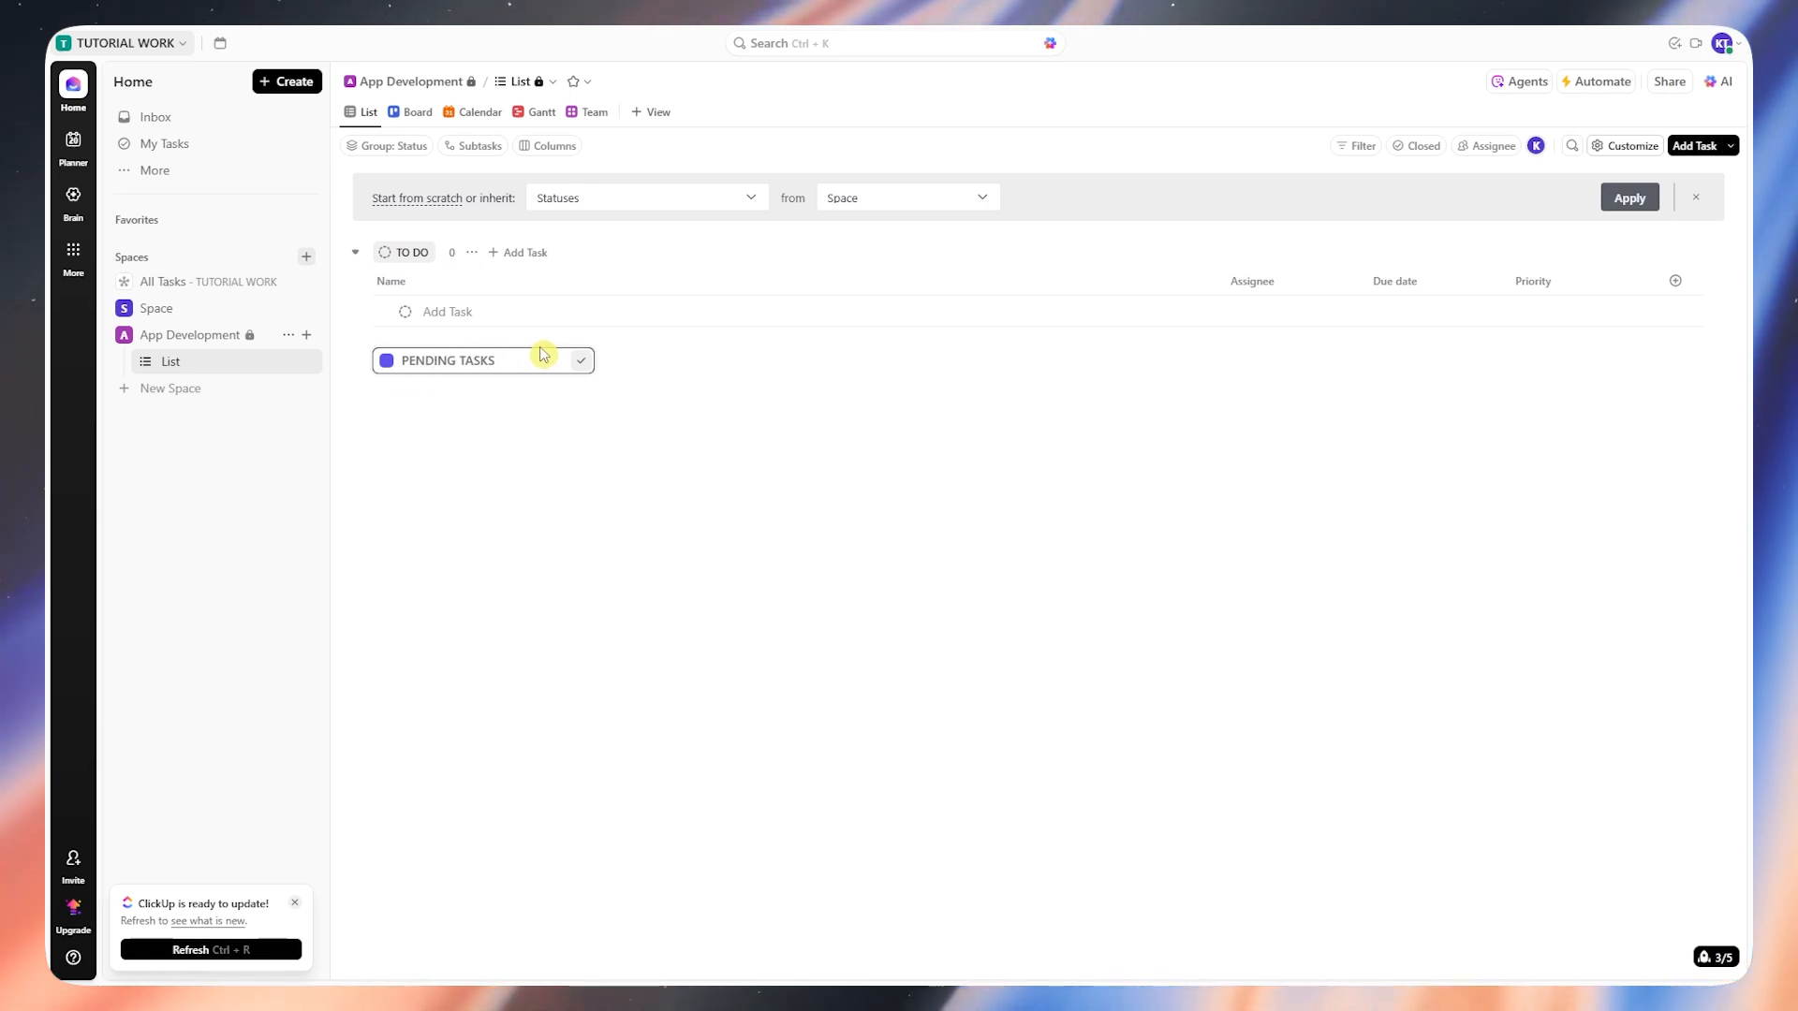
click(386, 361)
click(403, 455)
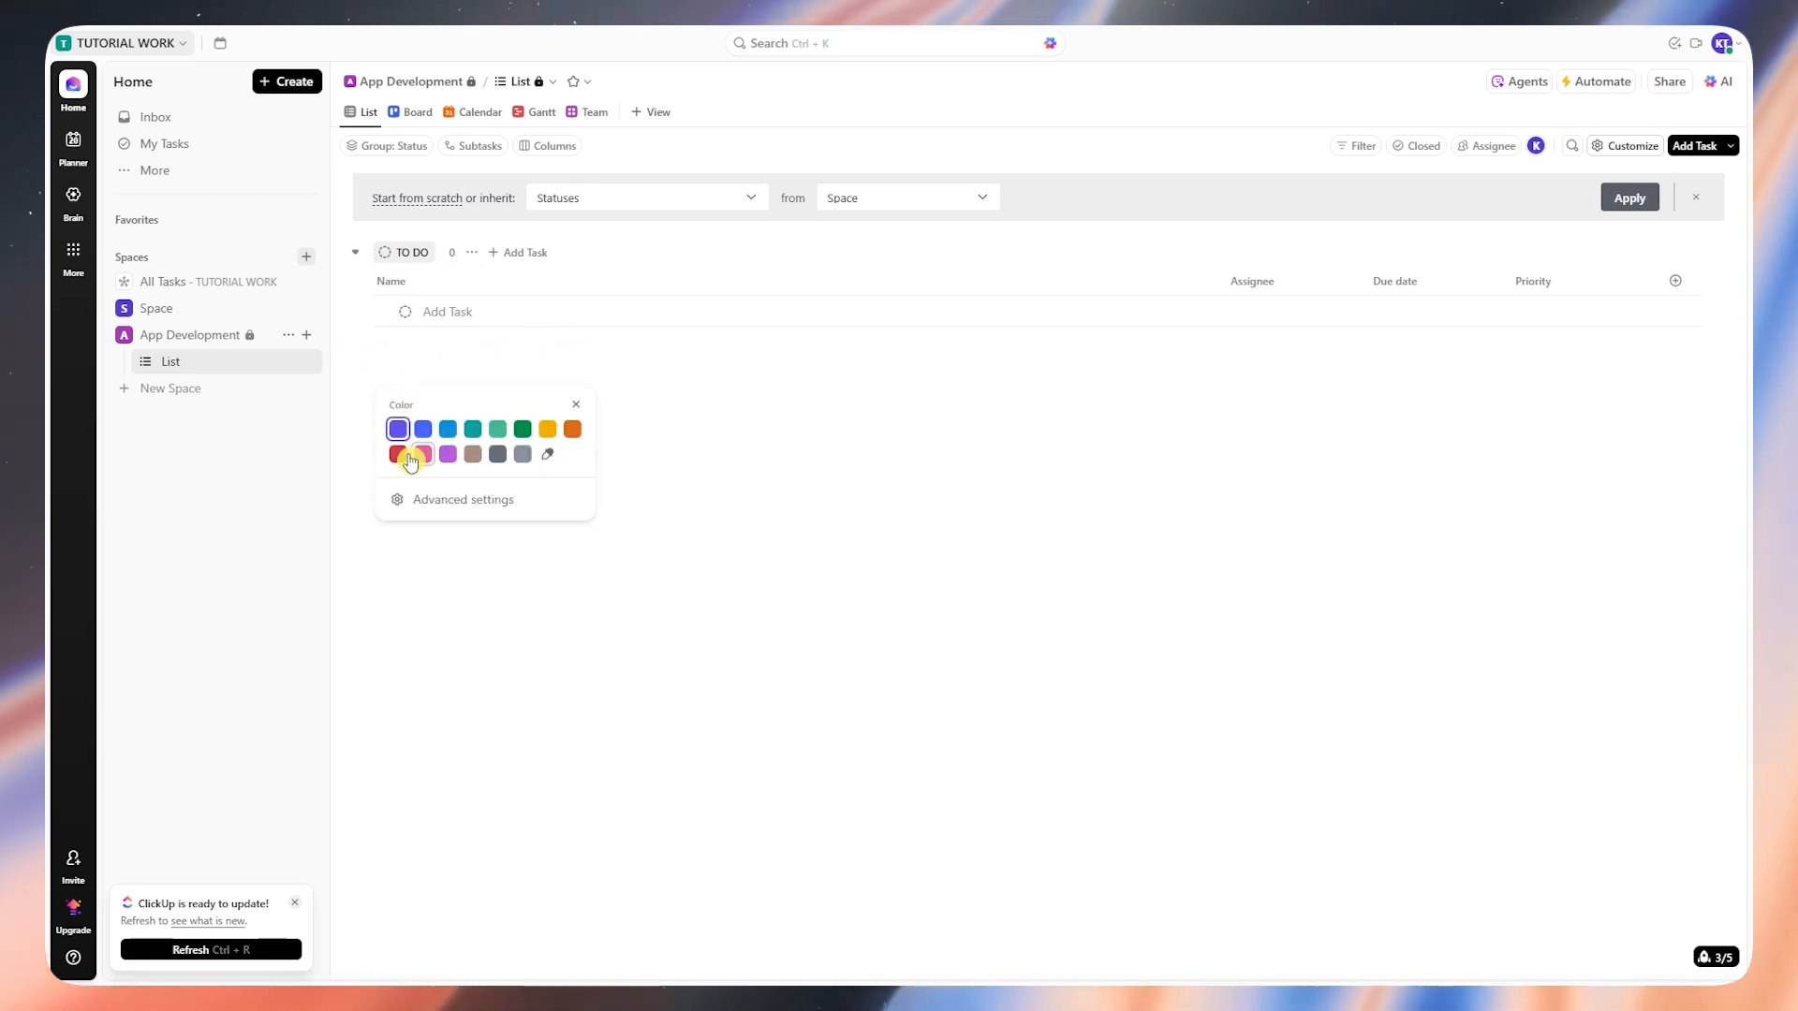
click(628, 466)
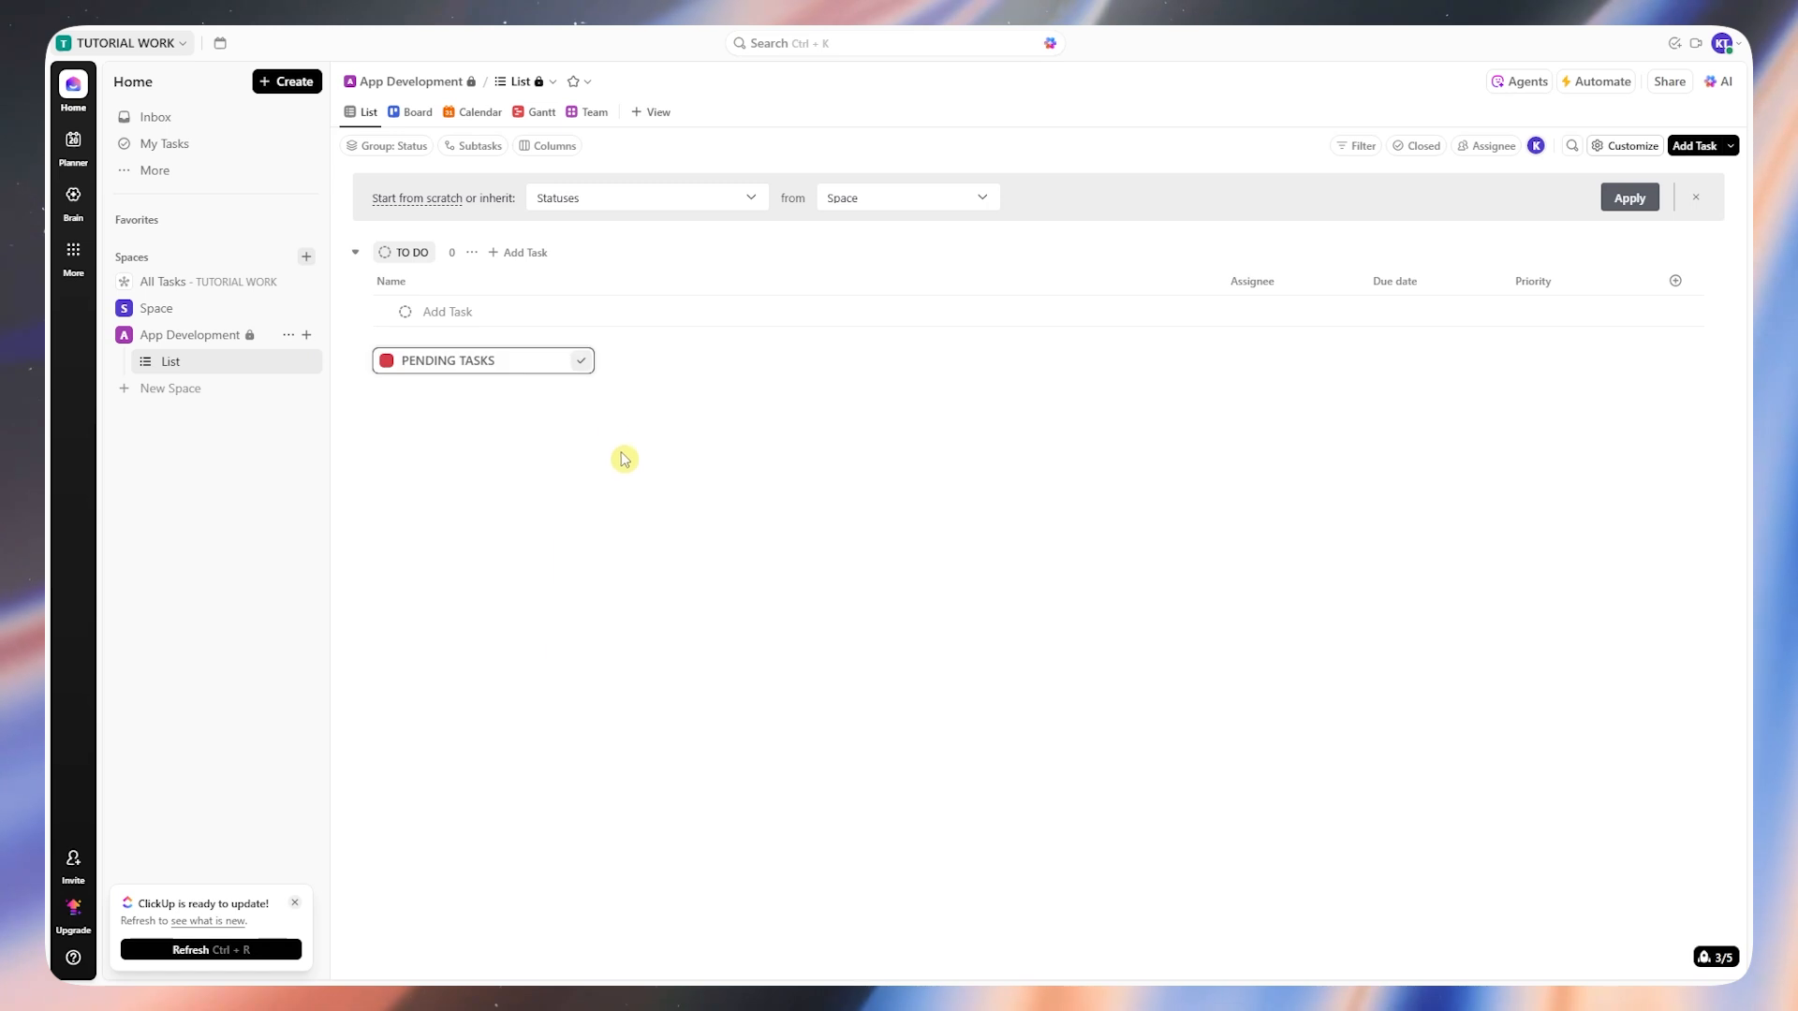
click(587, 367)
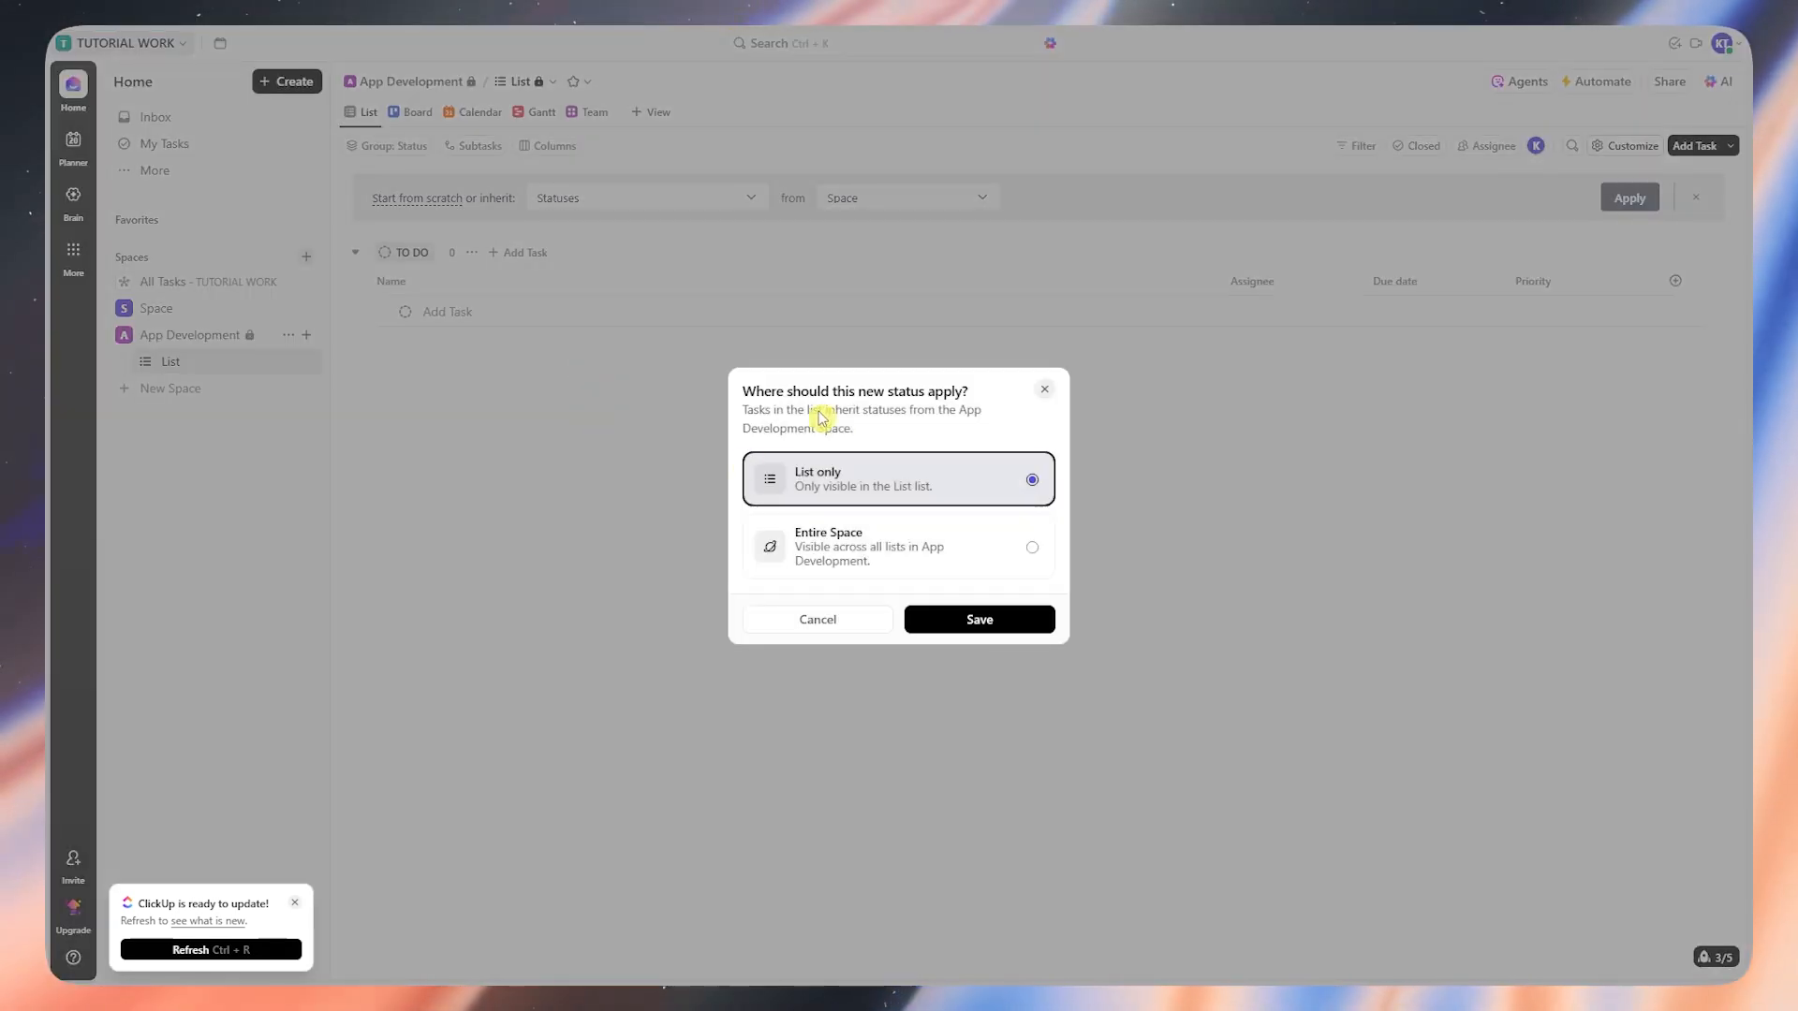
click(1008, 632)
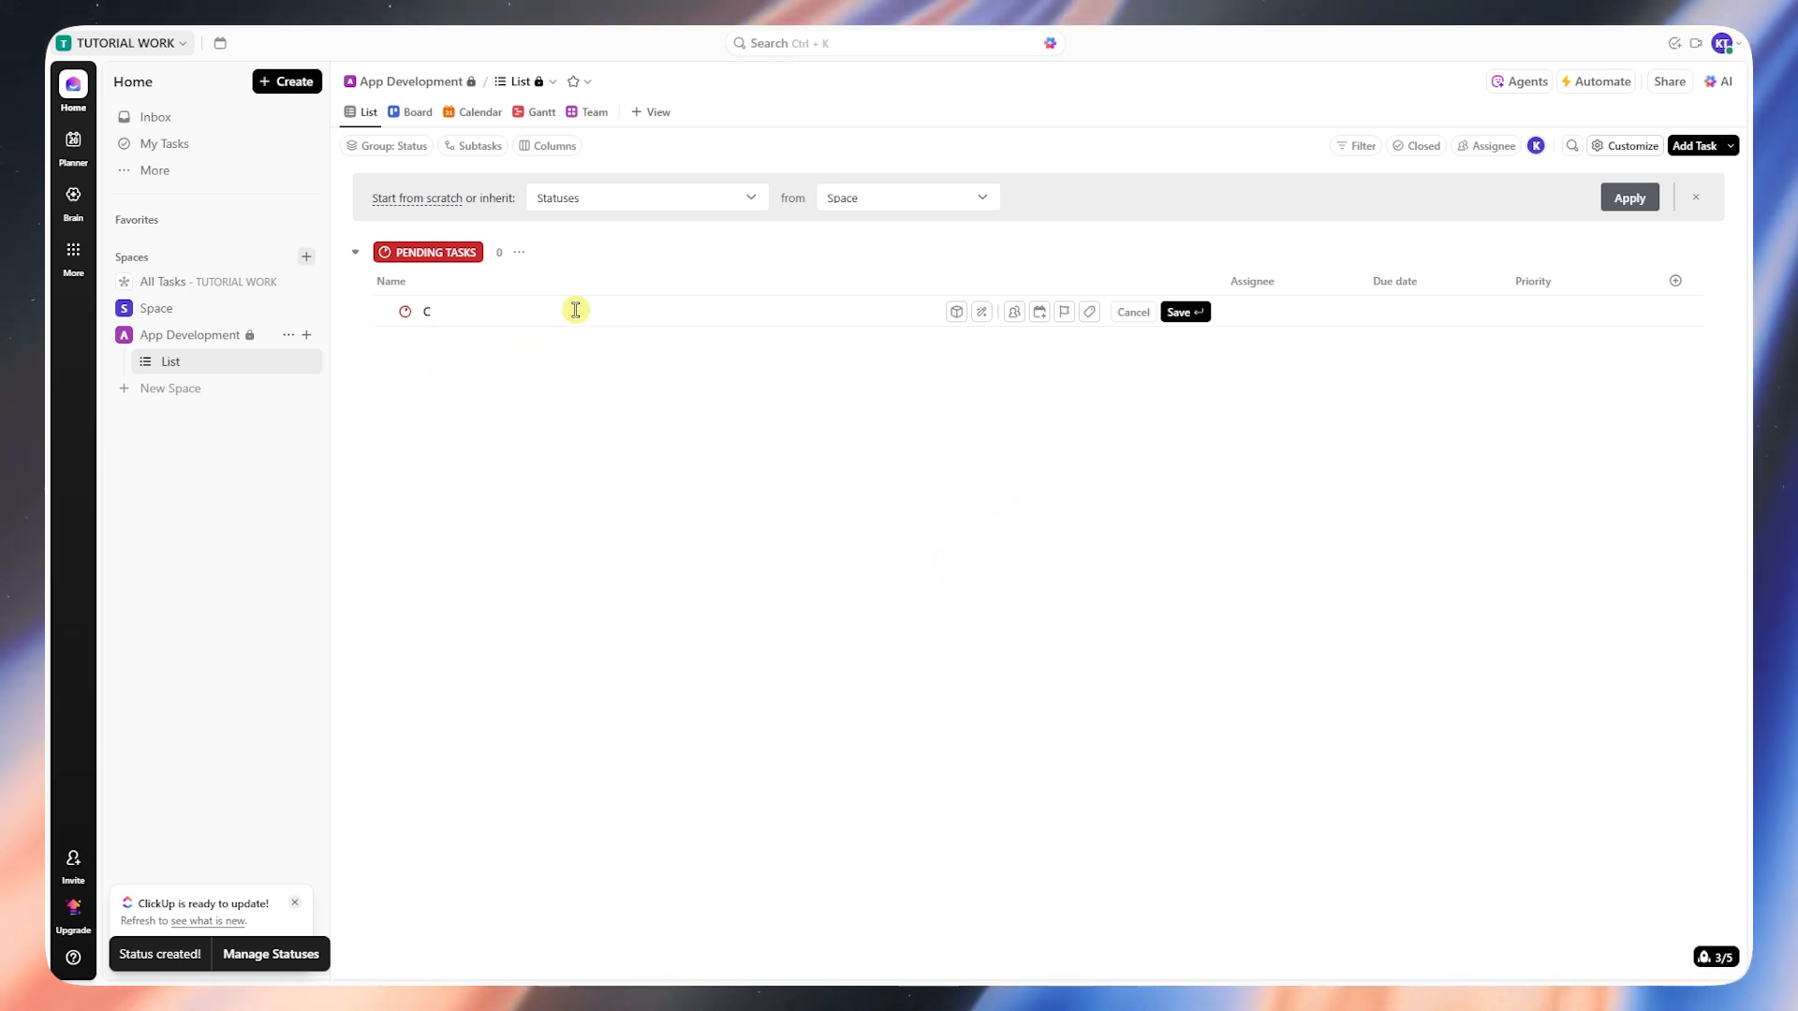
Create a task named CREATE A NAME under the PENDING TASKS status
text(REATE A)
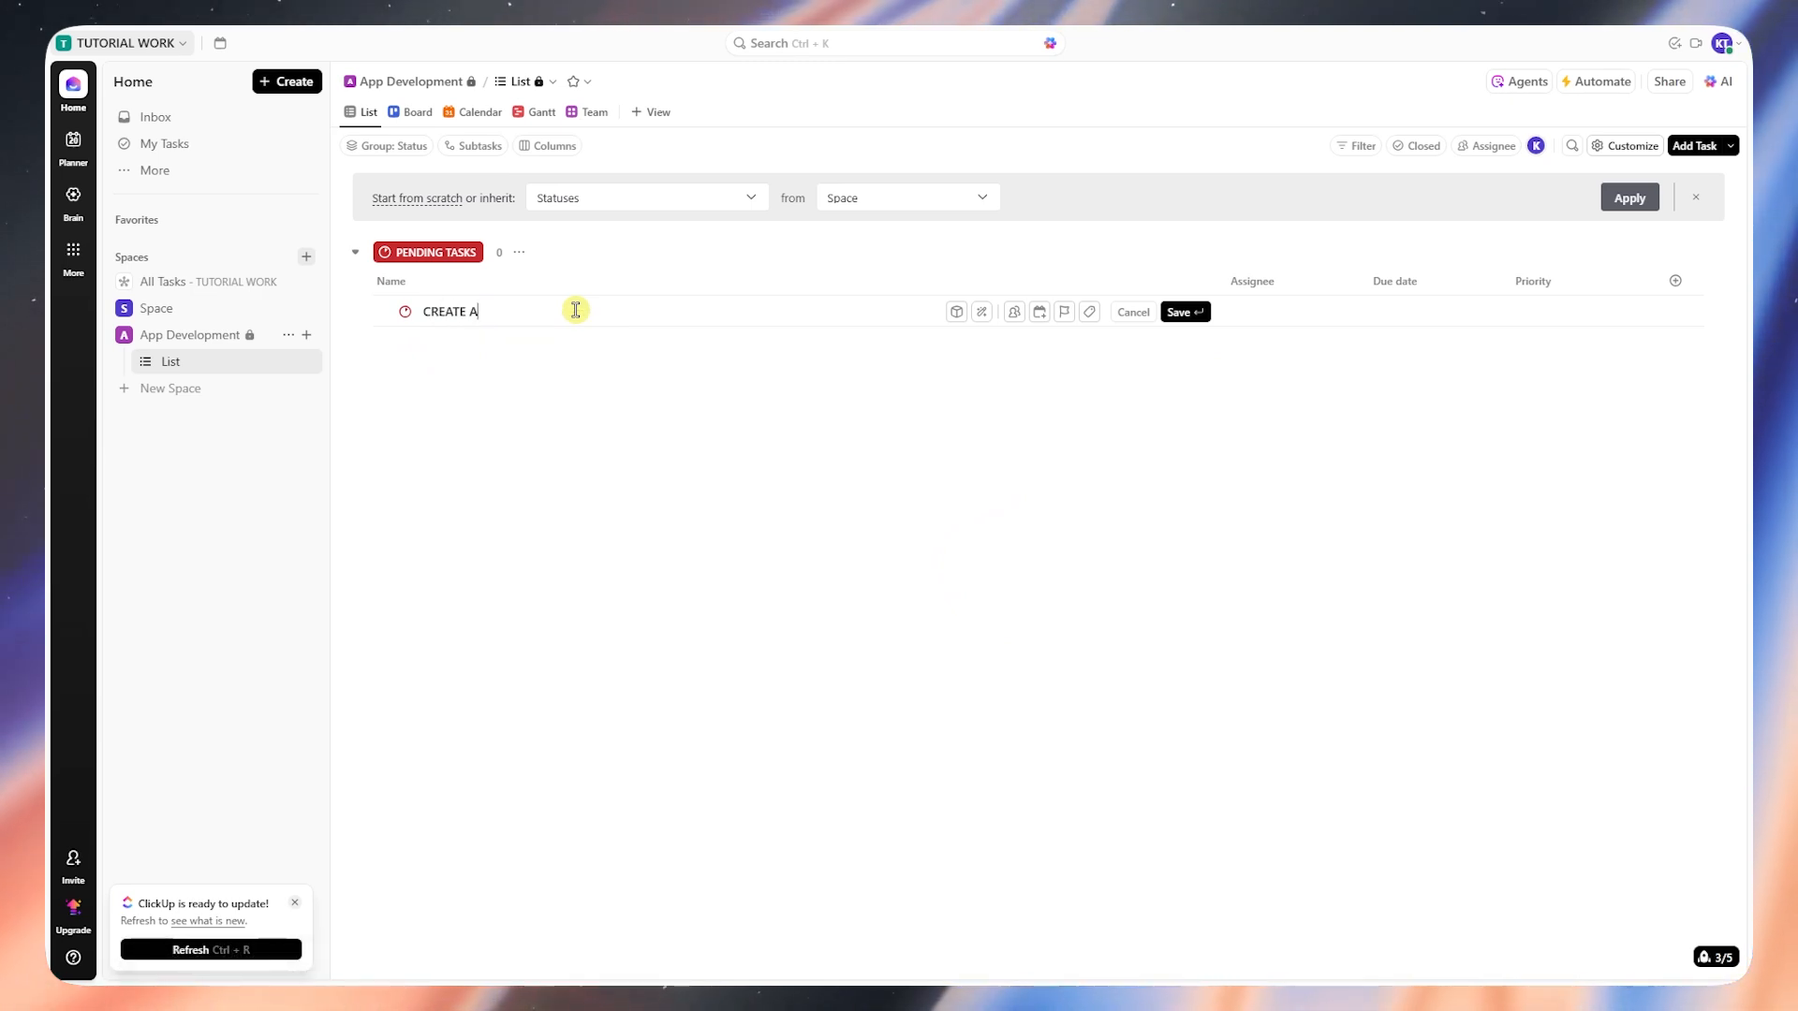
text( NAME)
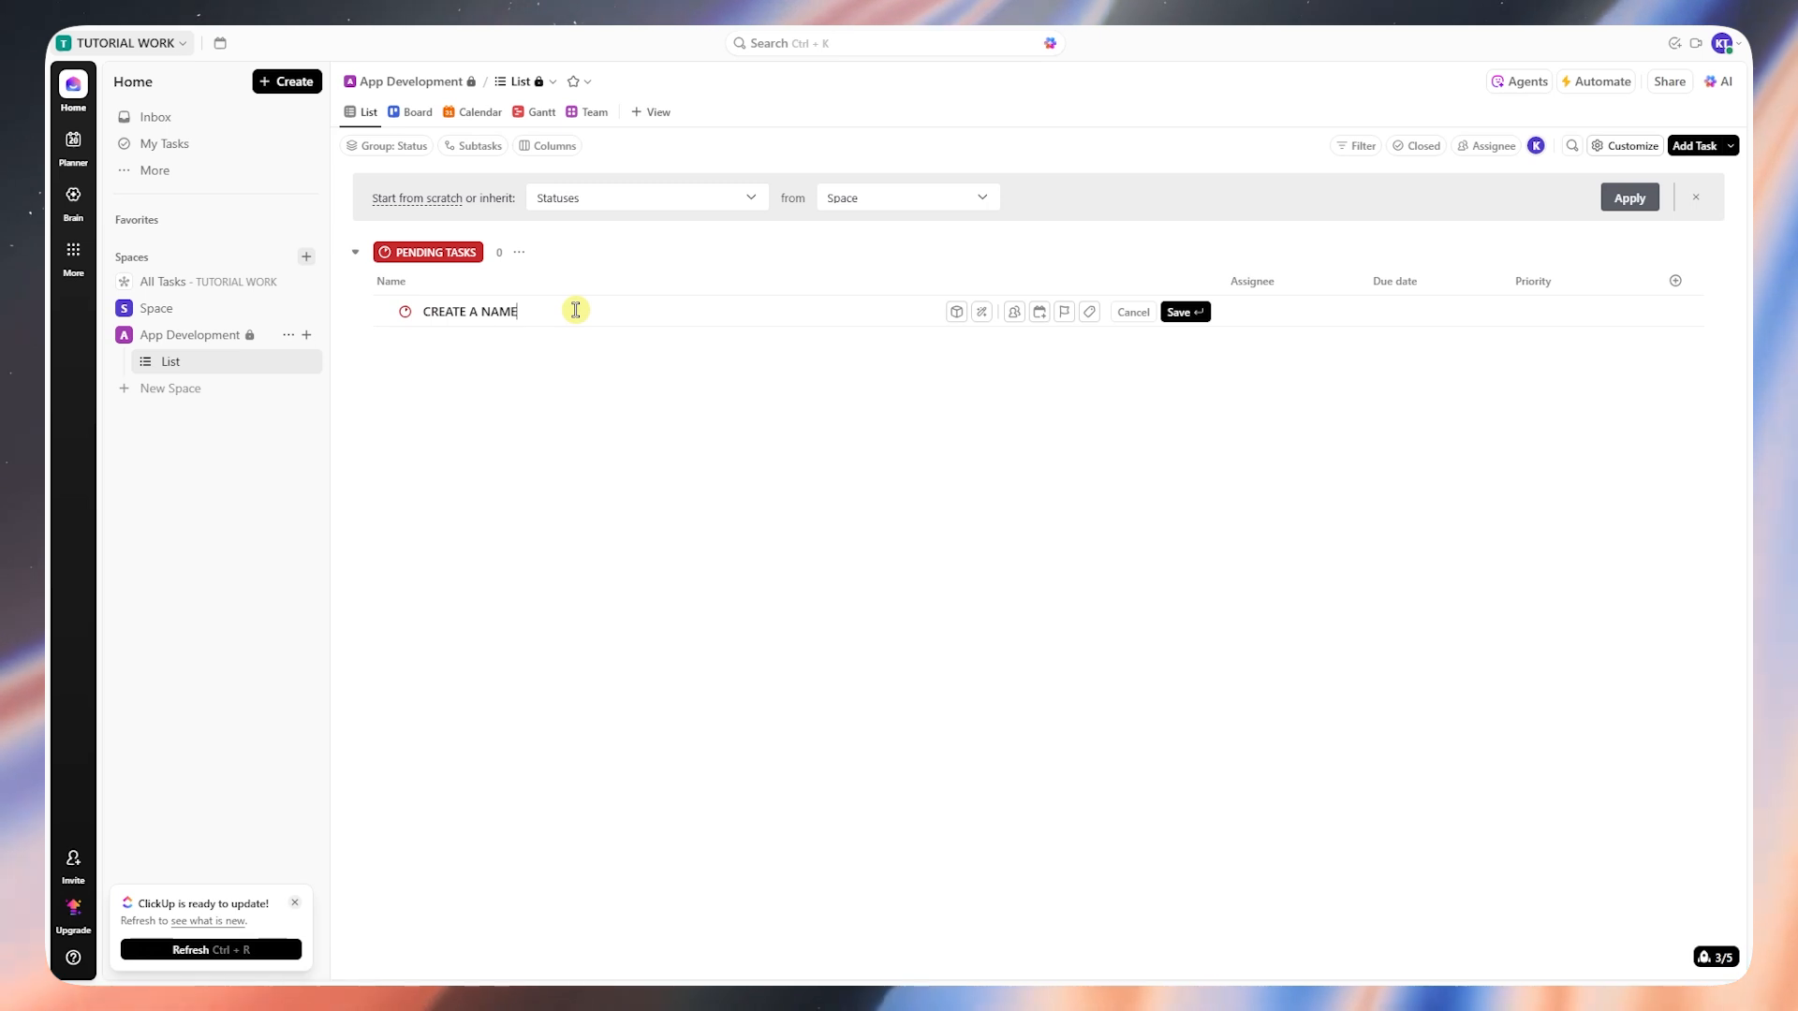
key(Return)
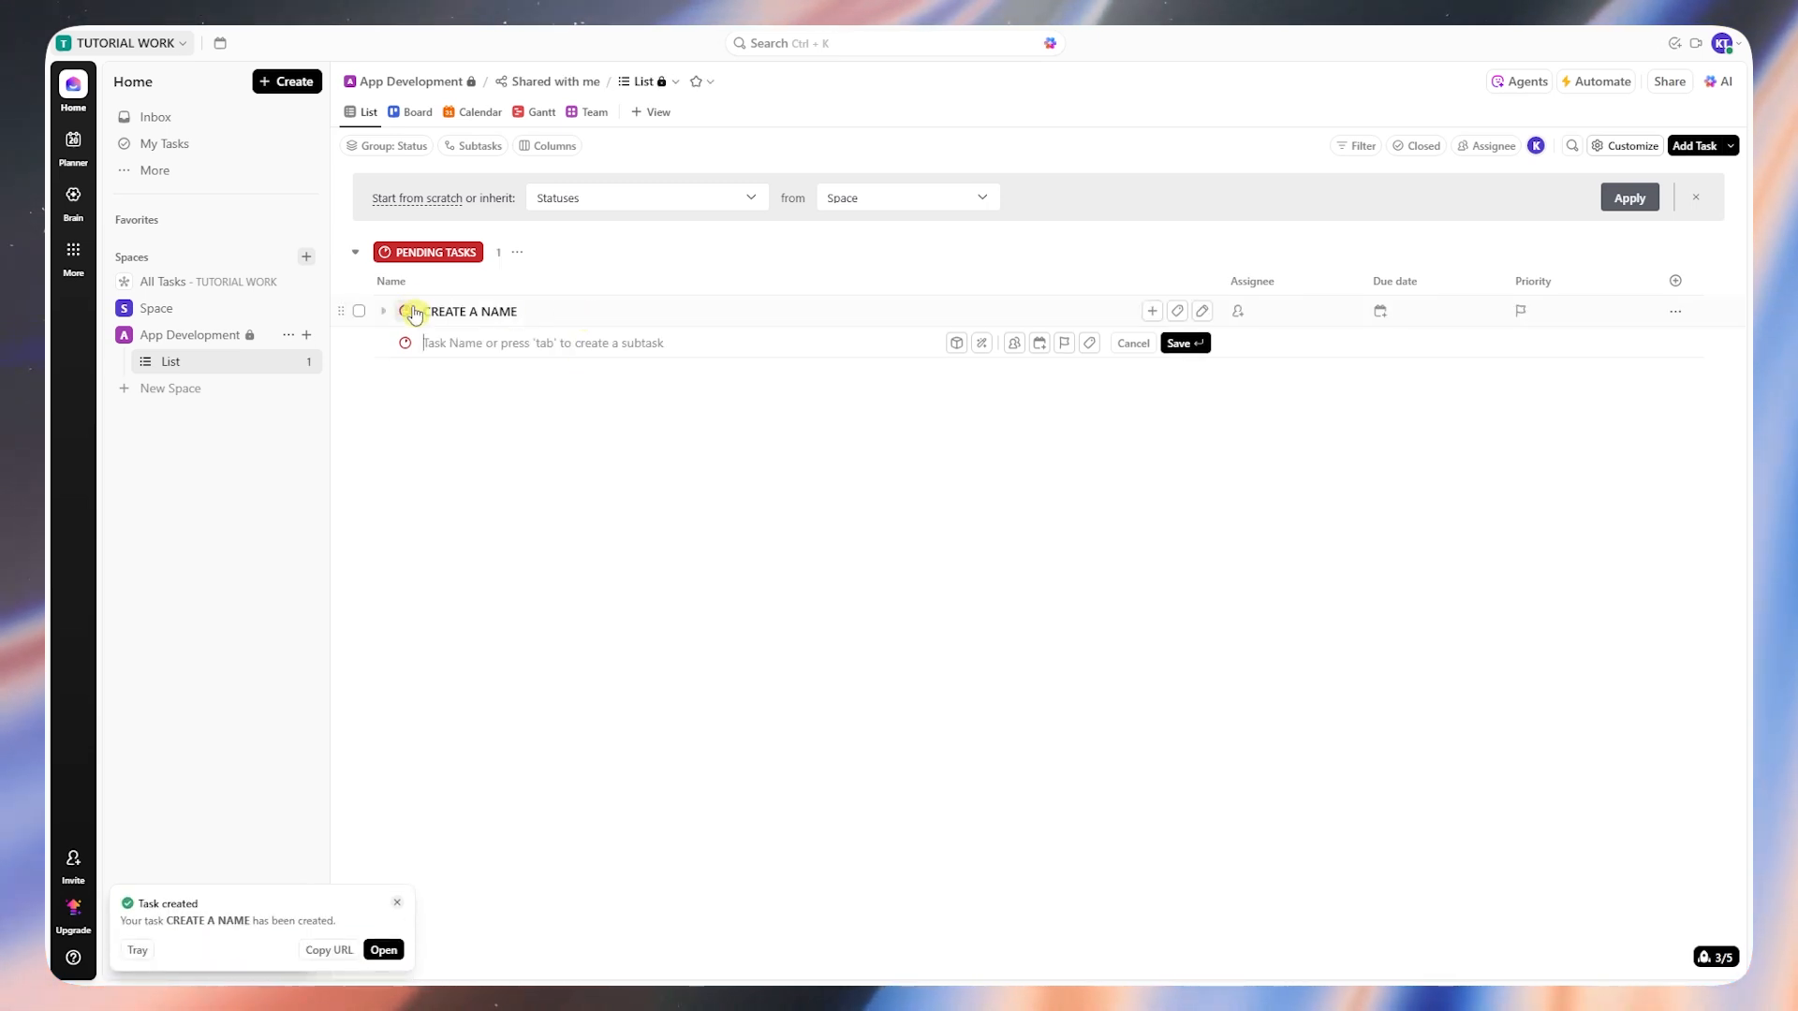
Open the CREATE A NAME task, review its assignee options and detail sections, and return to the list
click(531, 313)
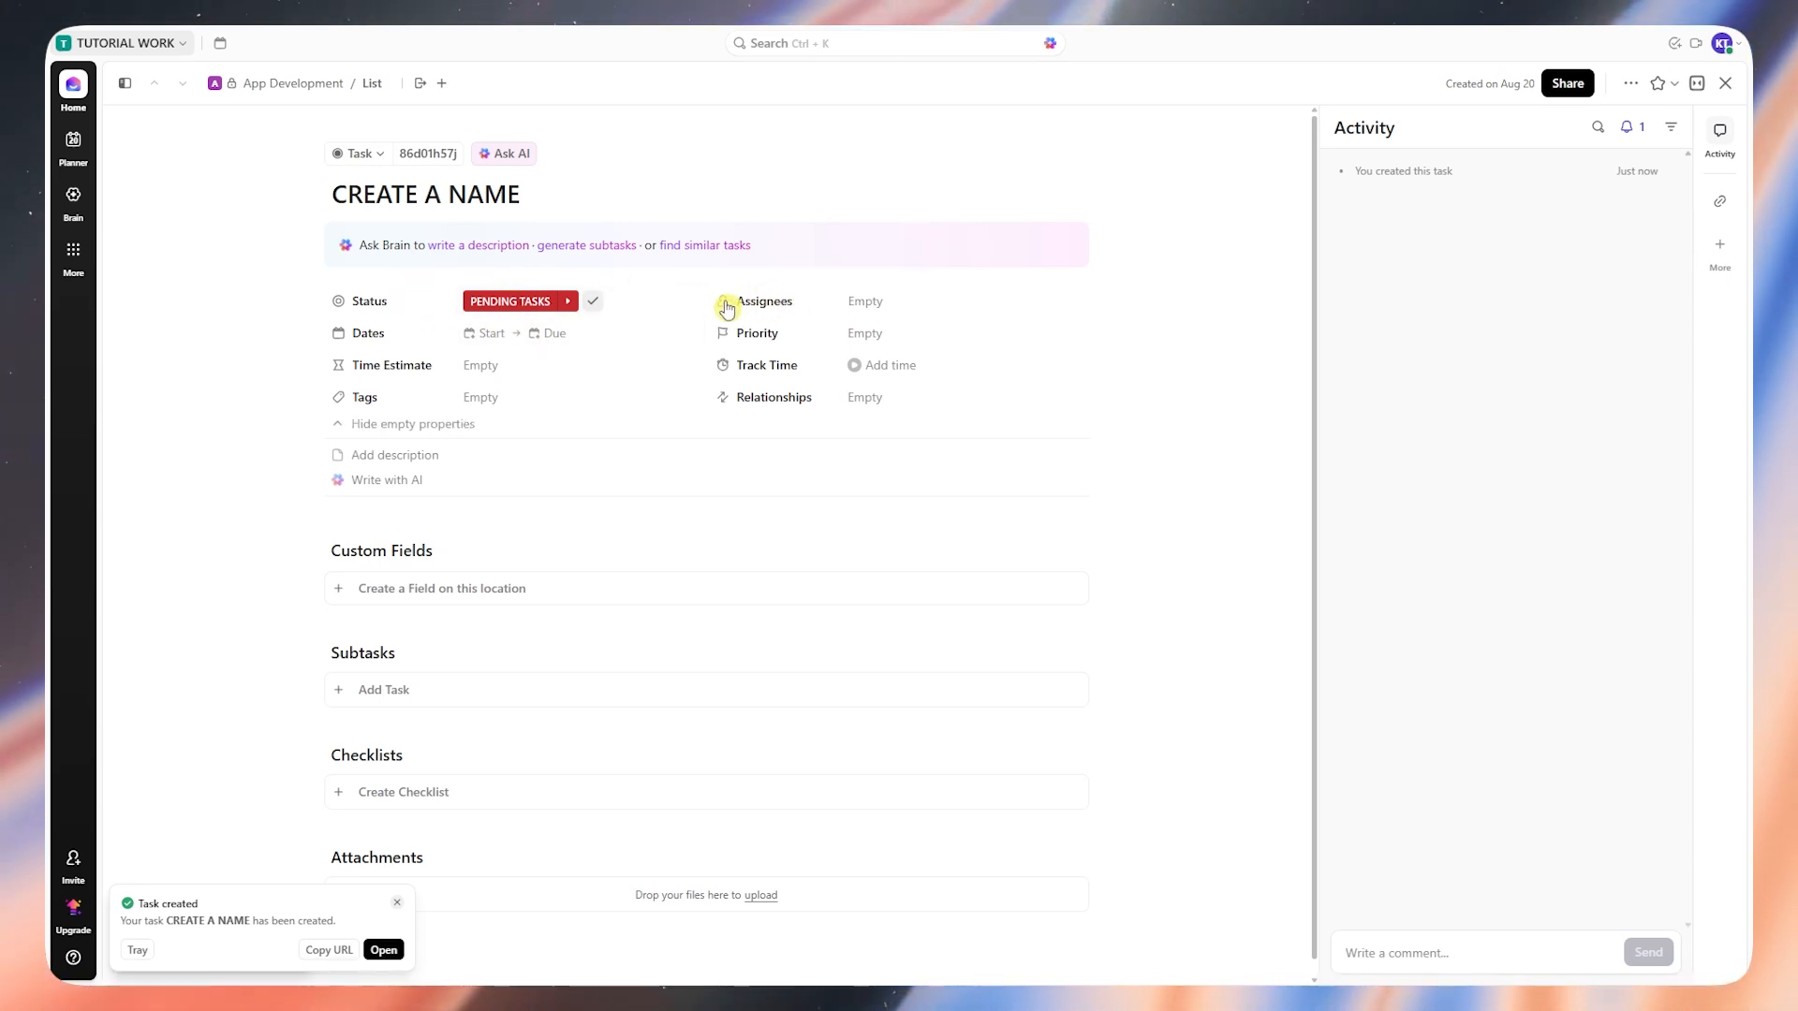
click(867, 300)
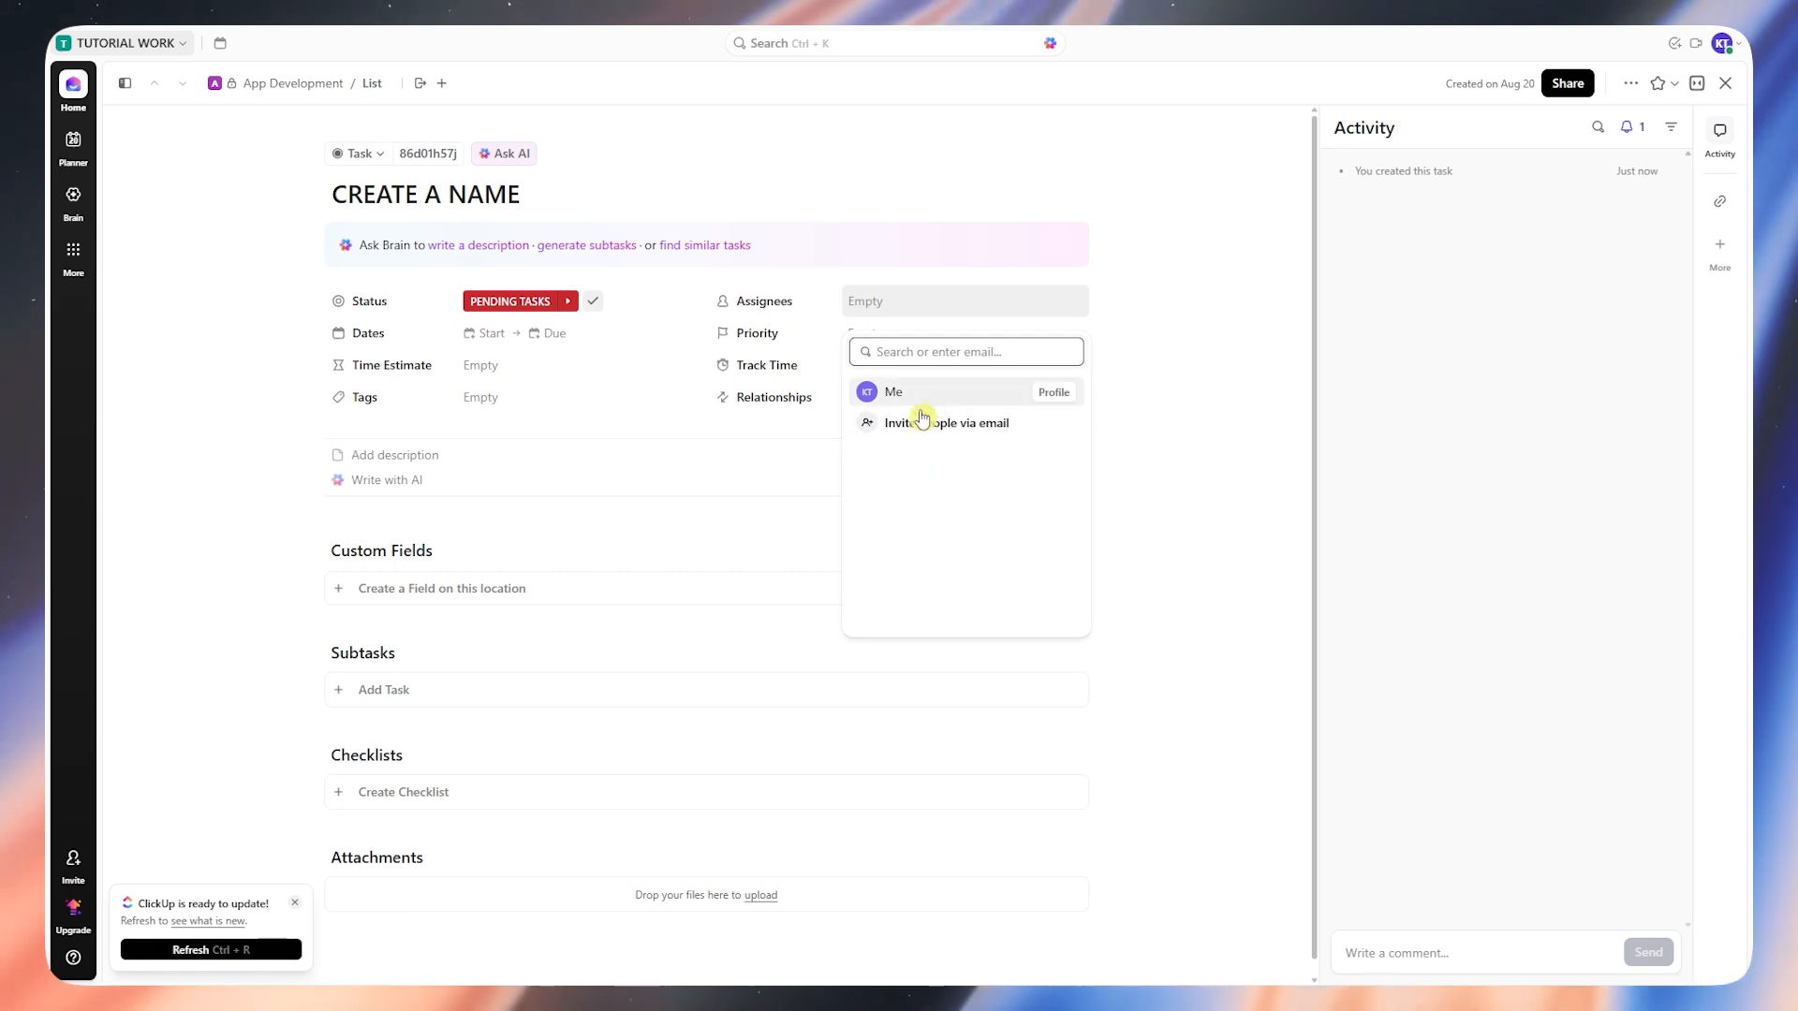
click(659, 476)
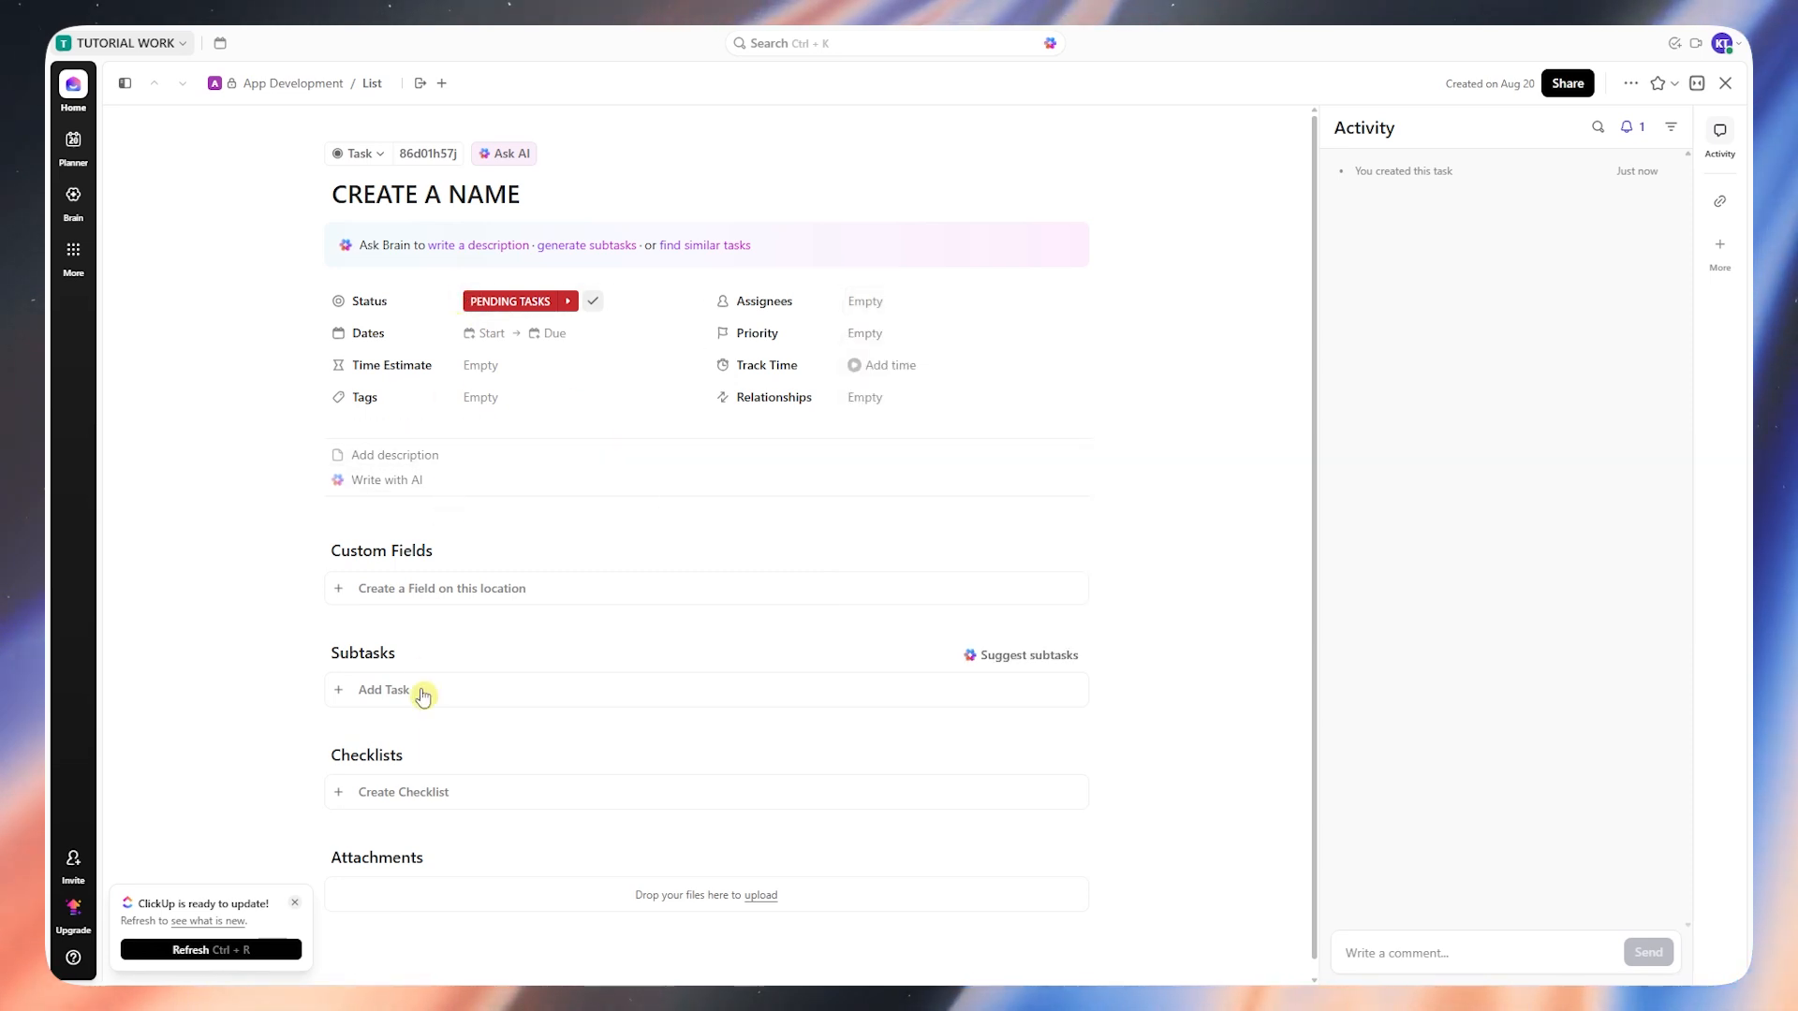
scroll(429, 346, down, 1)
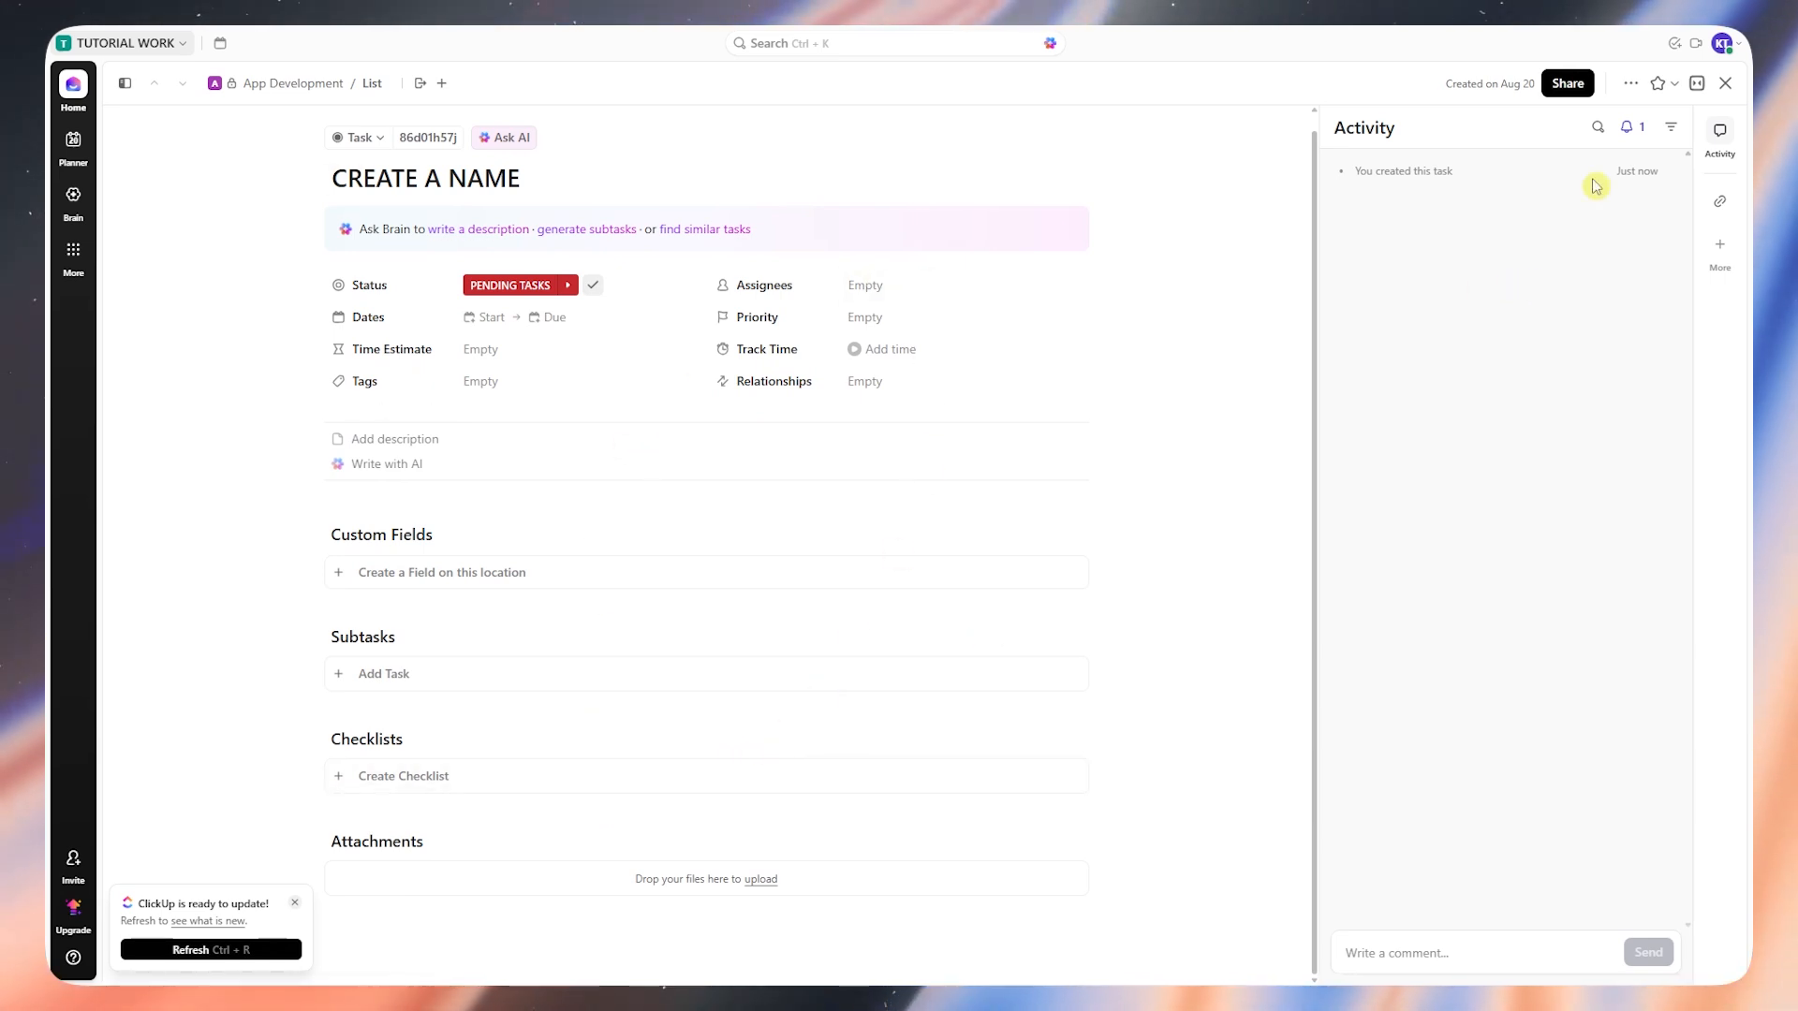
click(1725, 84)
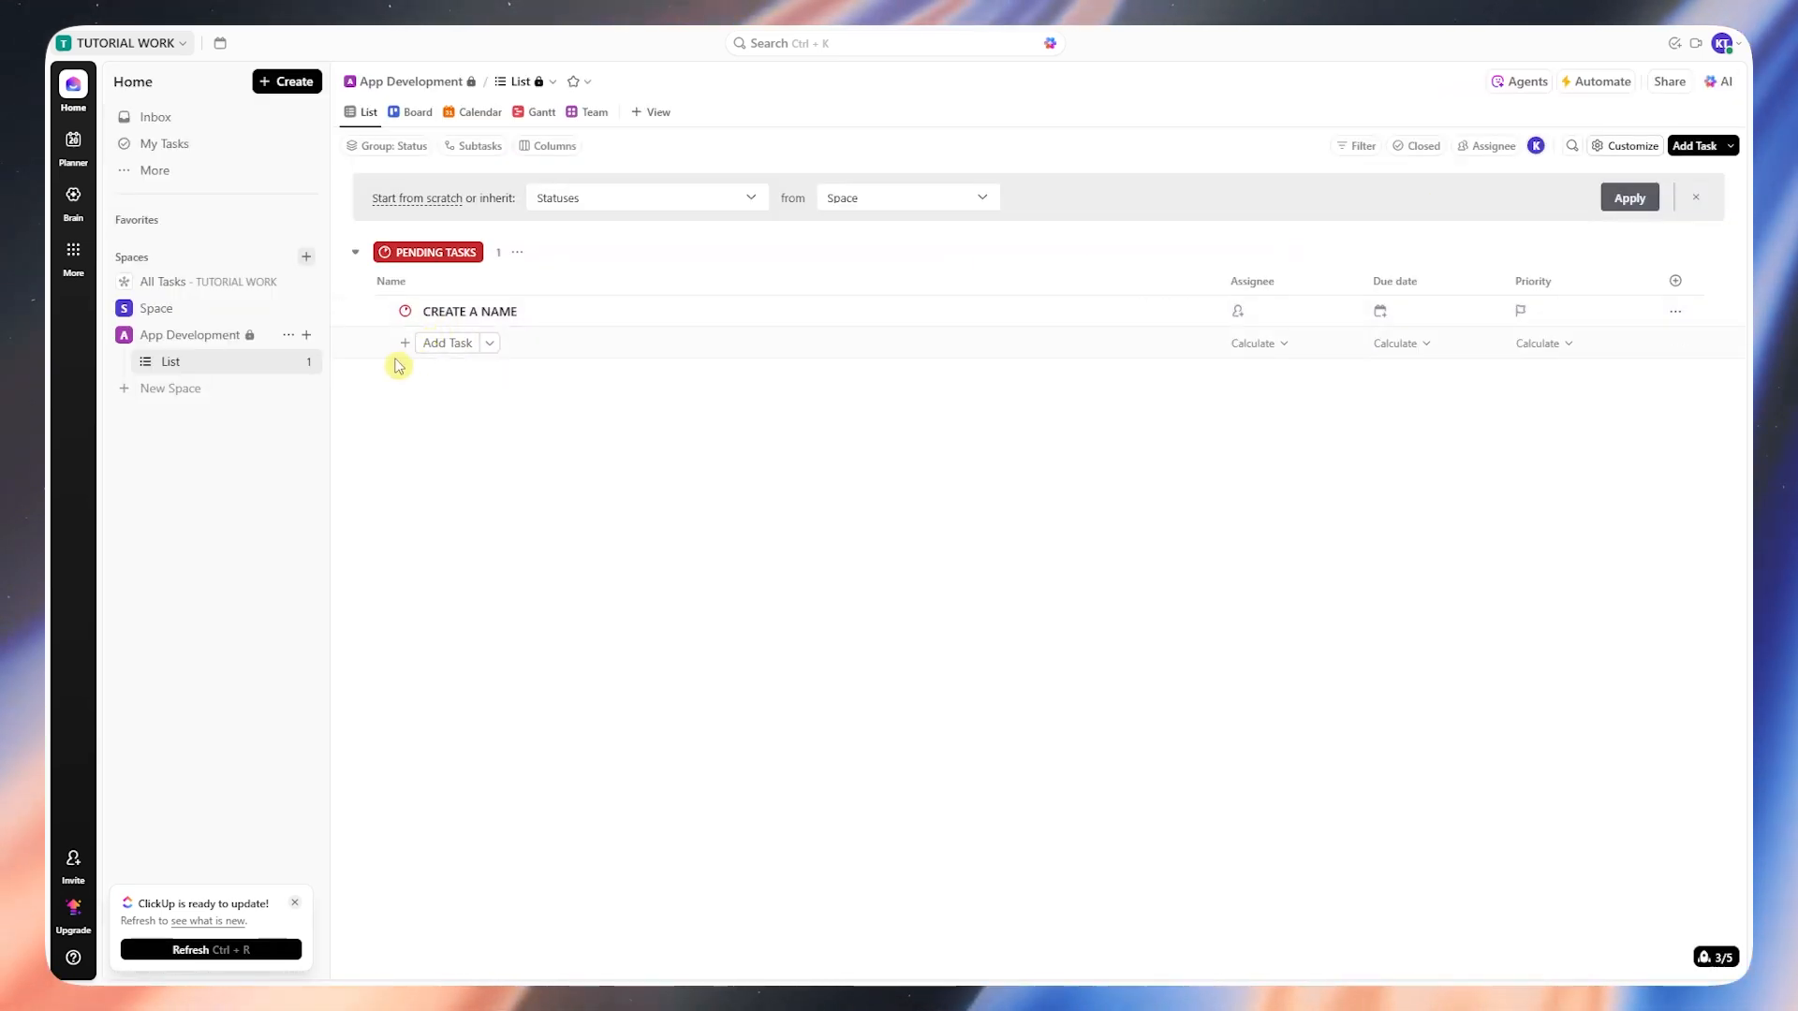
Add another status named FINISHED TASKS to the list
click(390, 401)
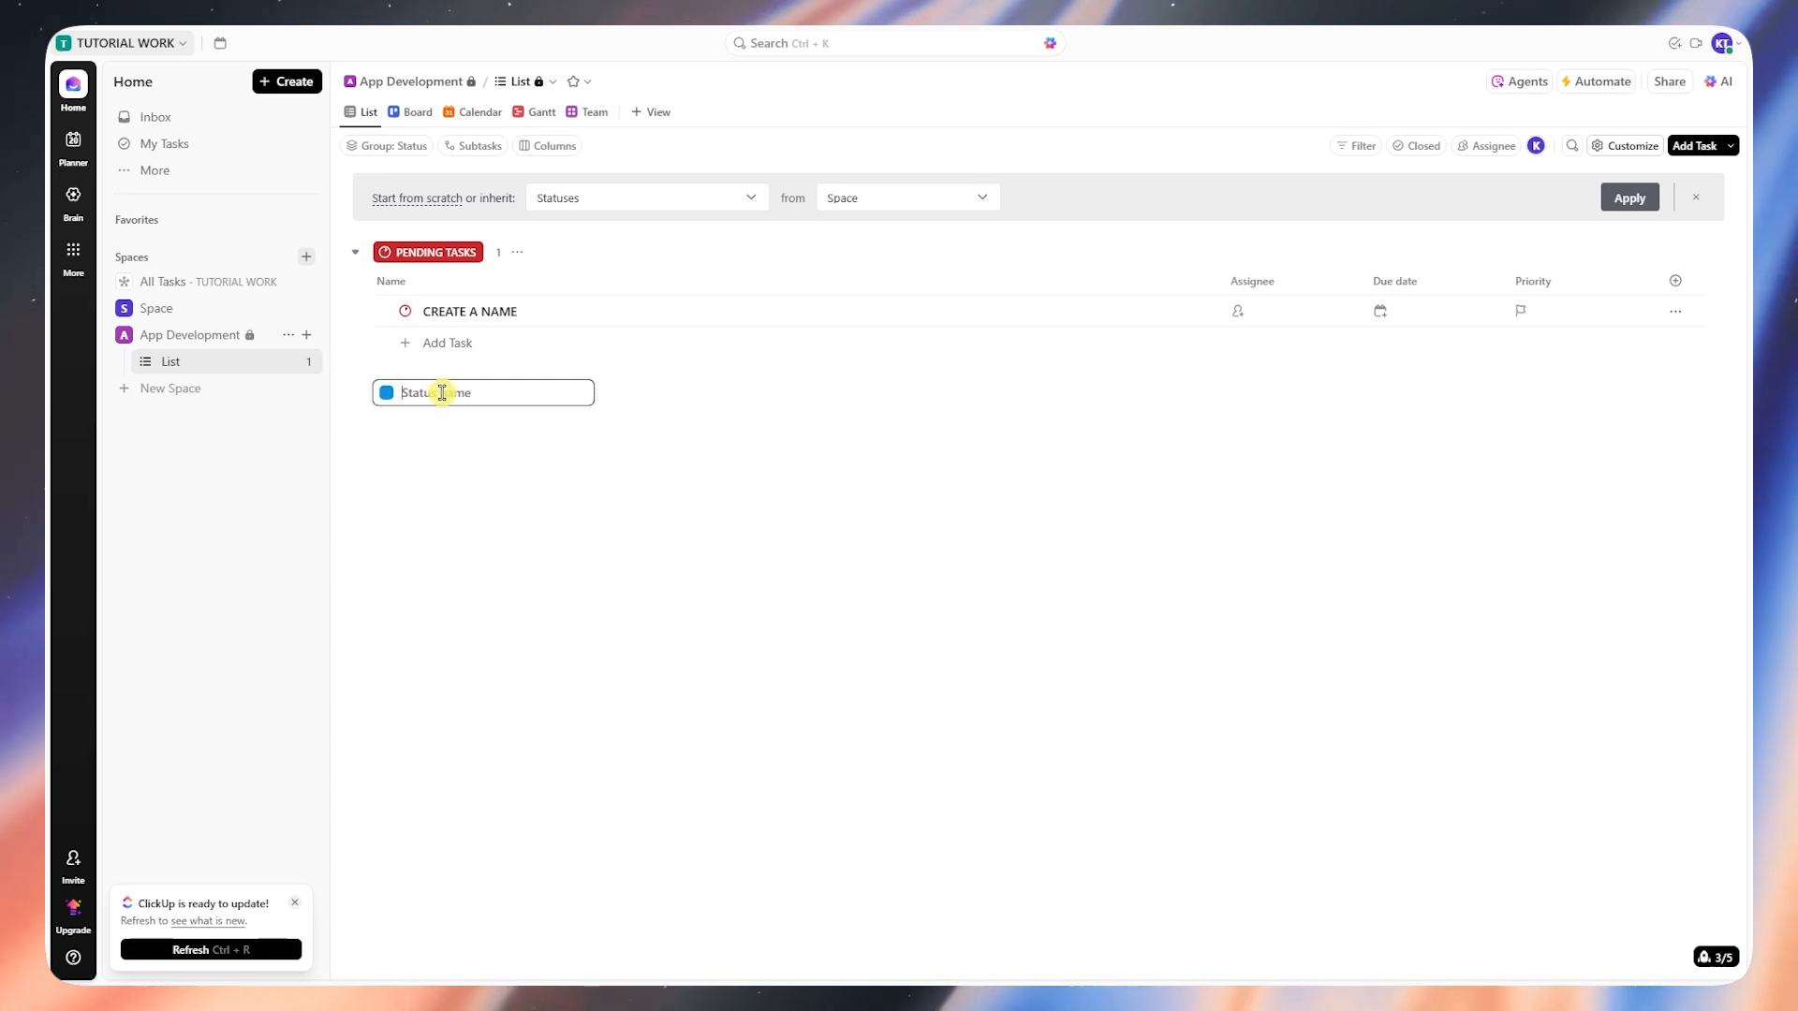
text(FINISH TASKS)
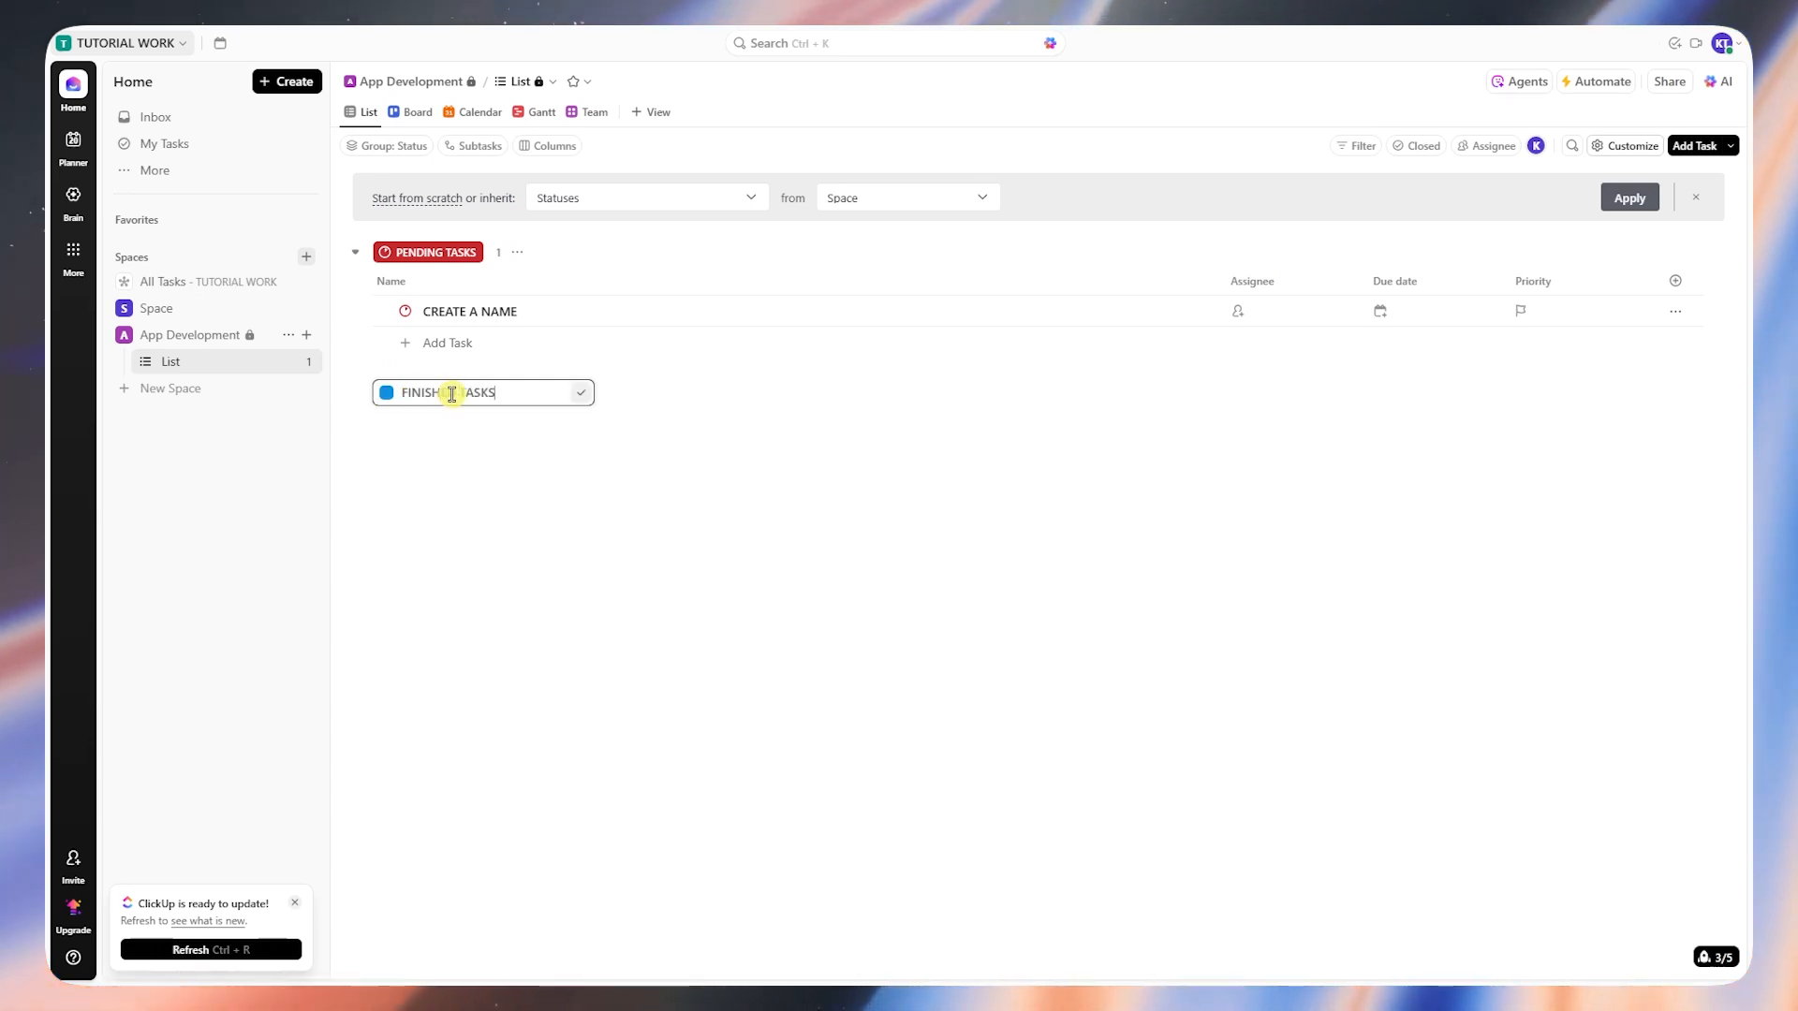
key(Return)
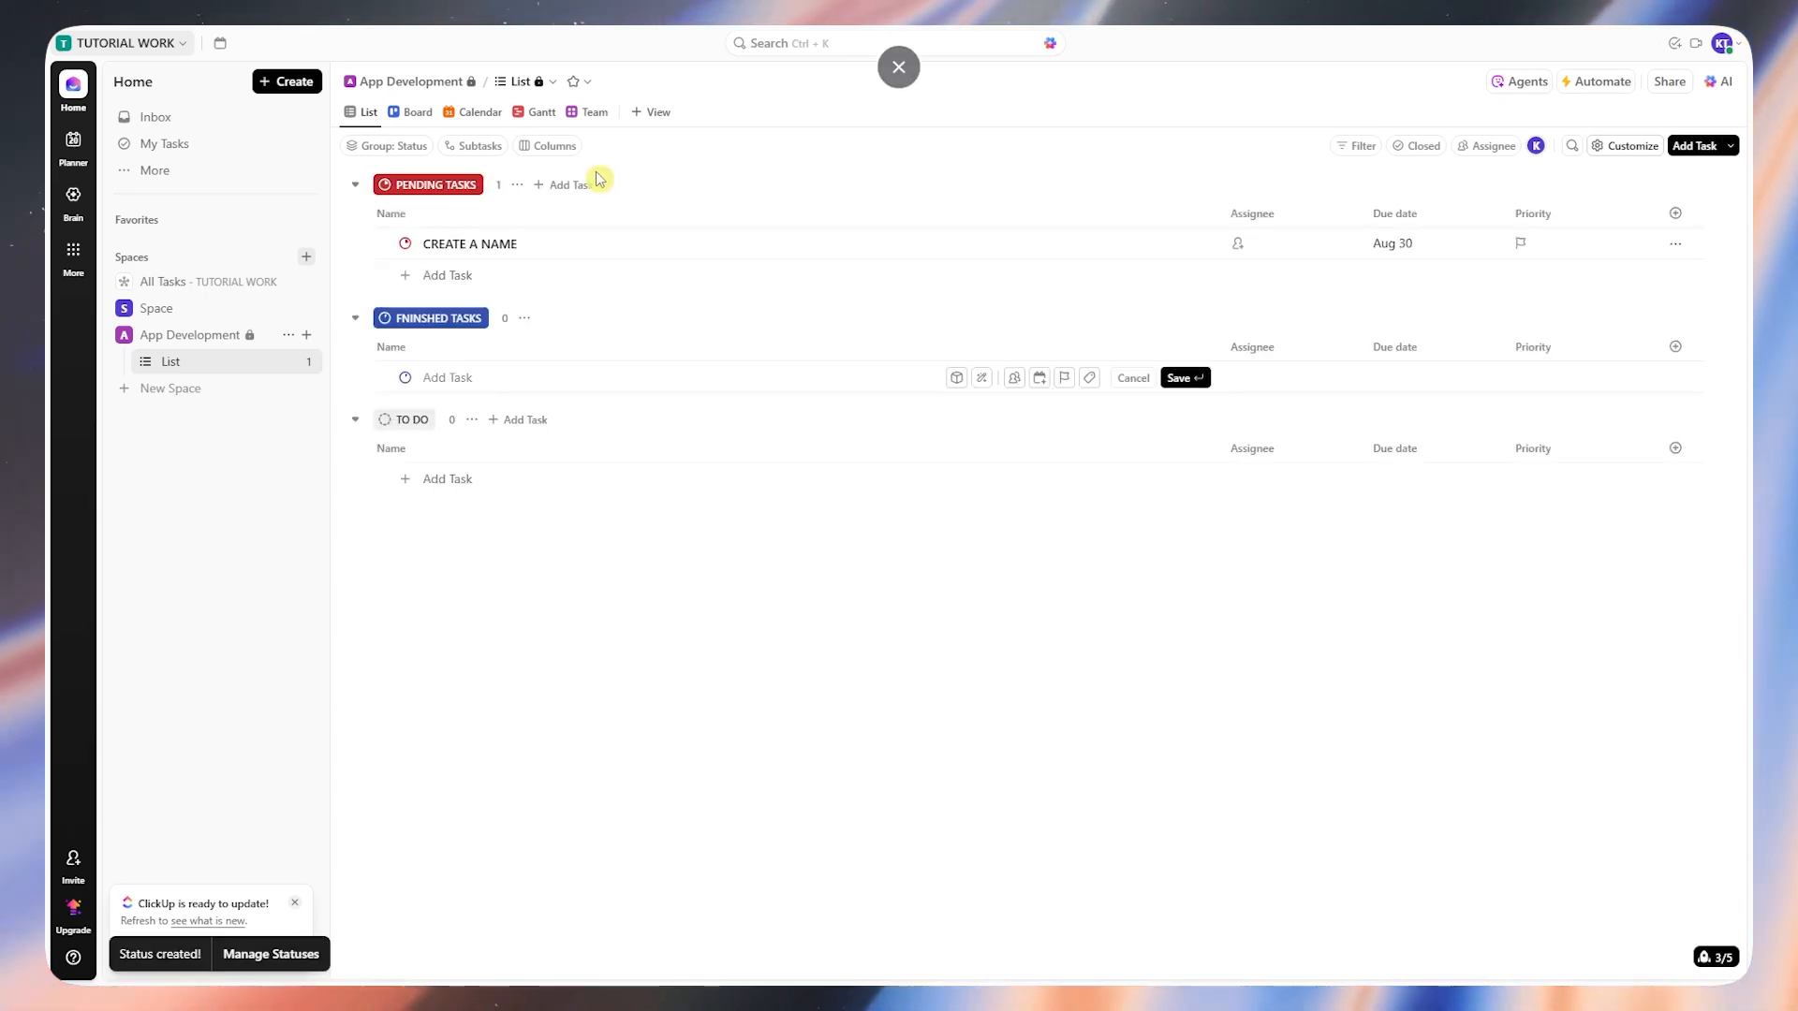
Create a task named CONCEPT under the FNINSHED TASKS status
click(441, 377)
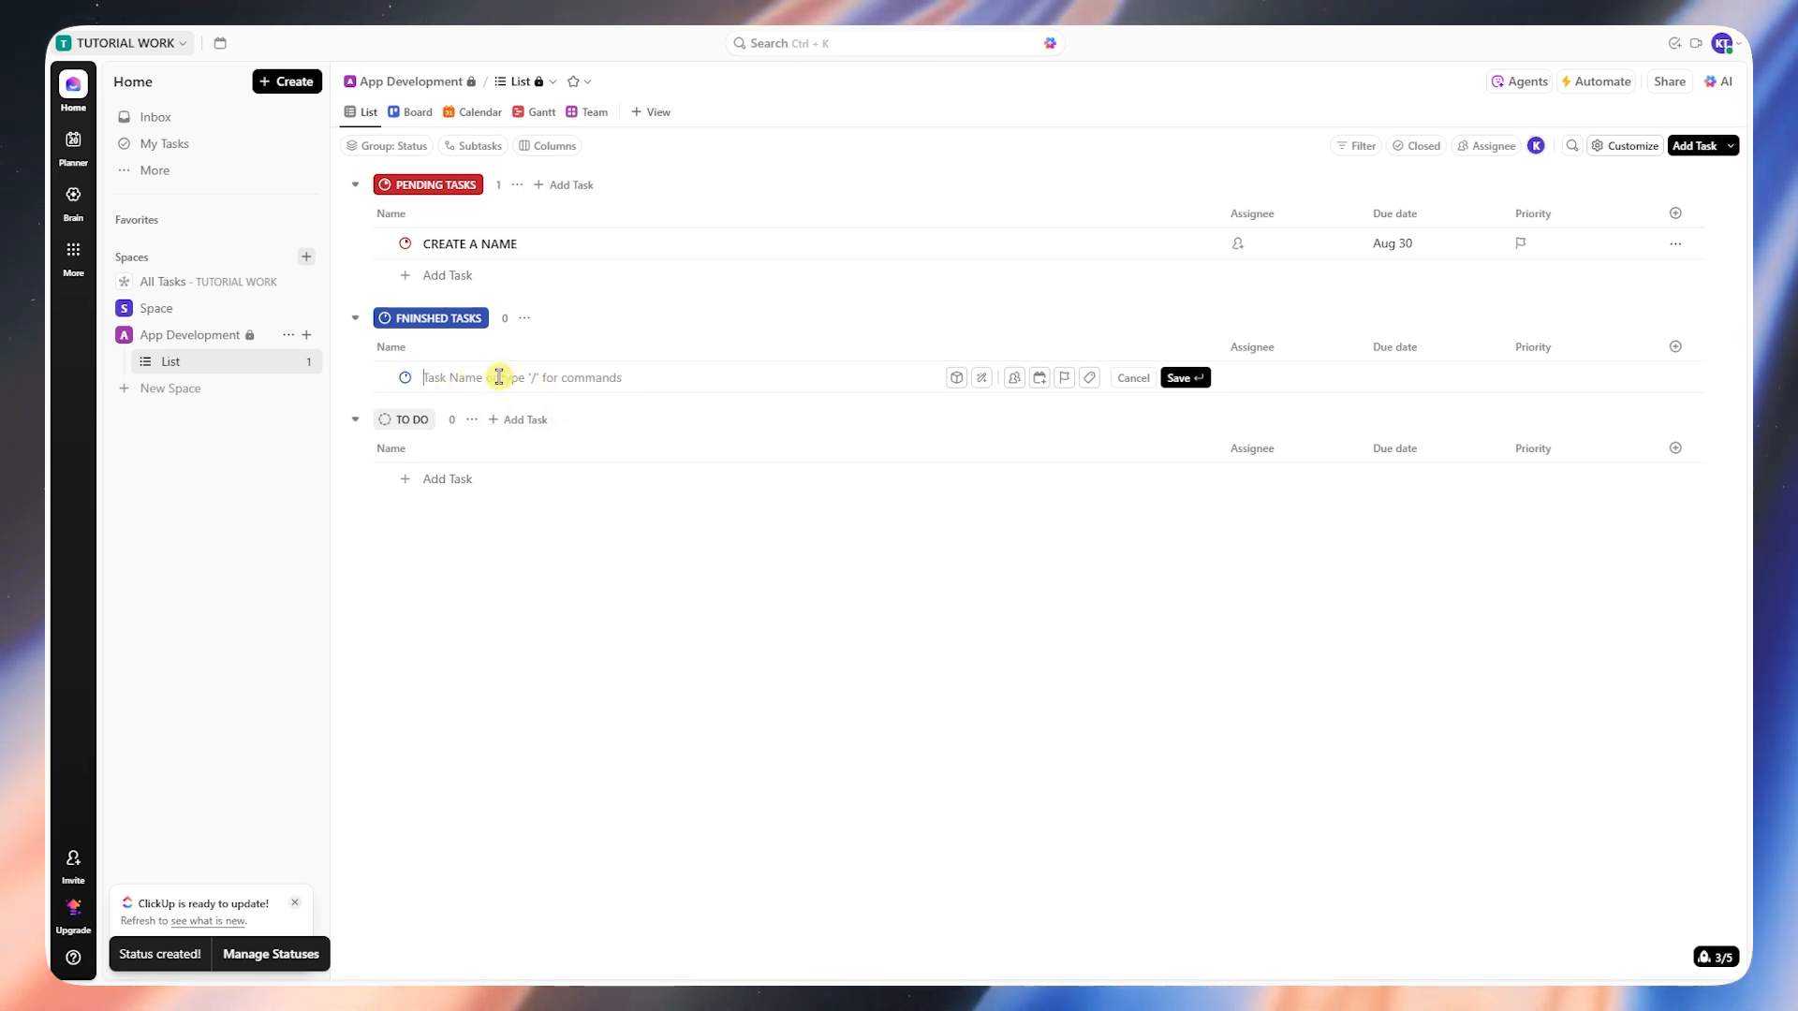
text(CO)
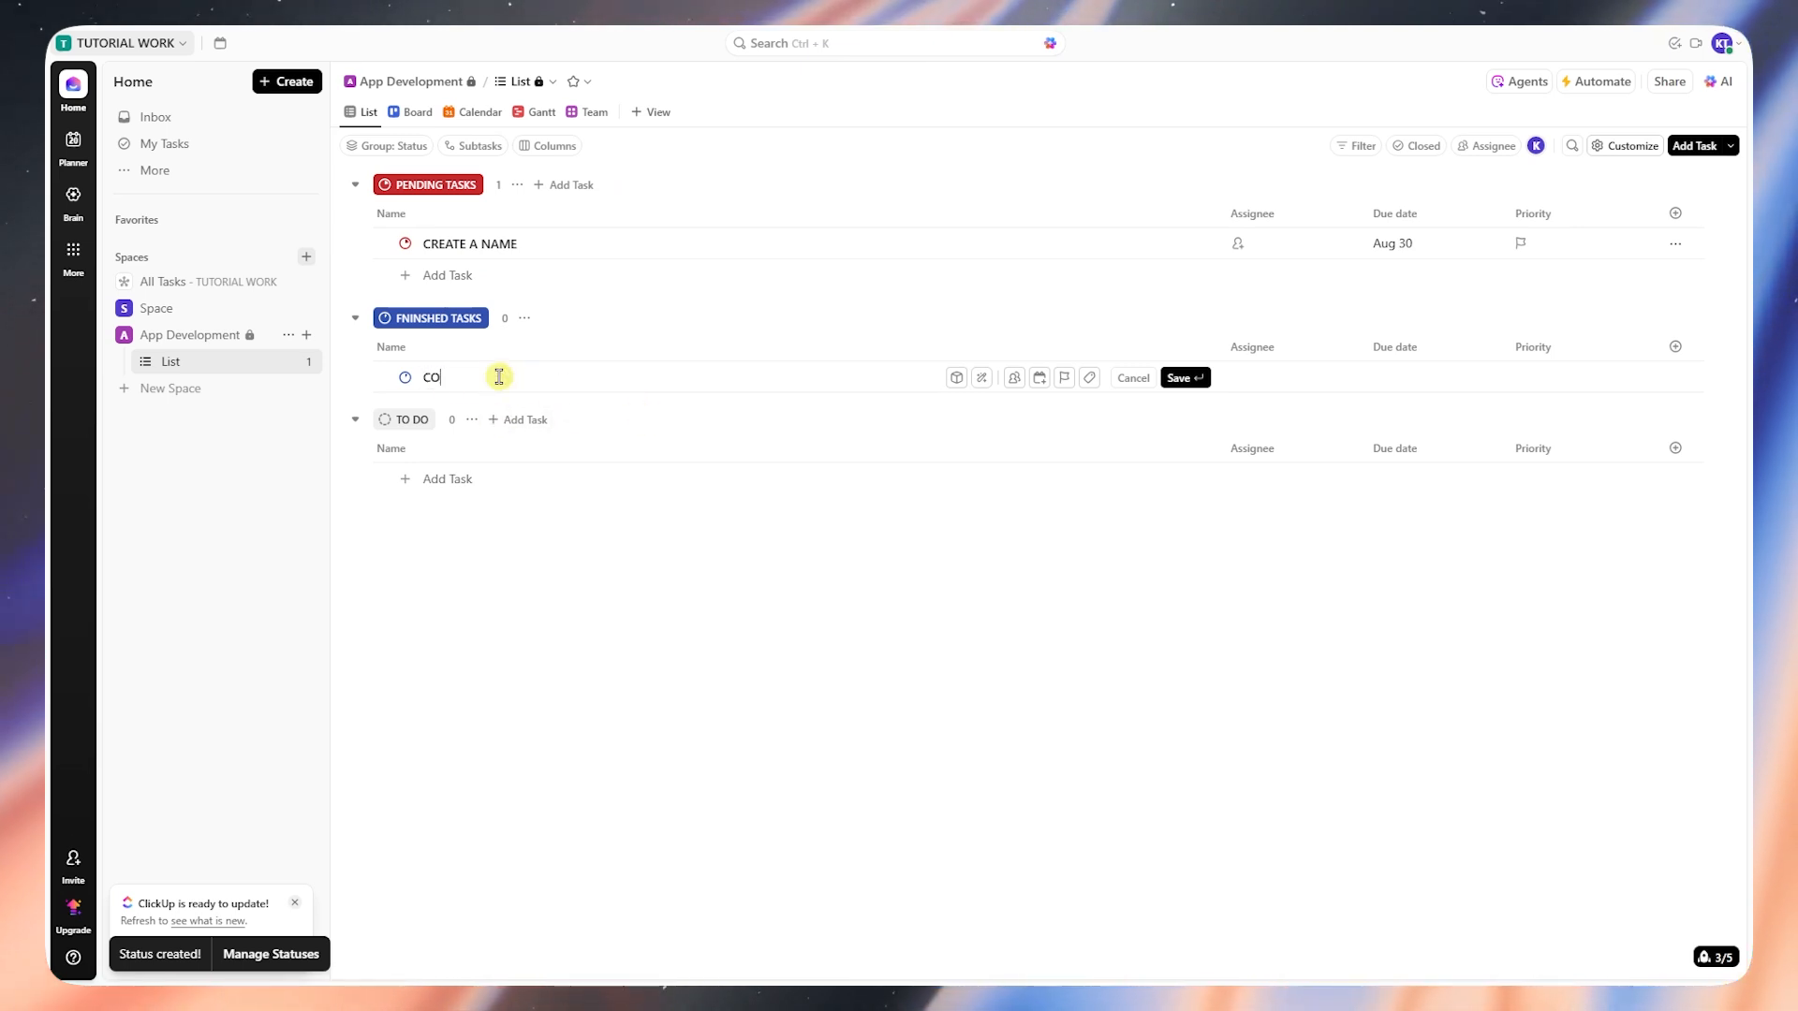
text(NCEPT)
key(Return)
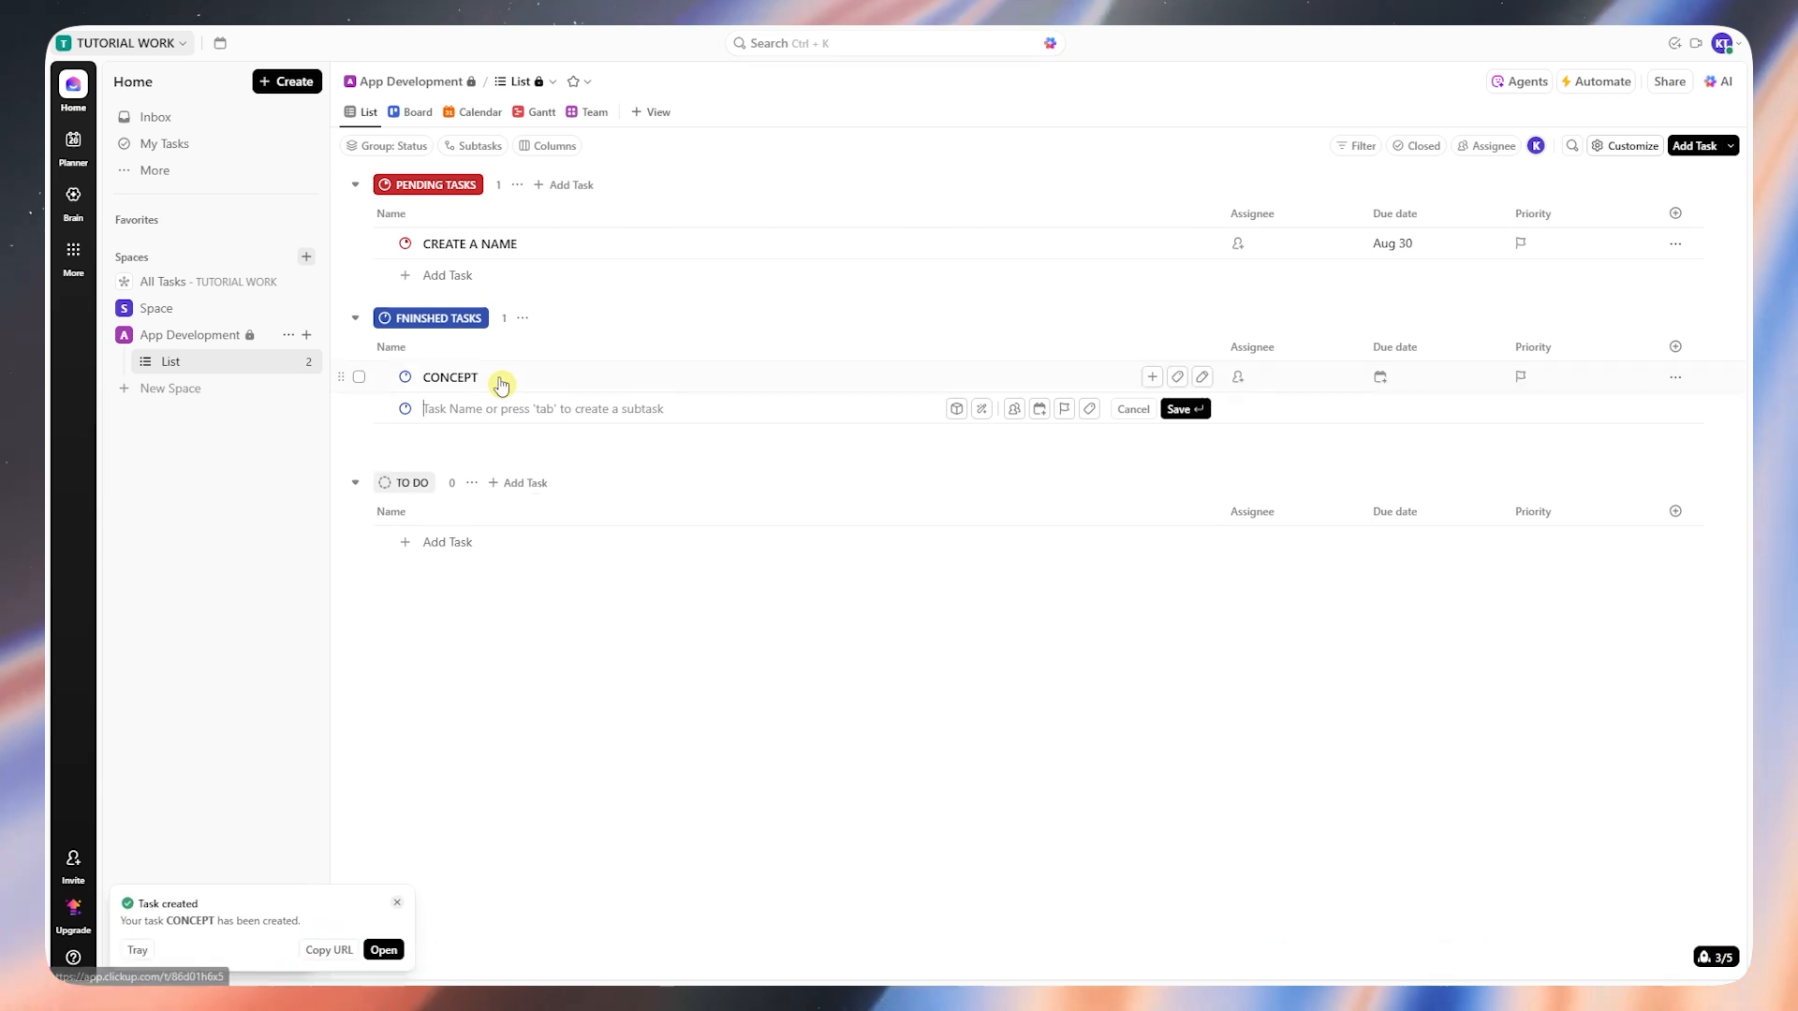
Set the CONCEPT task's due date to August 28
click(1380, 376)
click(1436, 614)
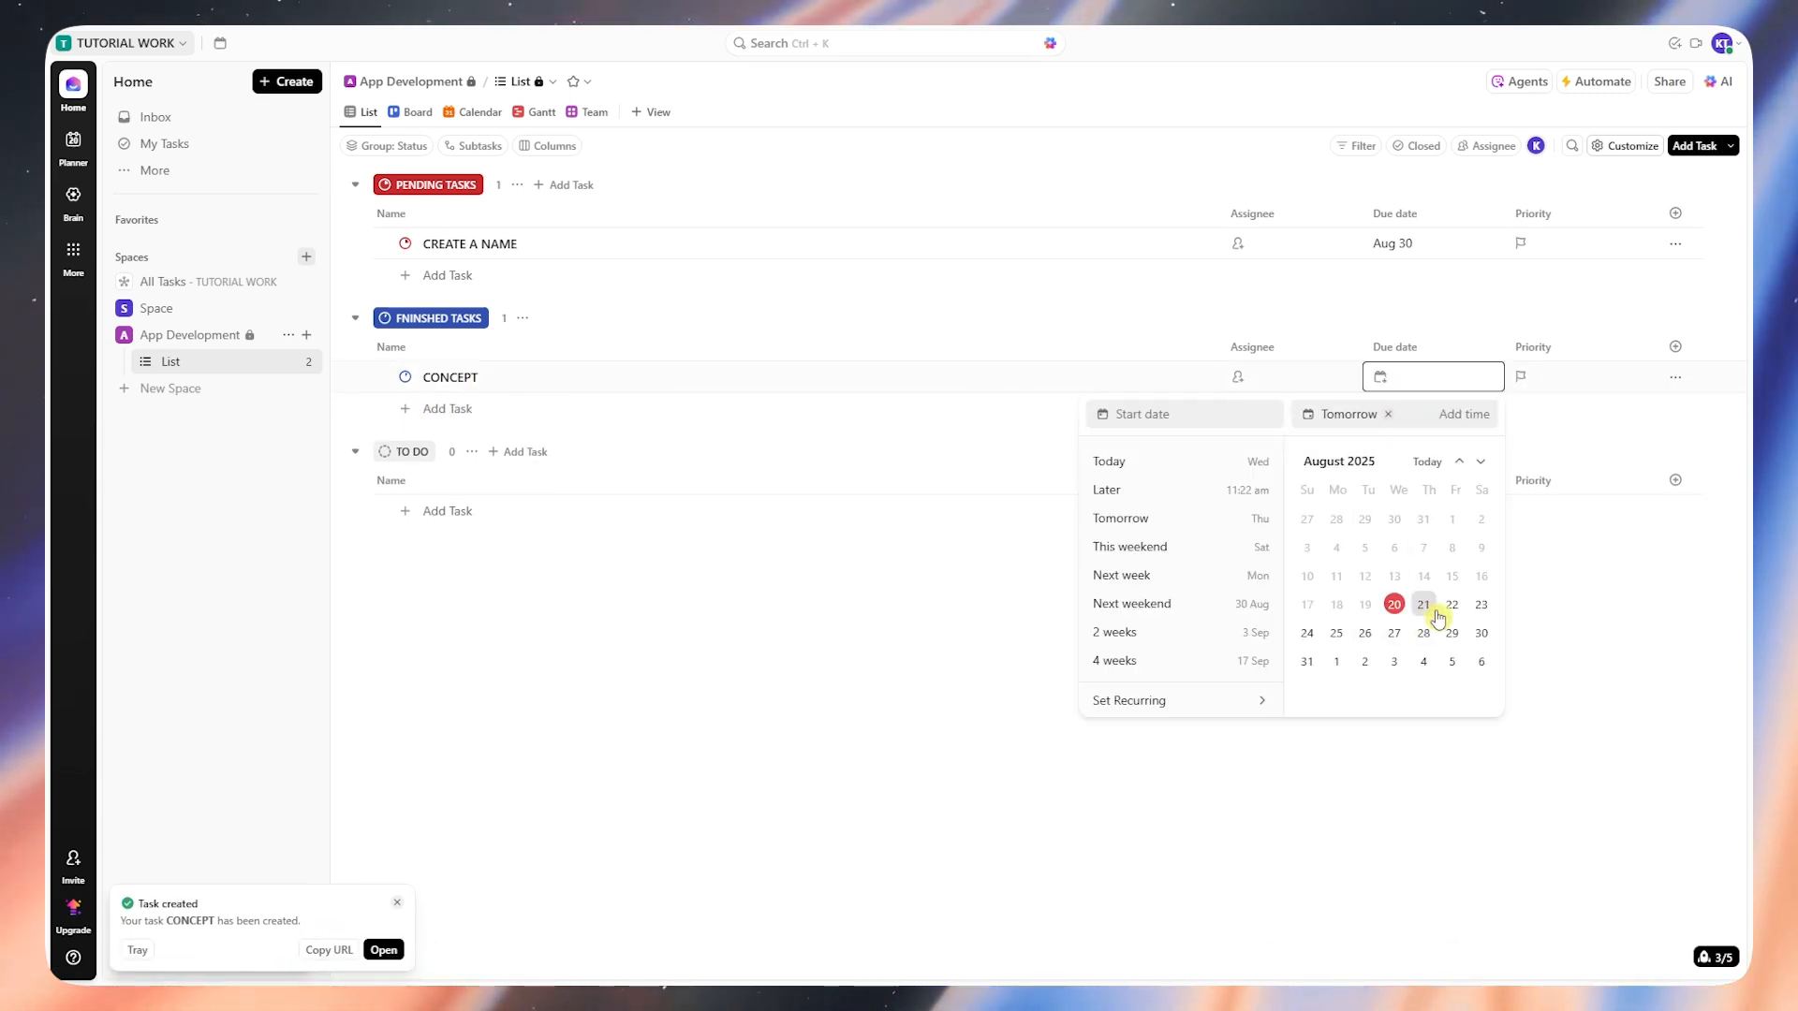
click(1421, 636)
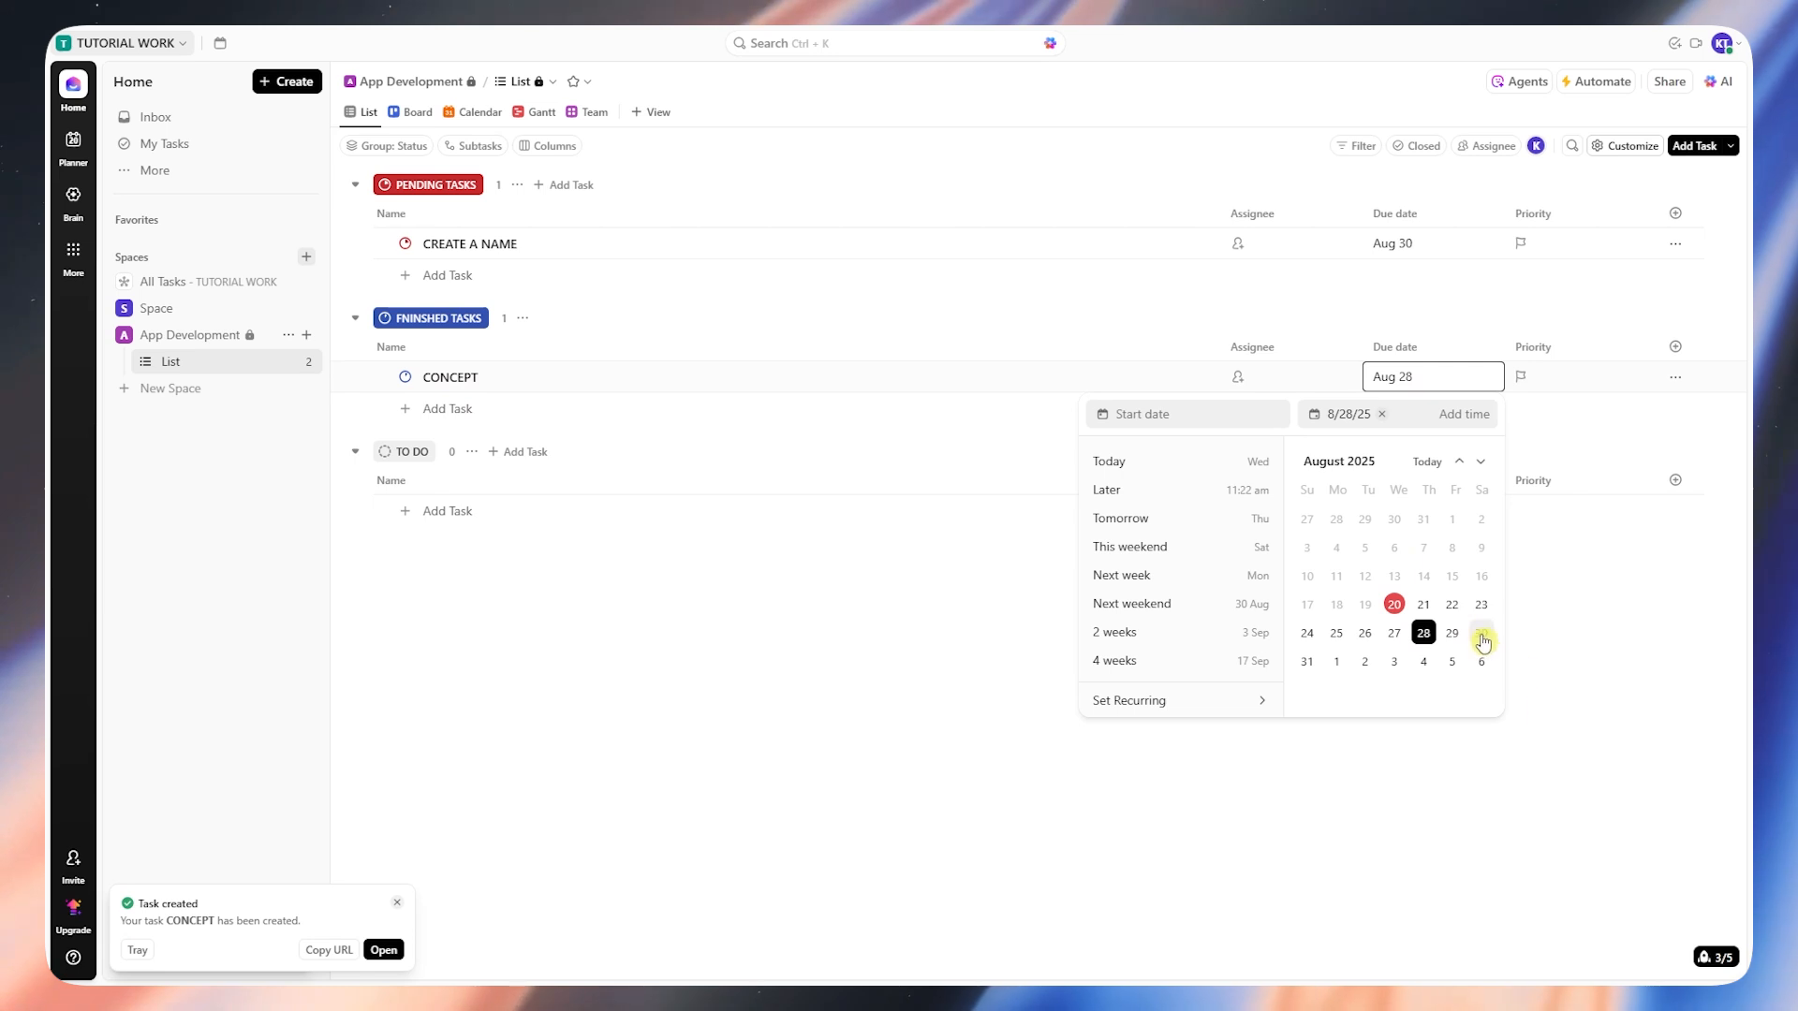
click(1563, 635)
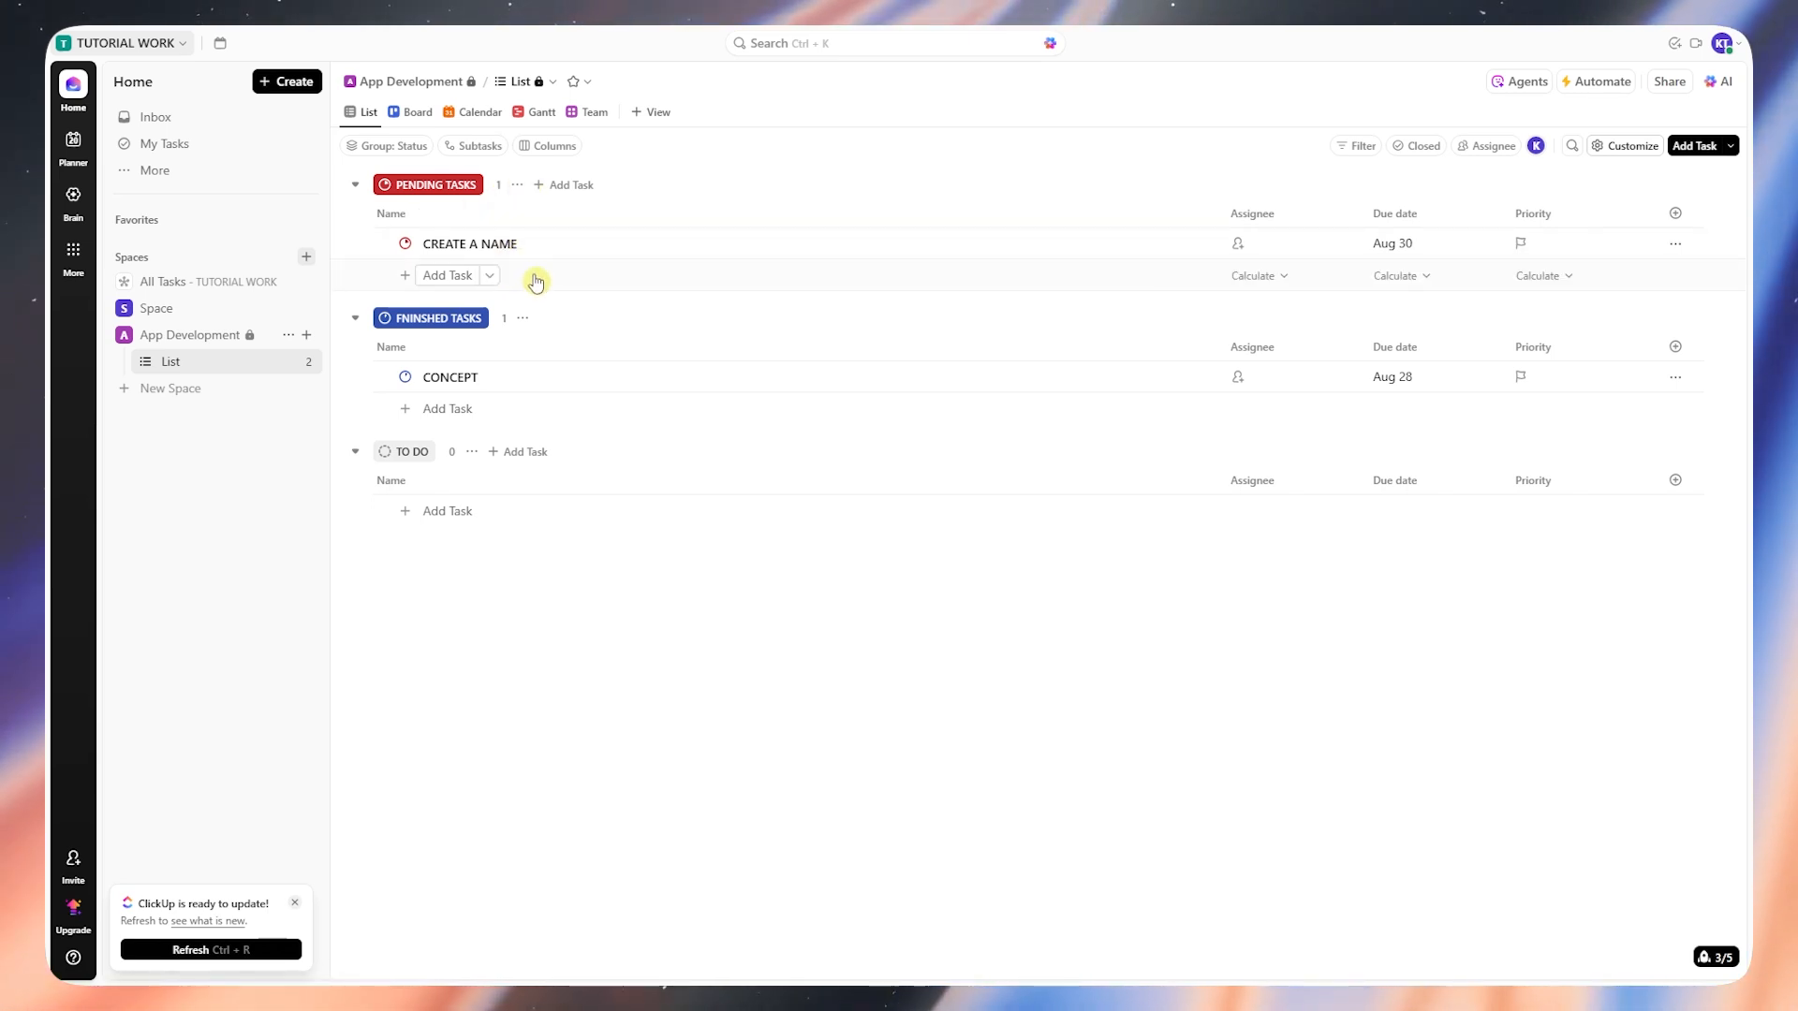
In the Board view, check the CONCEPT task's details and move its card to the FINISHED TASKS column
click(417, 115)
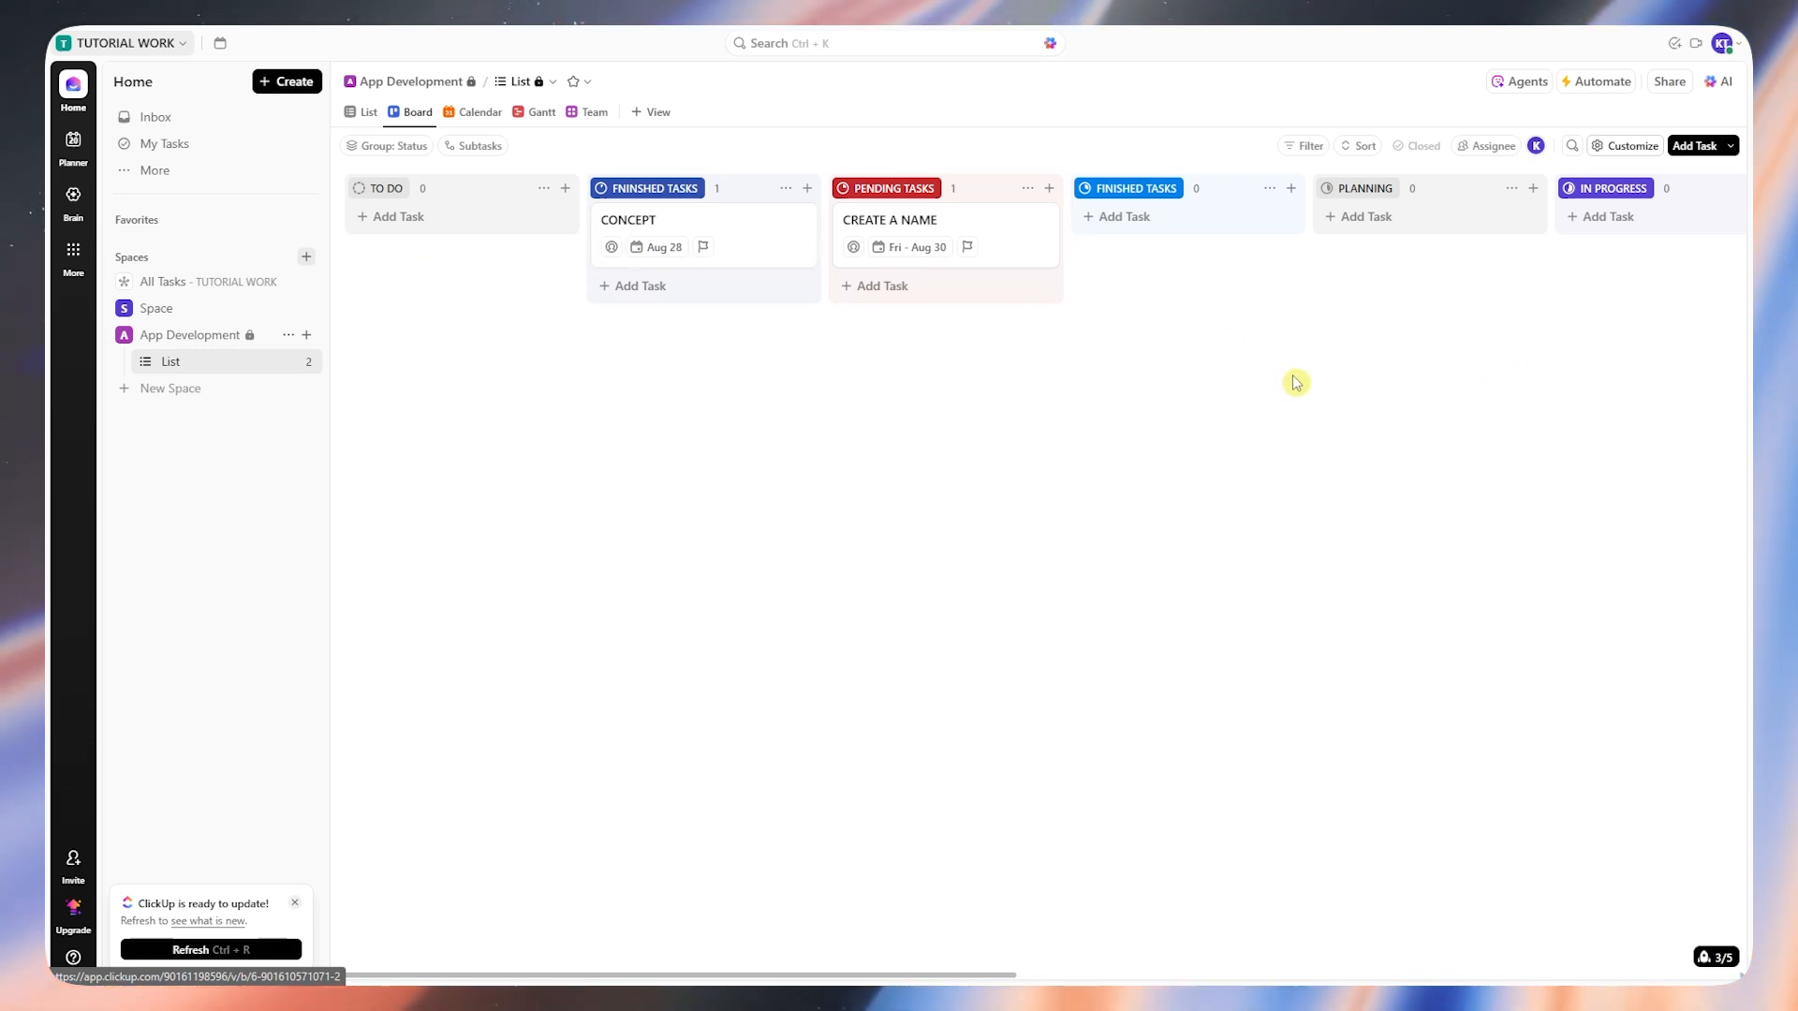
click(754, 269)
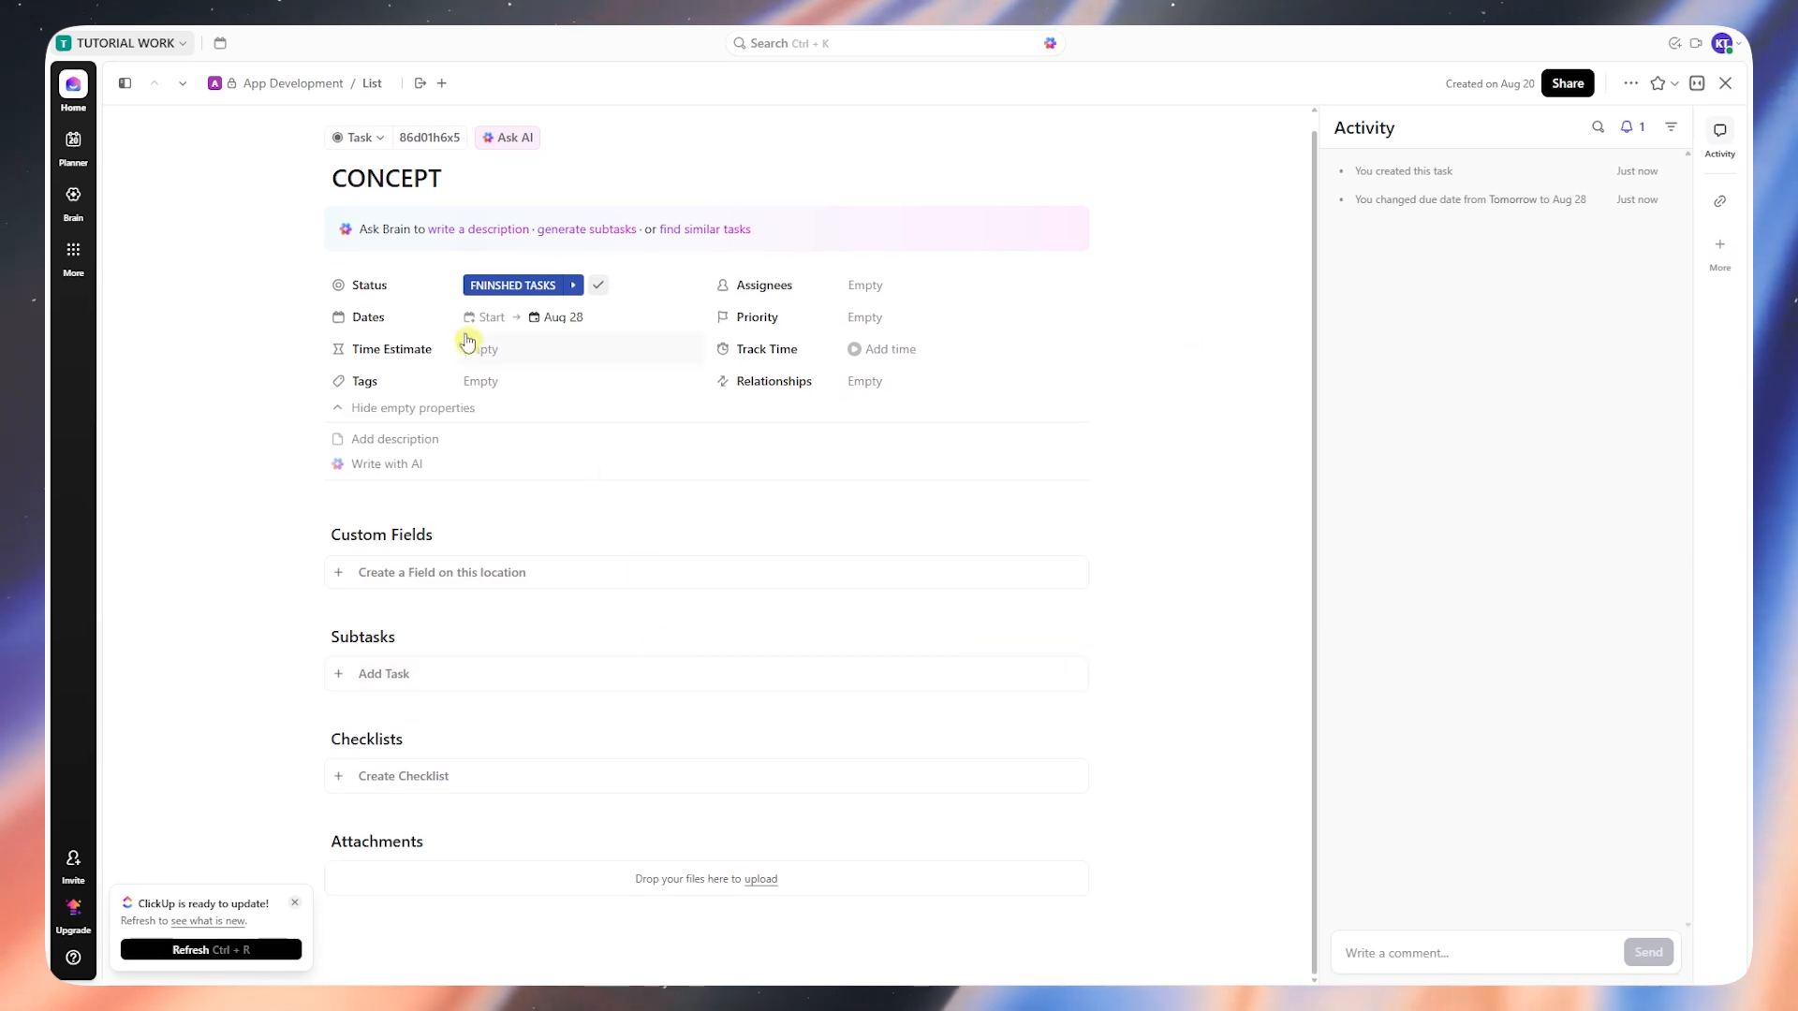
click(1726, 84)
drag(726, 246, 1217, 256)
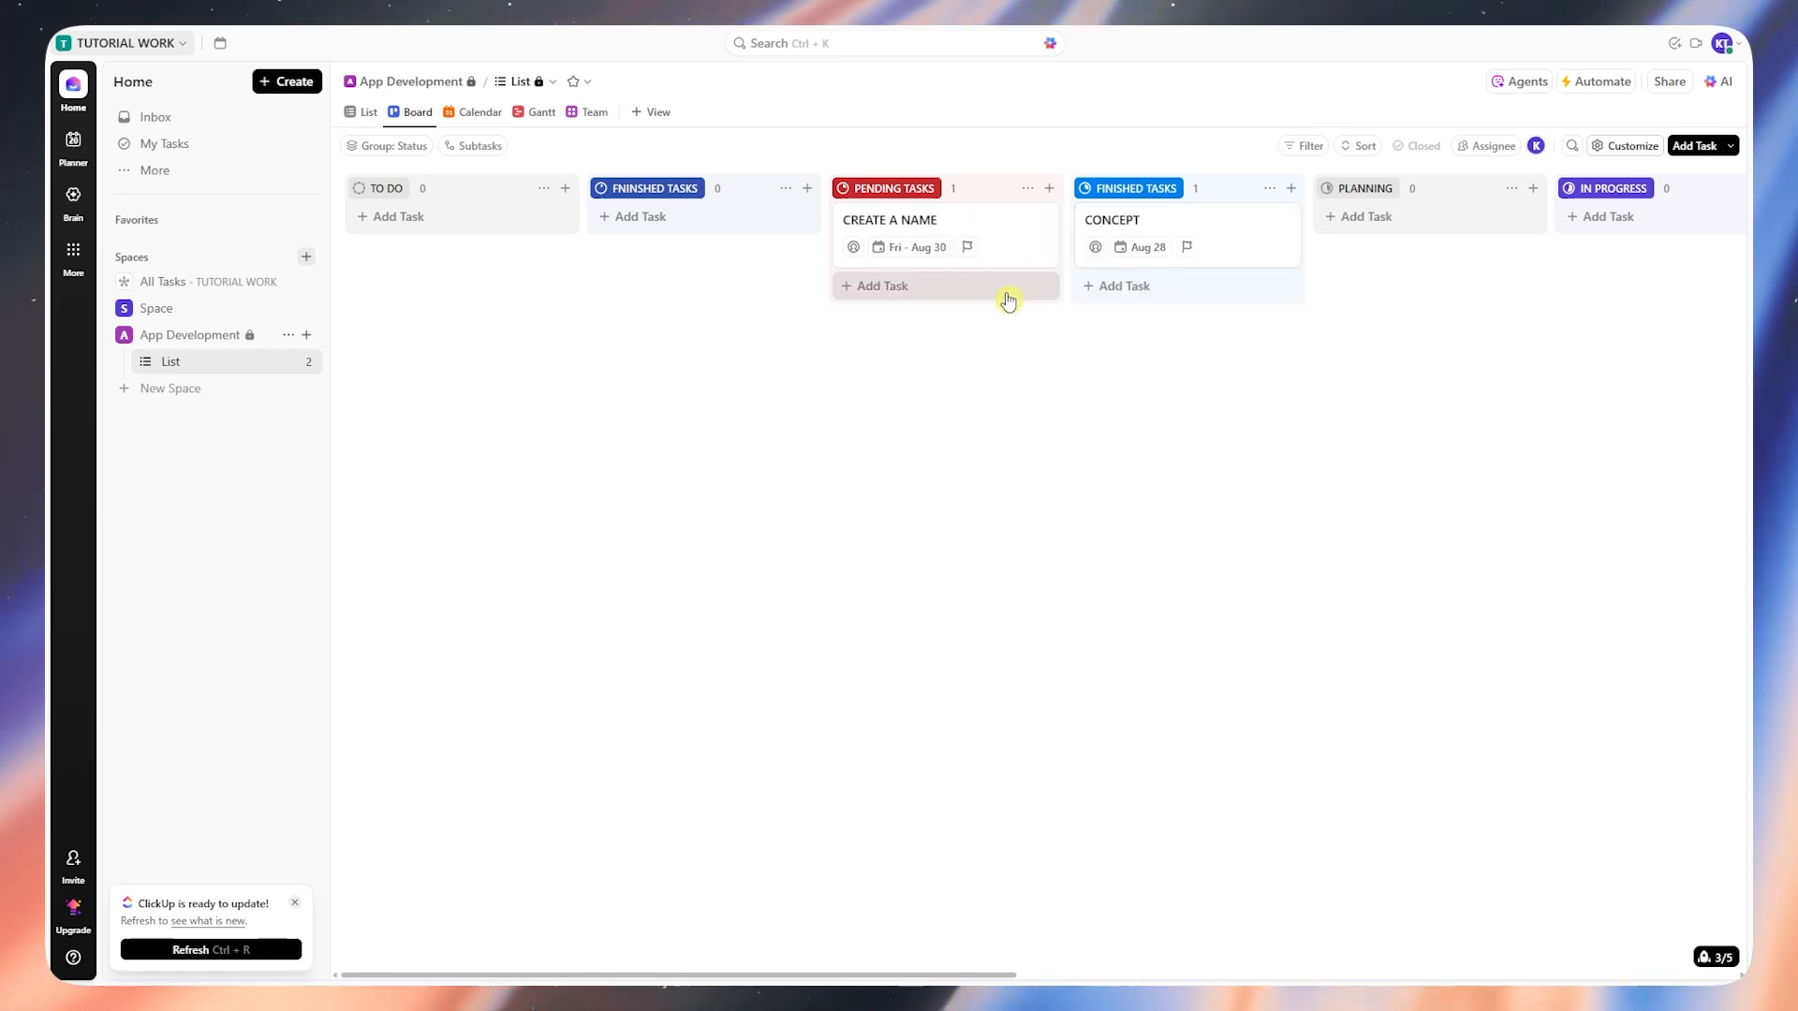
Review the list's tasks in the Calendar, Board, Gantt and Team views
click(475, 116)
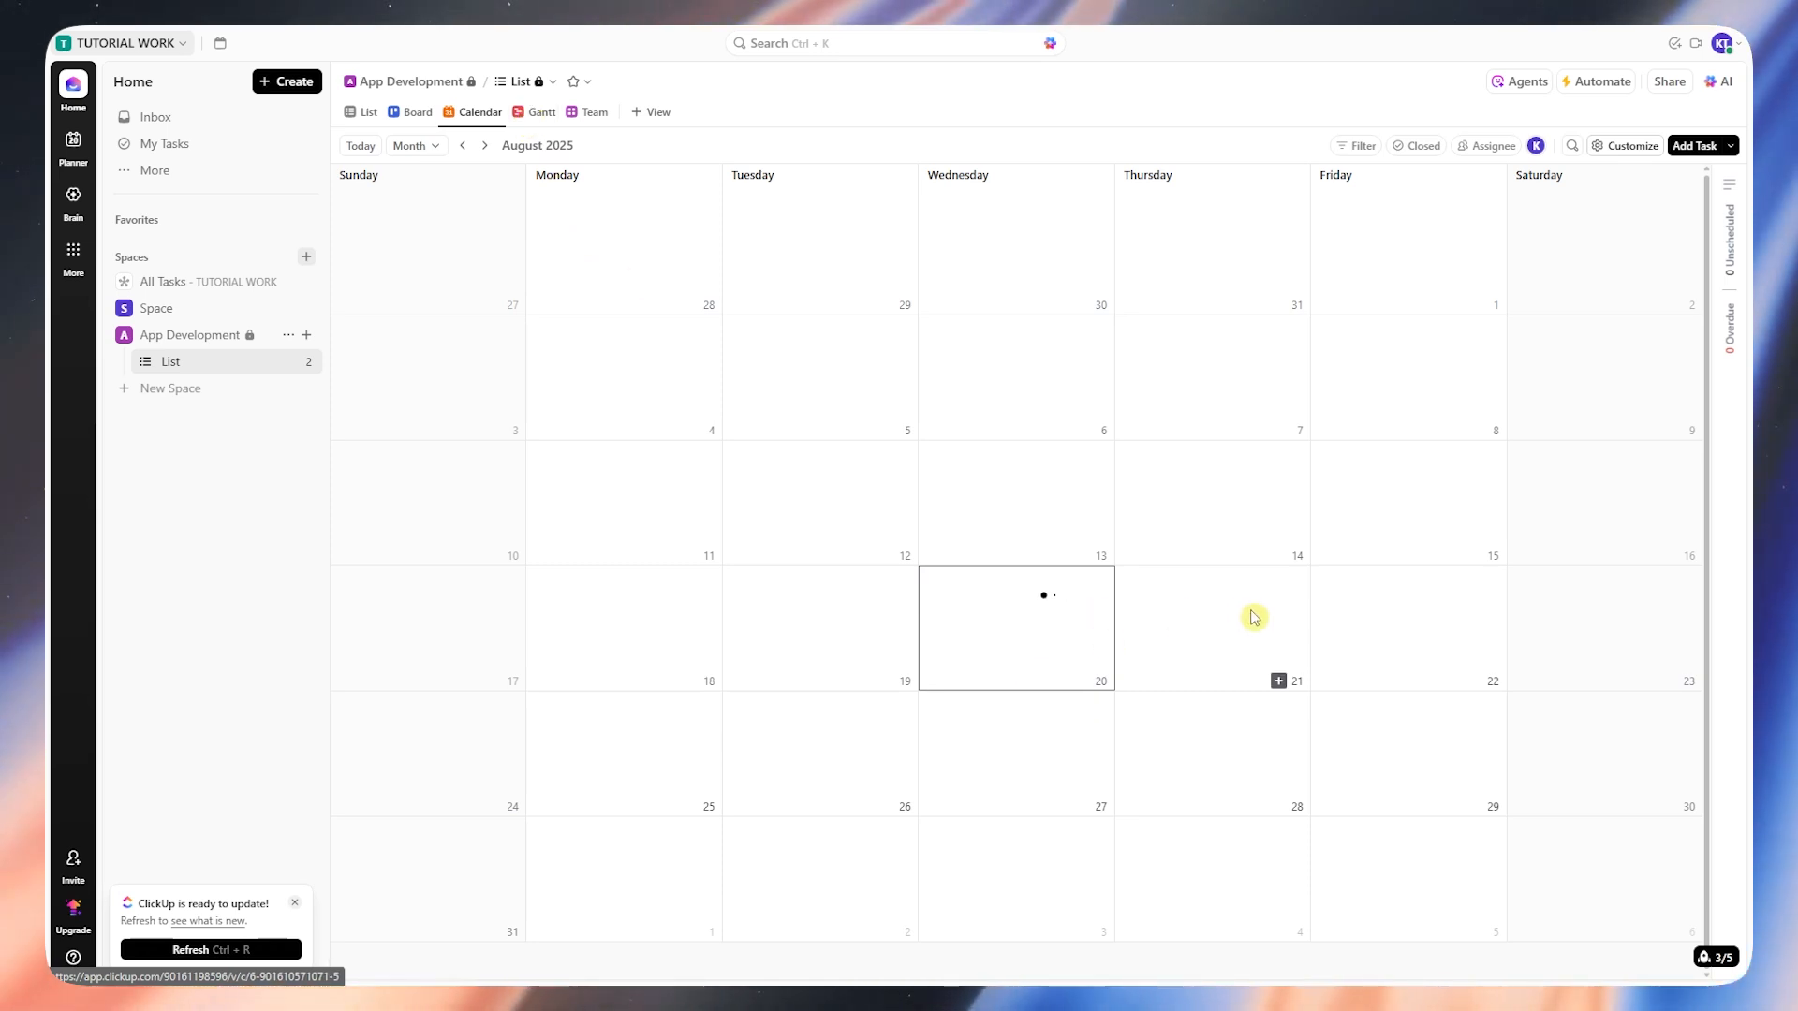
click(409, 115)
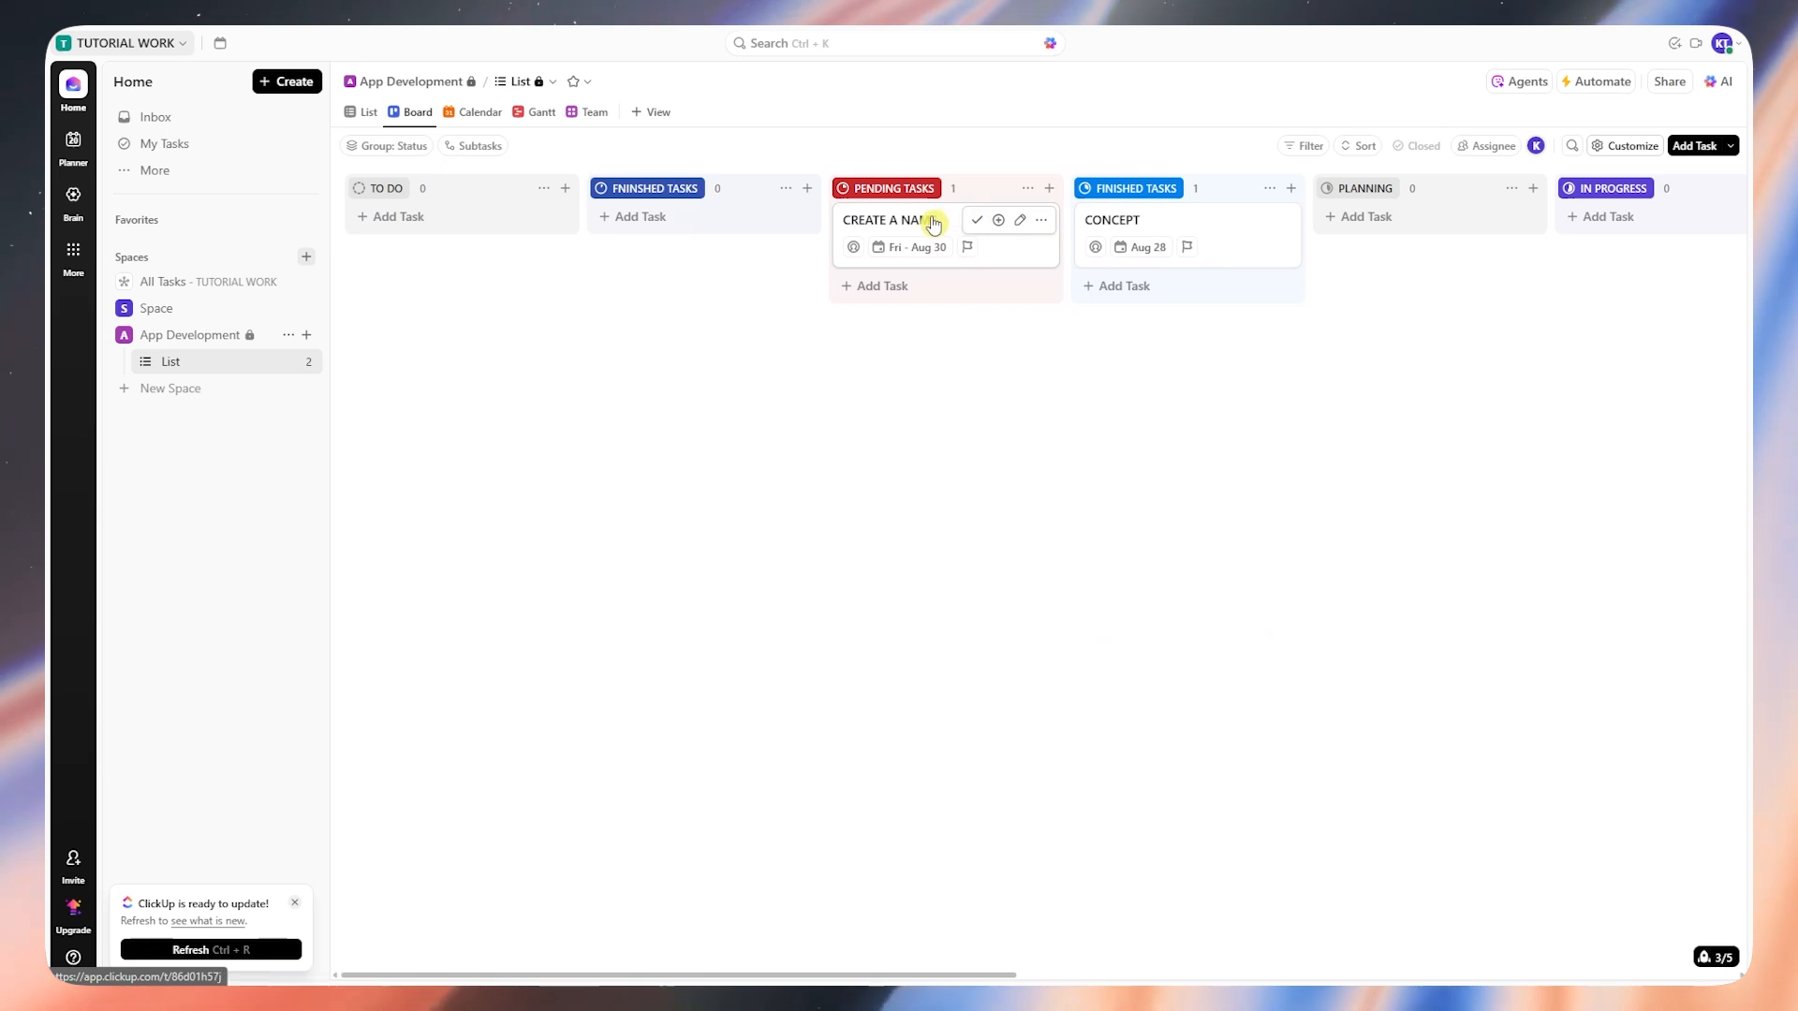
click(533, 114)
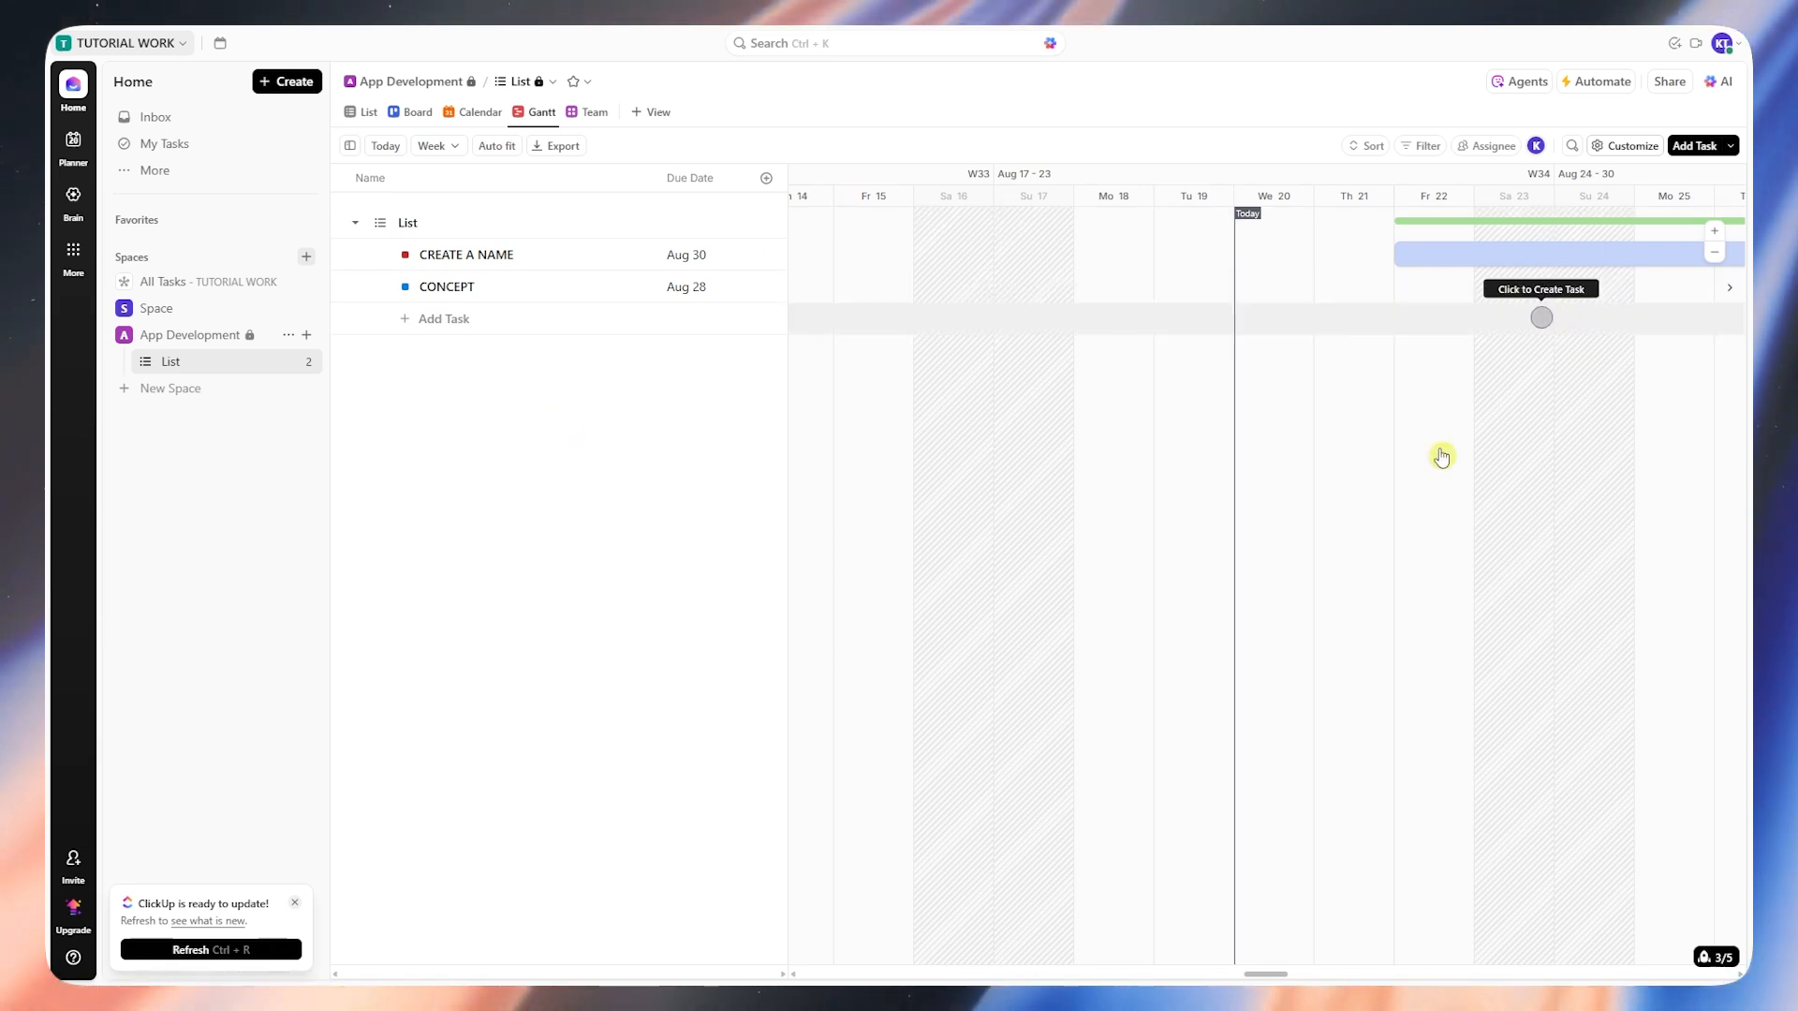
mouse_move(1274, 979)
mouse_down()
mouse_move(1332, 971)
mouse_move(1296, 971)
mouse_up()
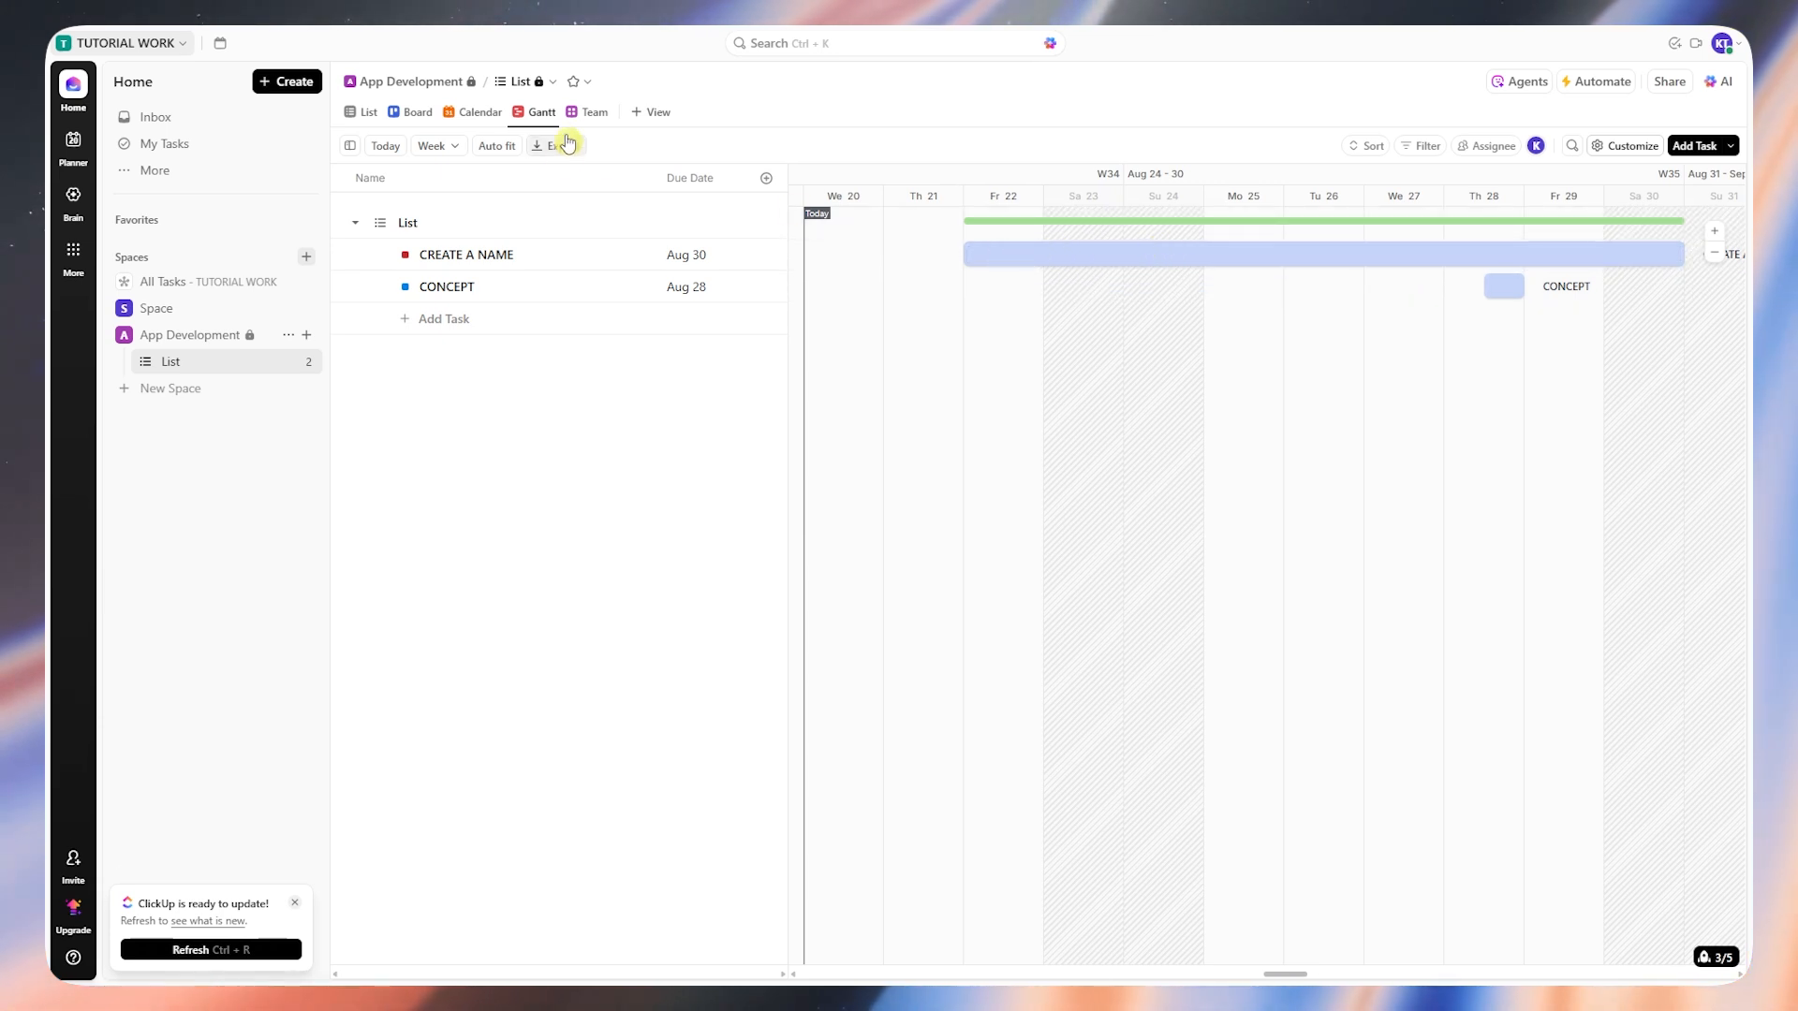
click(588, 112)
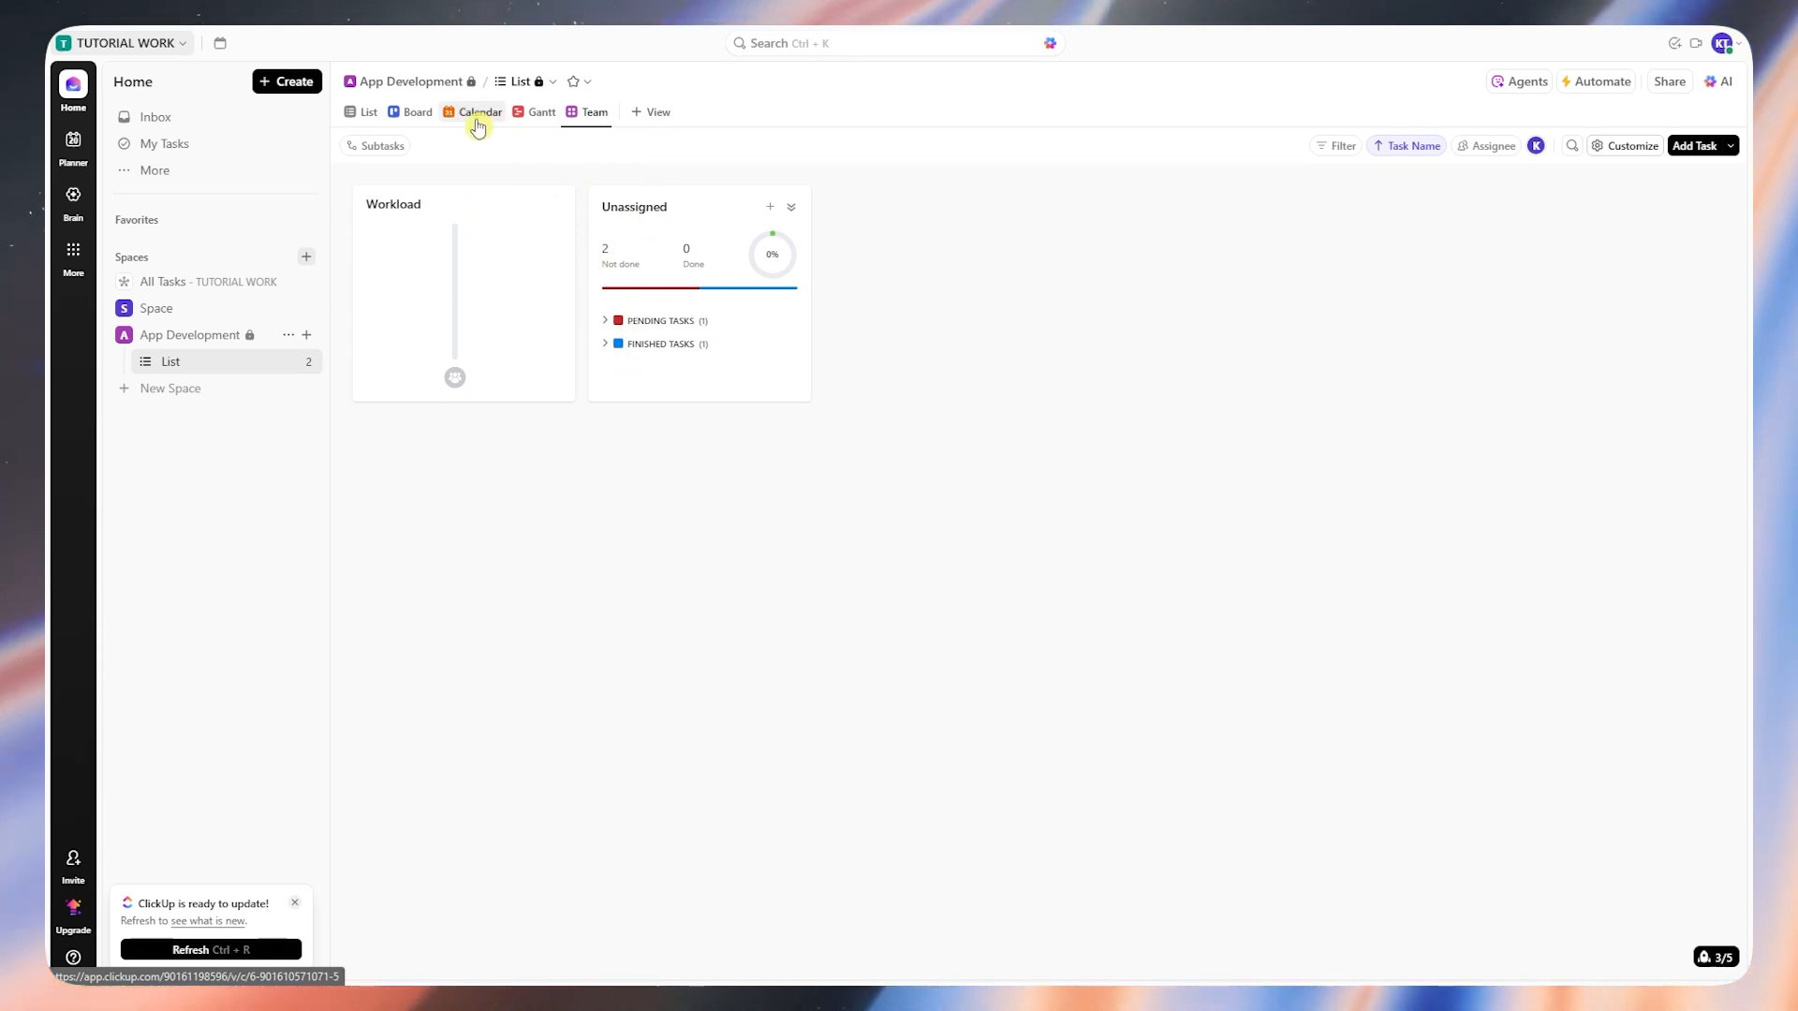
Browse the view types and embeds that can be added to the list without adding one
click(649, 114)
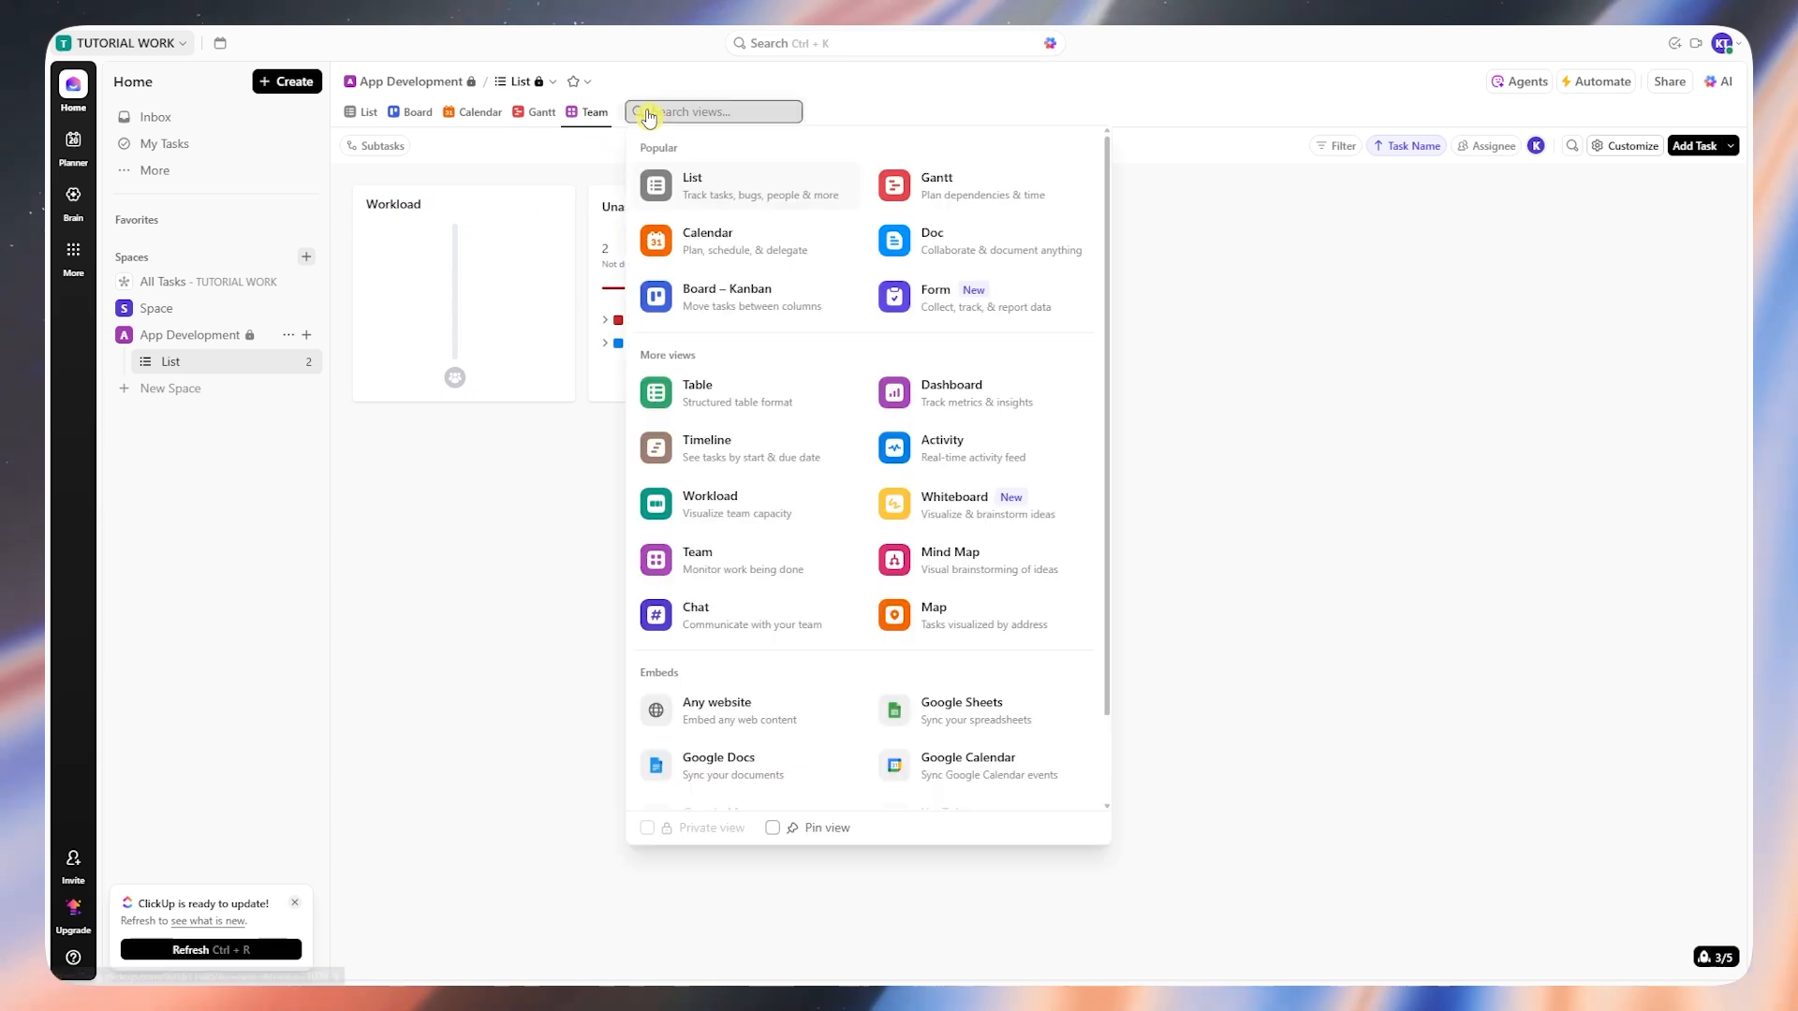
scroll(853, 487, down, 2)
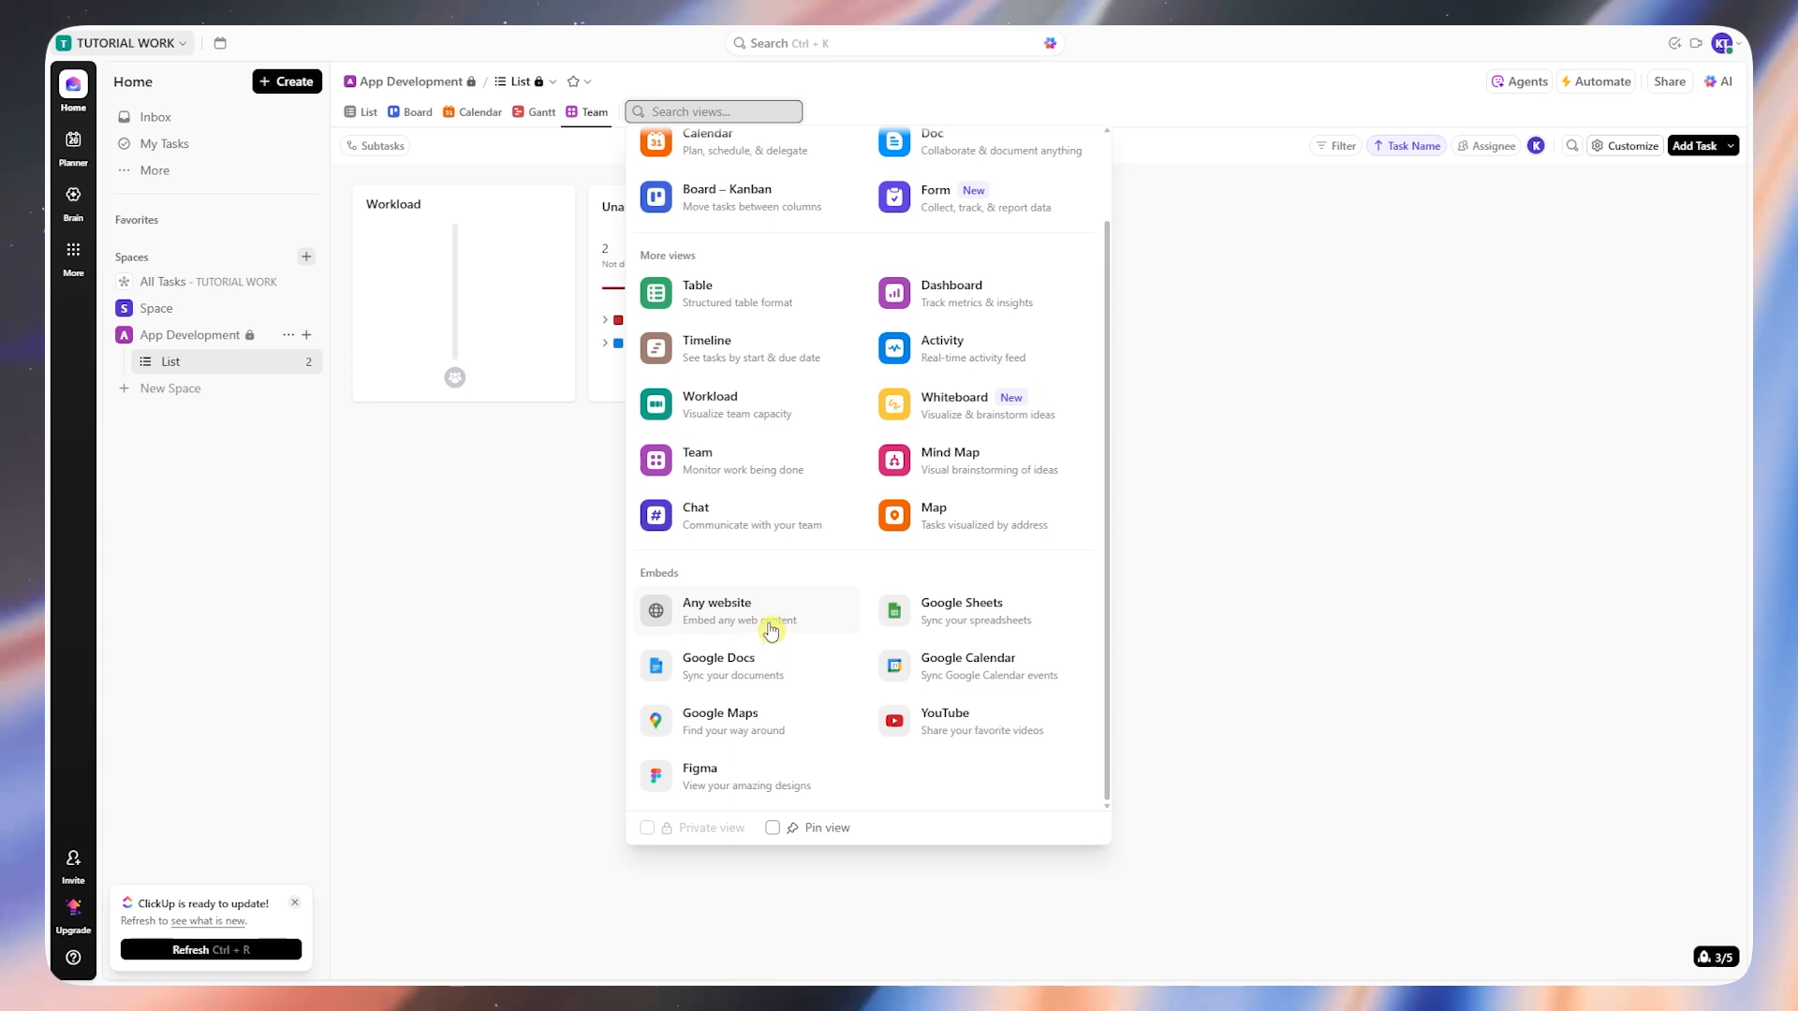
scroll(762, 625, up, 2)
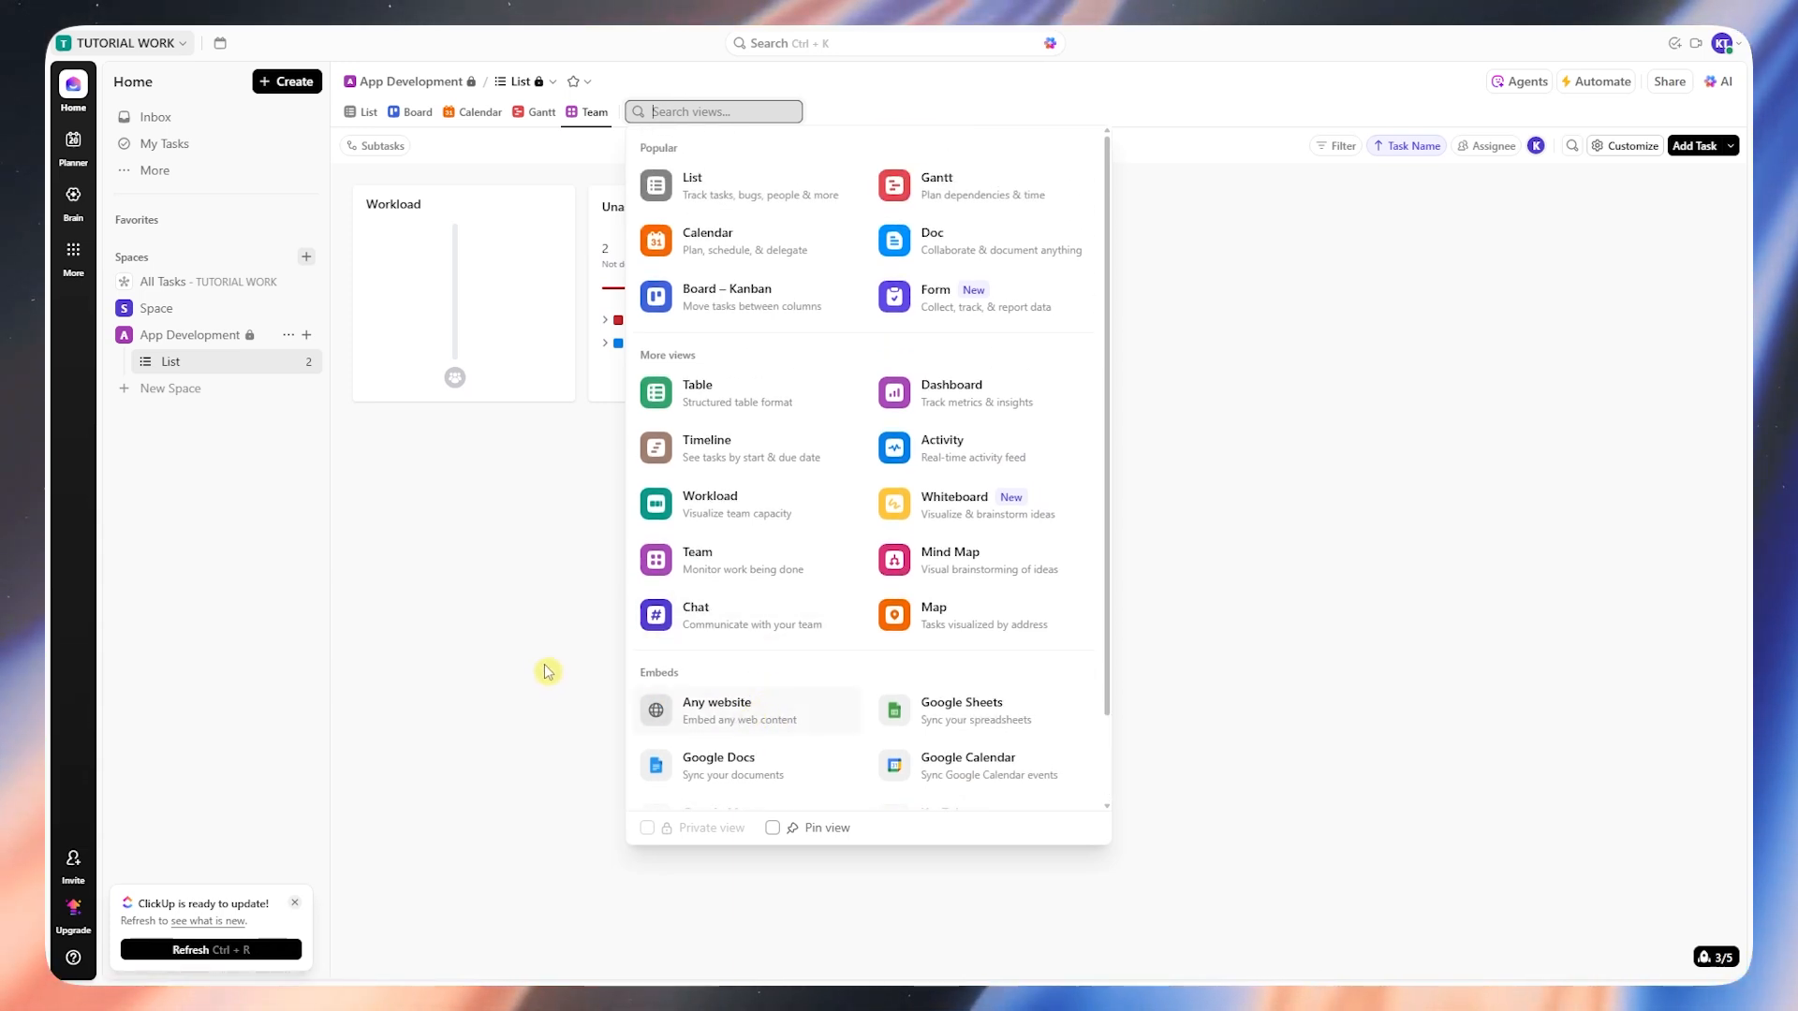
click(515, 623)
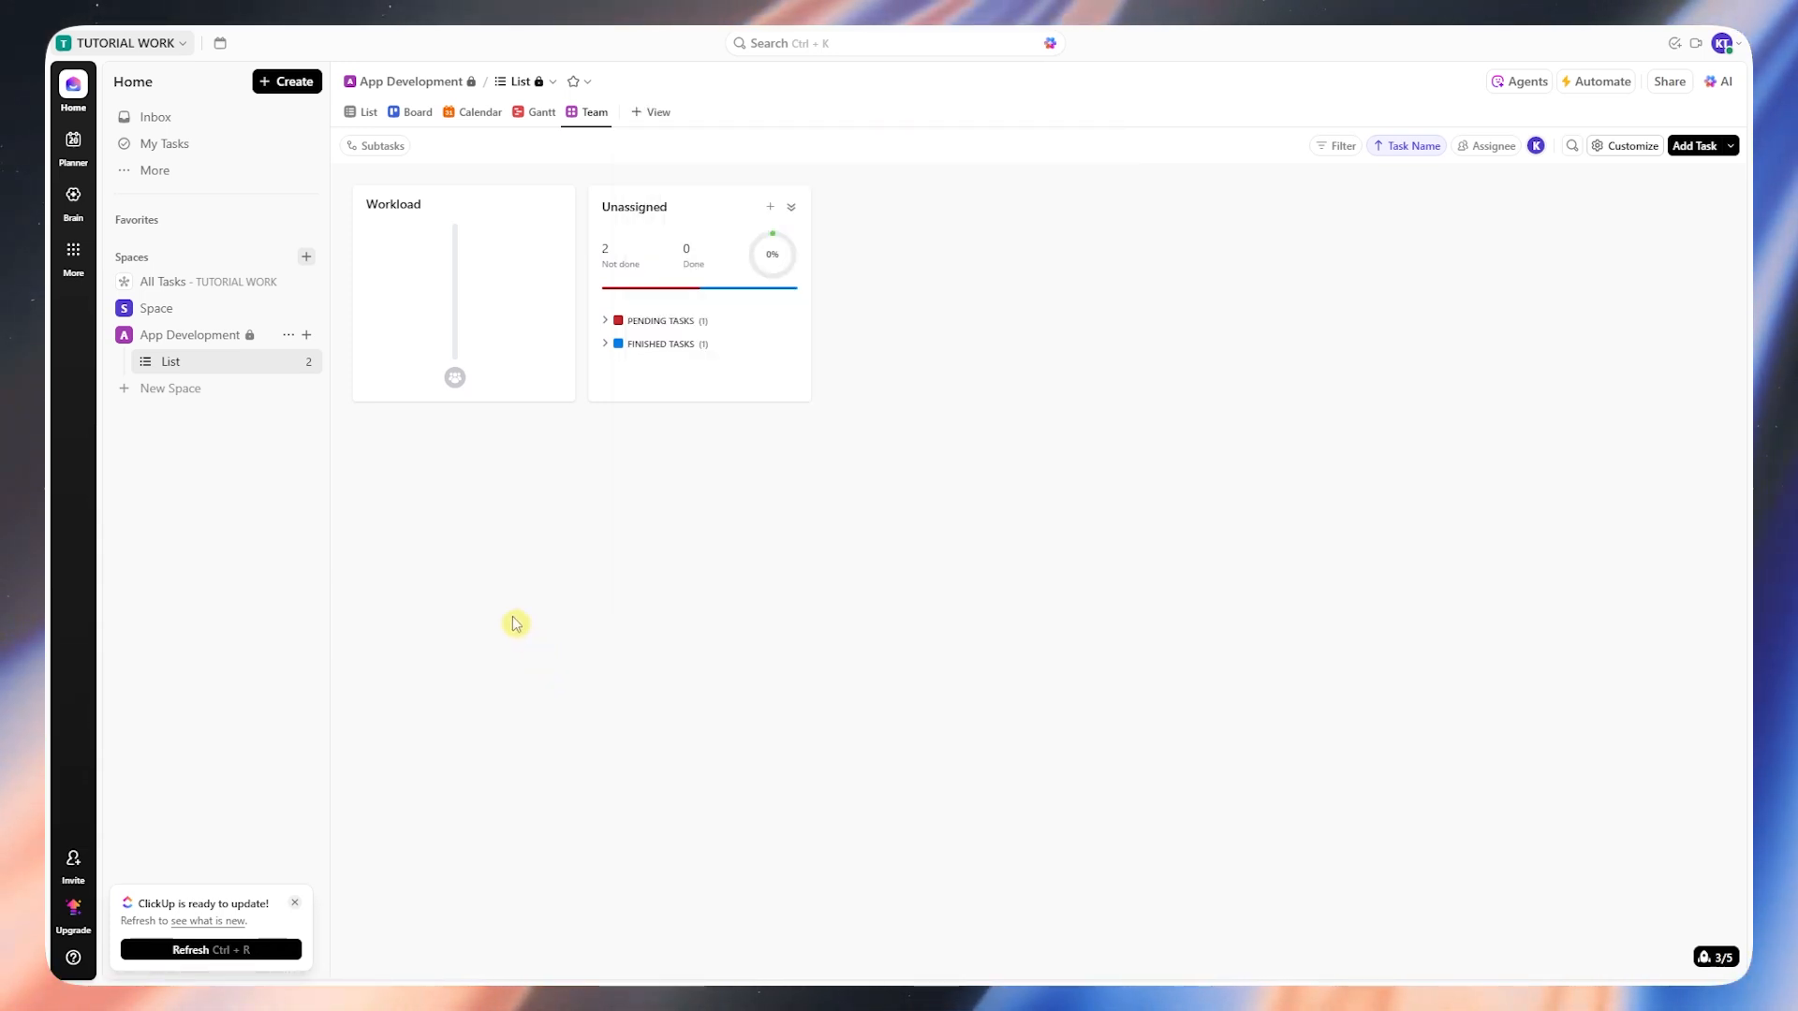
Open the overview of the App Development Space
click(185, 343)
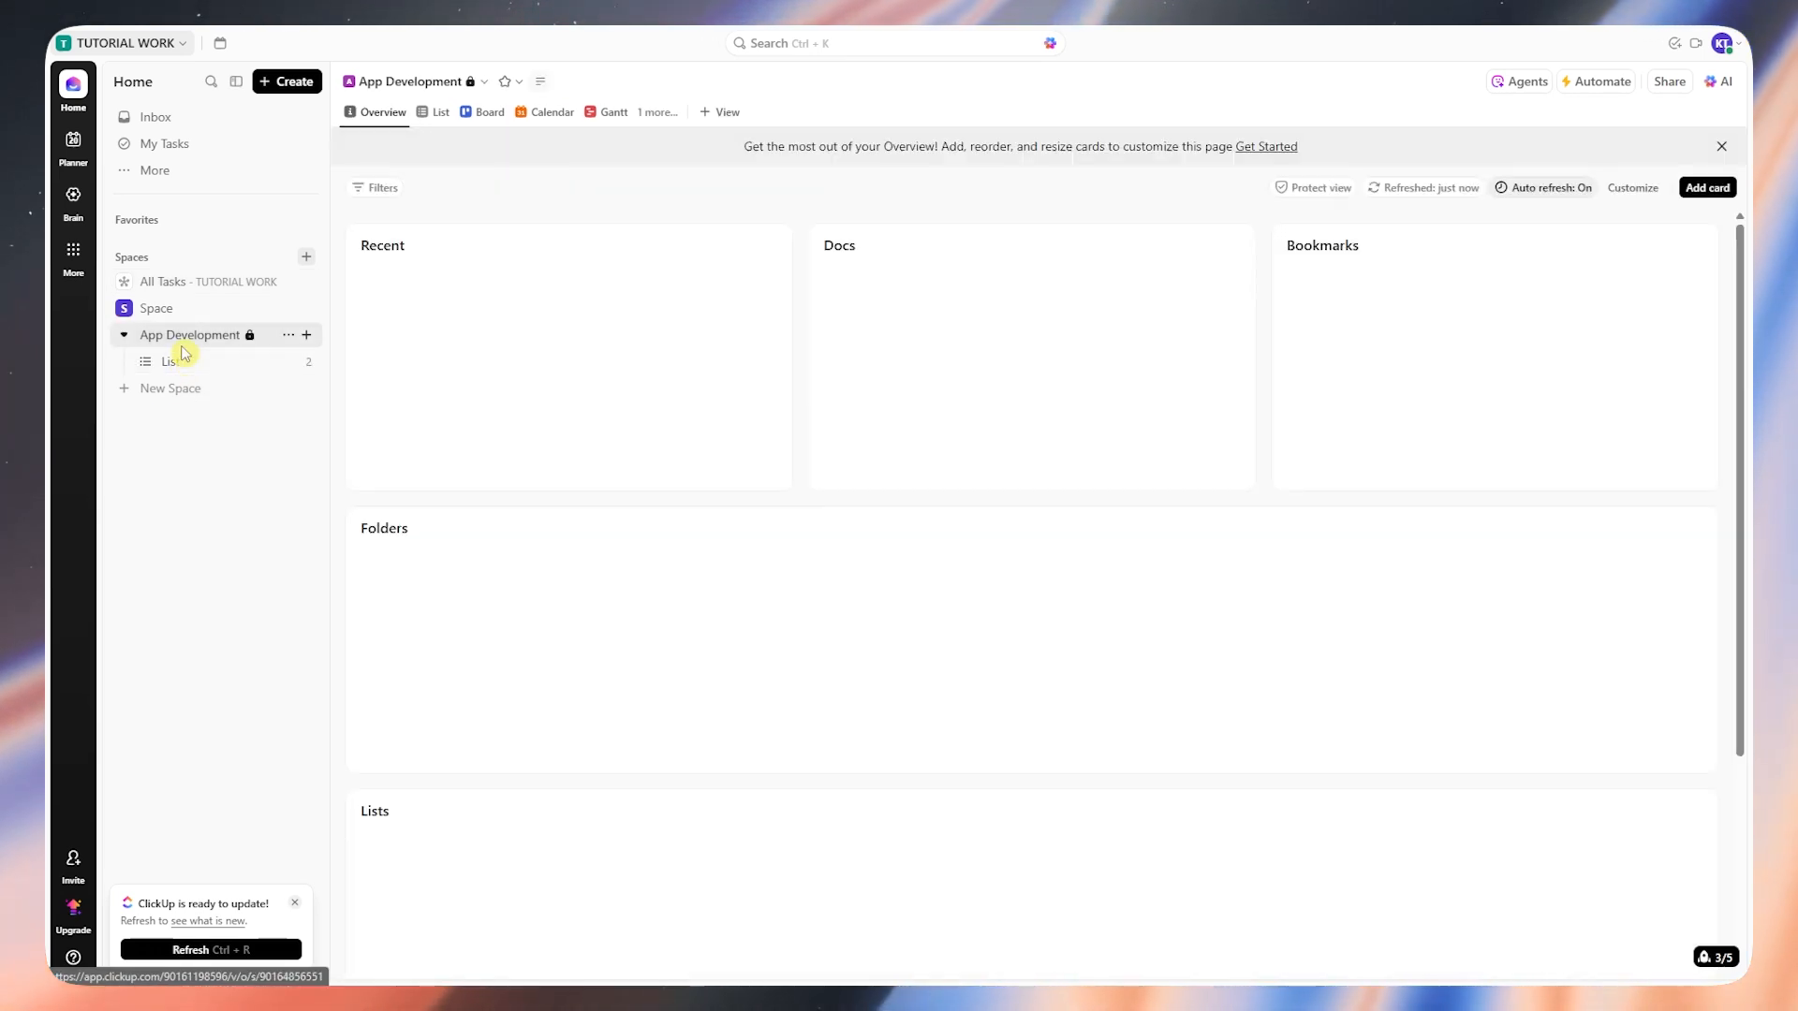